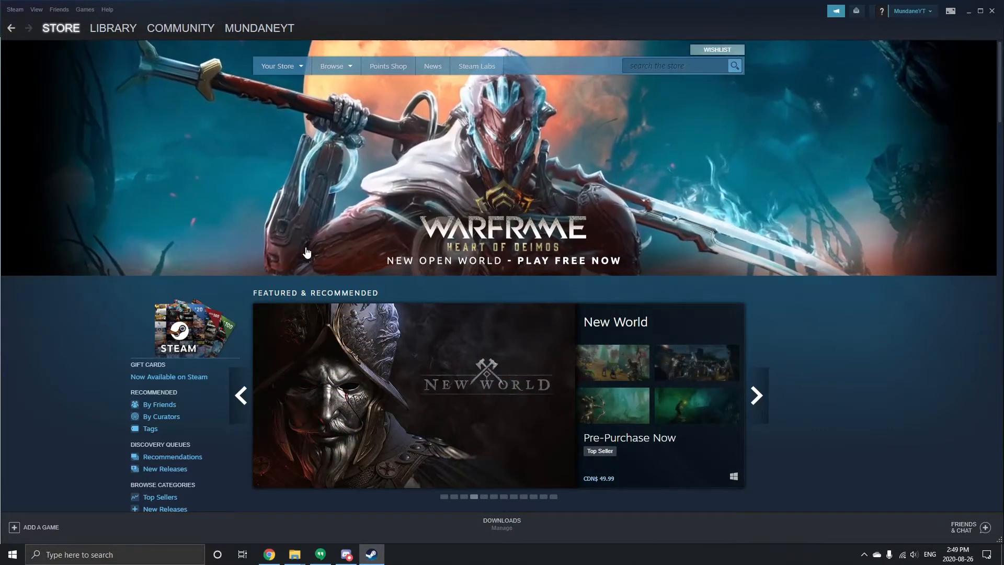
# Step: Open the Steam library and enable tools alongside games in the list filter
pyautogui.click(124, 28)
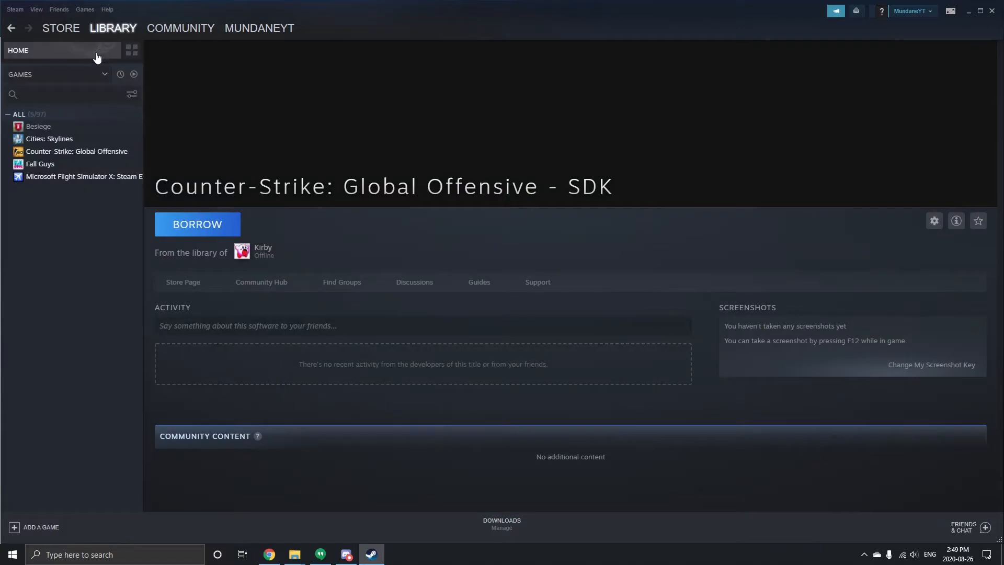
pyautogui.click(71, 76)
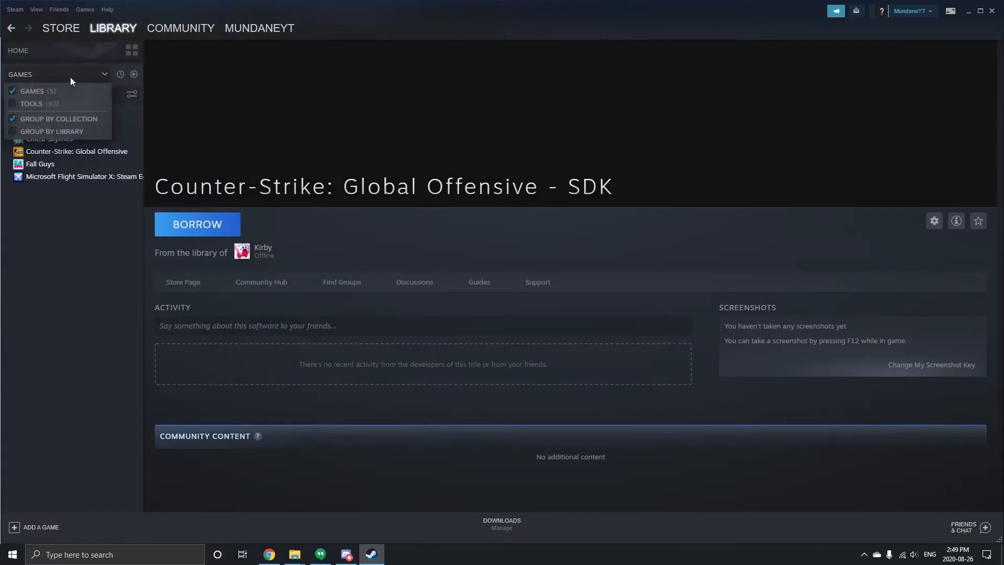
pyautogui.click(27, 105)
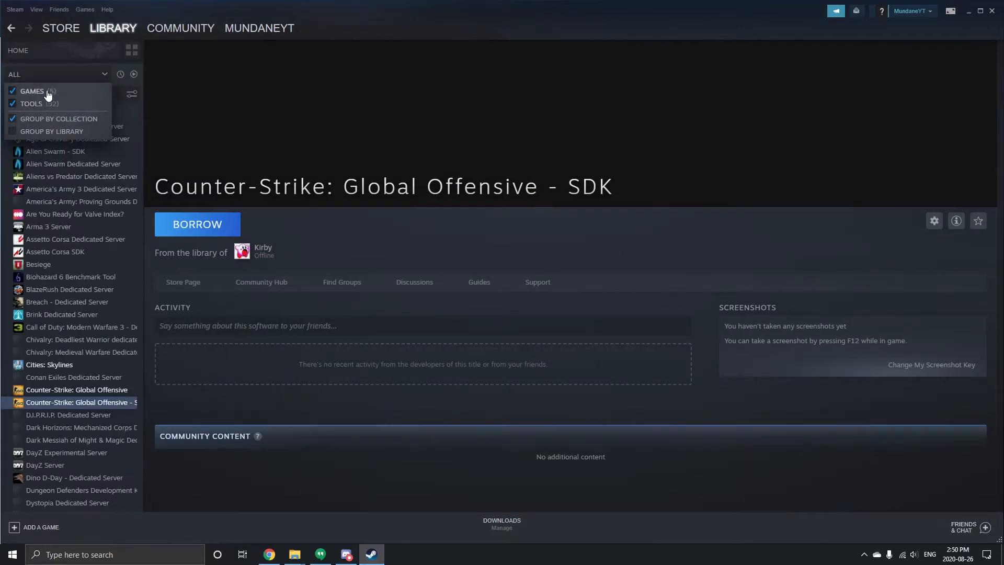
pyautogui.click(54, 72)
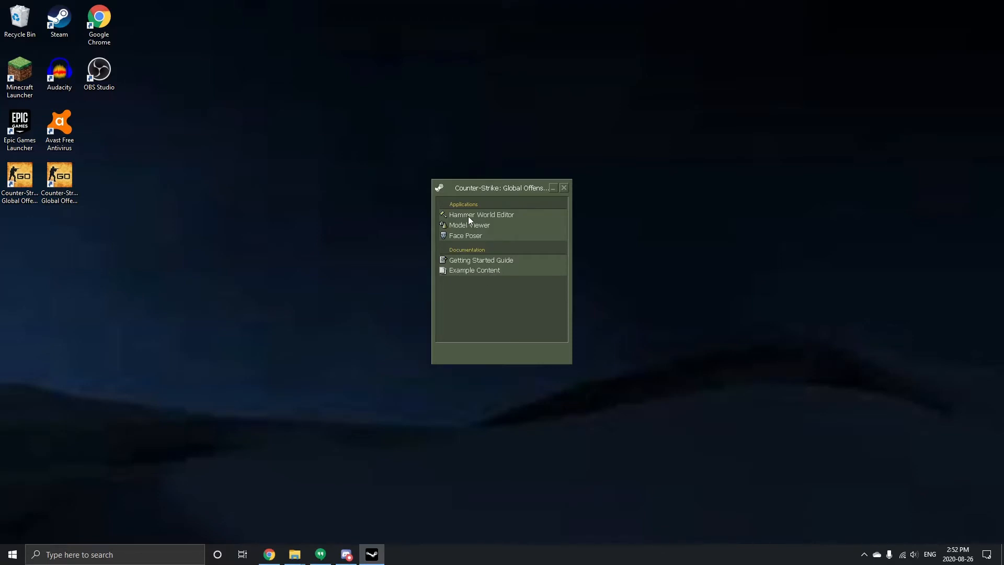
# Step: Launch Hammer World Editor from the CS:GO SDK and start a new map
pyautogui.doubleClick(489, 214)
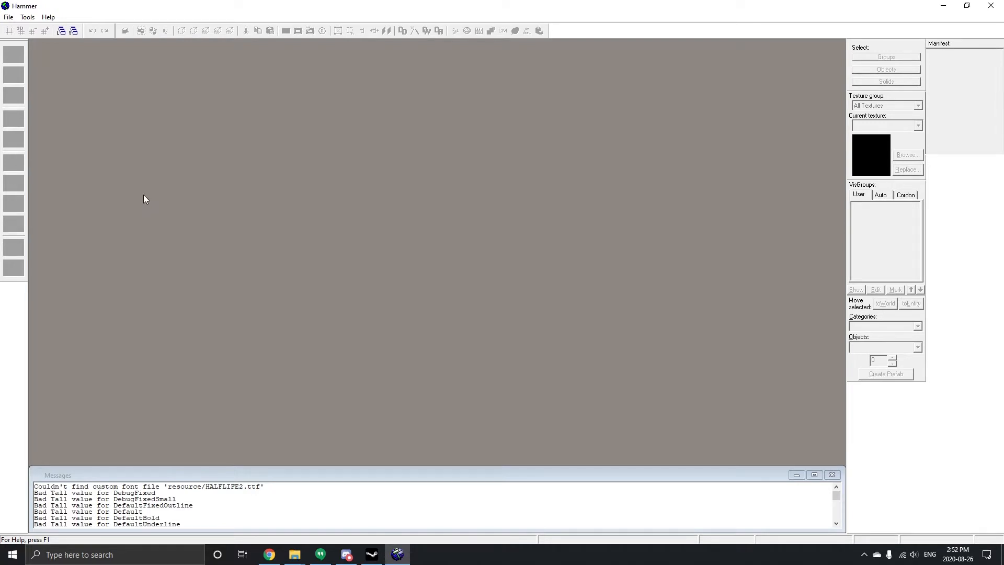
pyautogui.click(9, 16)
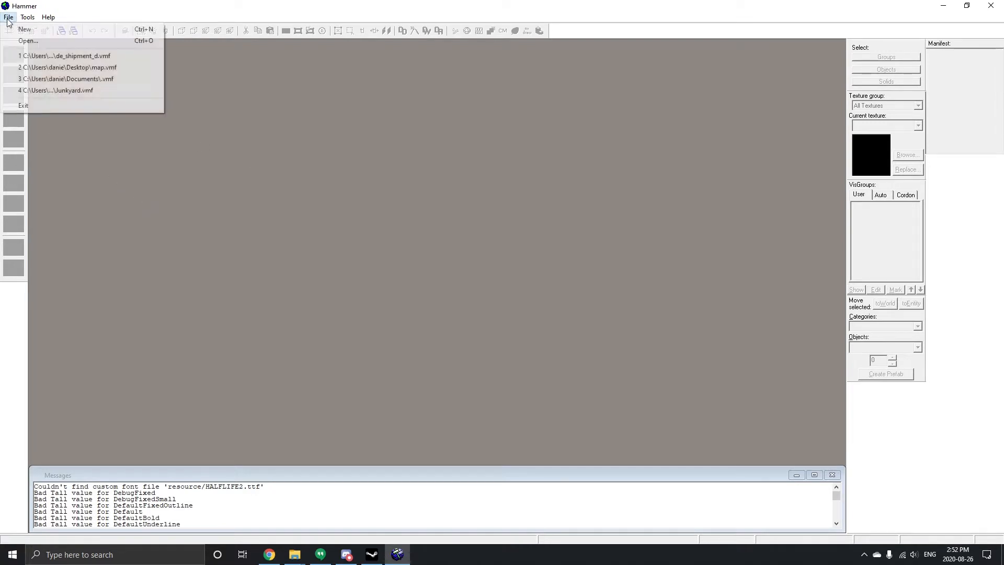
pyautogui.click(21, 27)
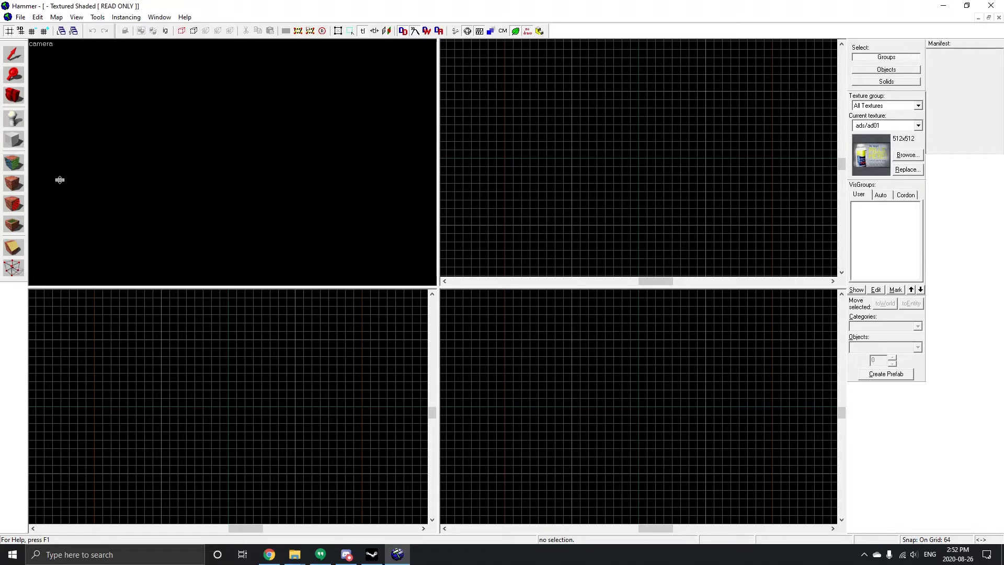
# Step: Draw a block brush about 256 by 256 units in the top view with the Block tool's block primitive
pyautogui.click(14, 144)
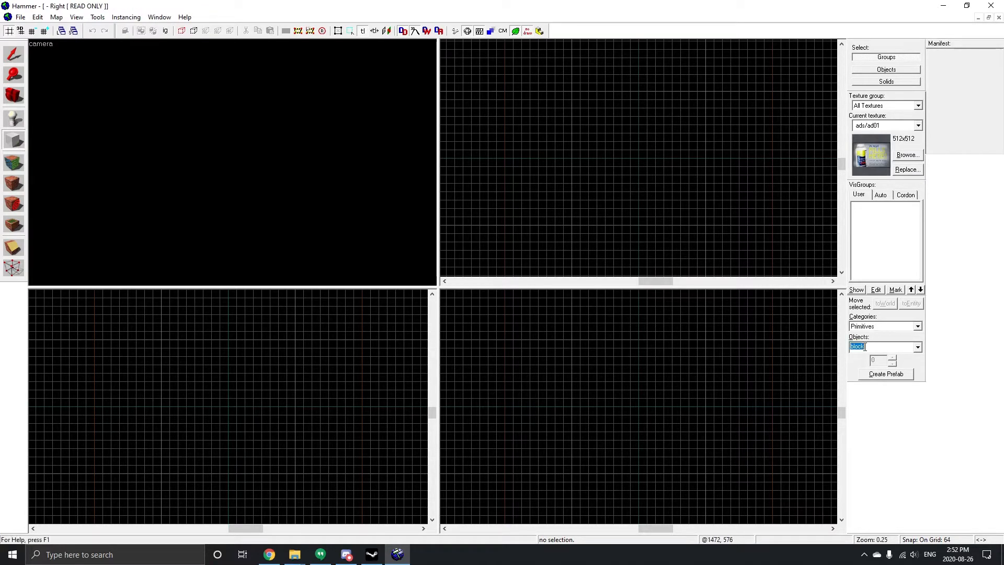
pyautogui.click(918, 348)
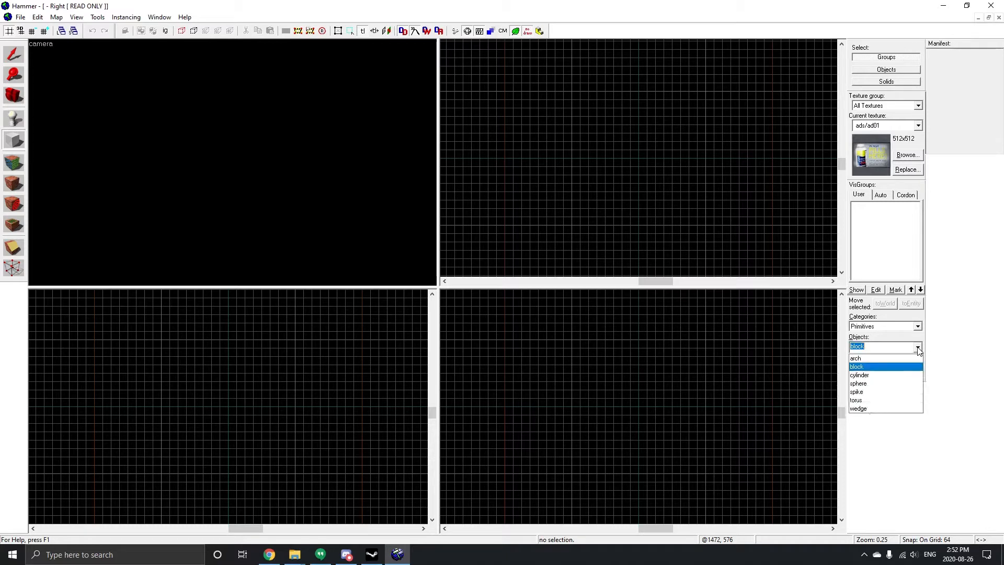
pyautogui.click(856, 367)
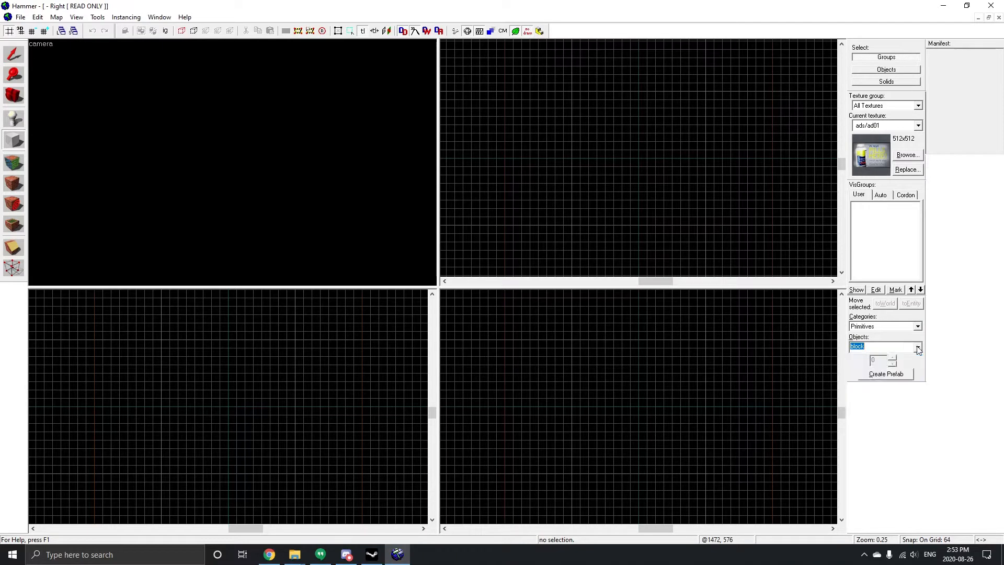
pyautogui.click(385, 178)
pyautogui.moveTo(572, 91); pyautogui.dragTo(613, 127)
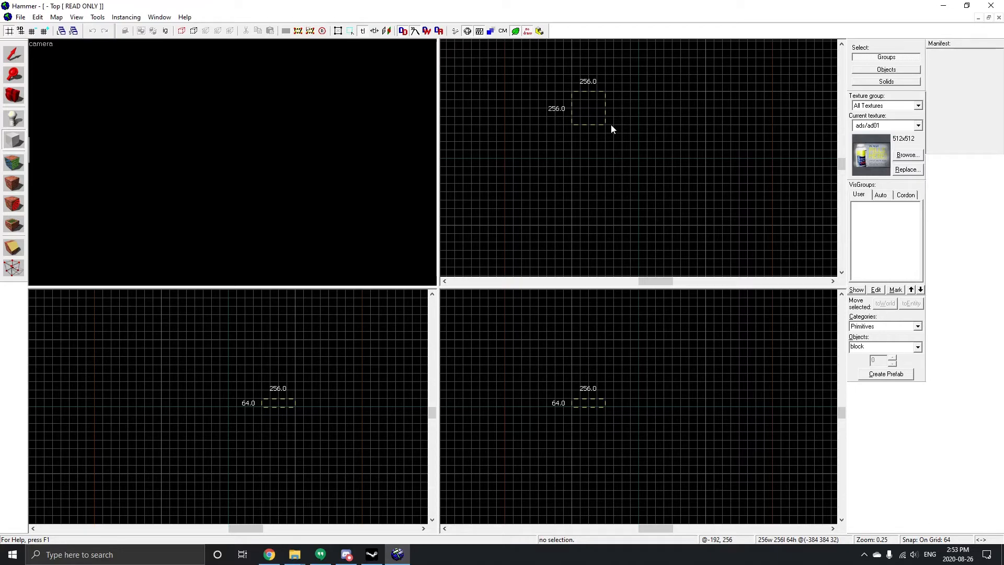
pyautogui.moveTo(612, 128); pyautogui.dragTo(612, 128)
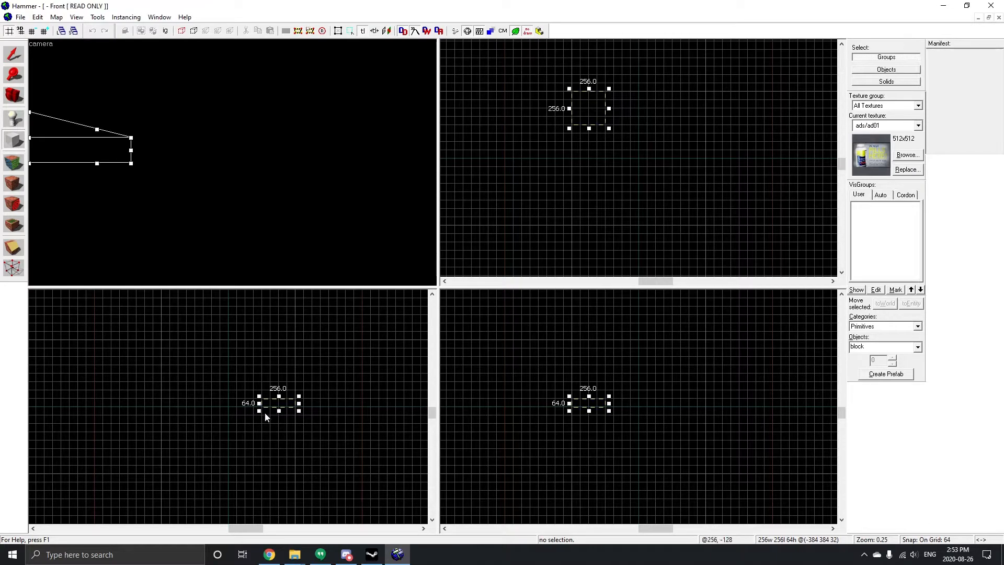
# Step: Resize the block to about 384 by 256 units and 320 units tall in the front and side views
pyautogui.scroll(-1, 267, 398)
pyautogui.scroll(7, 276, 381)
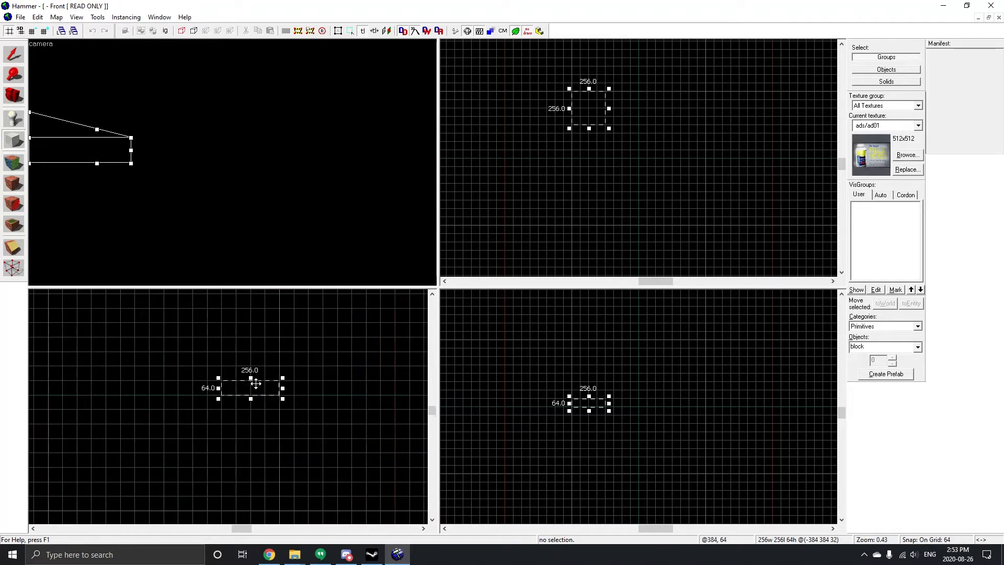
pyautogui.moveTo(251, 376); pyautogui.dragTo(252, 349)
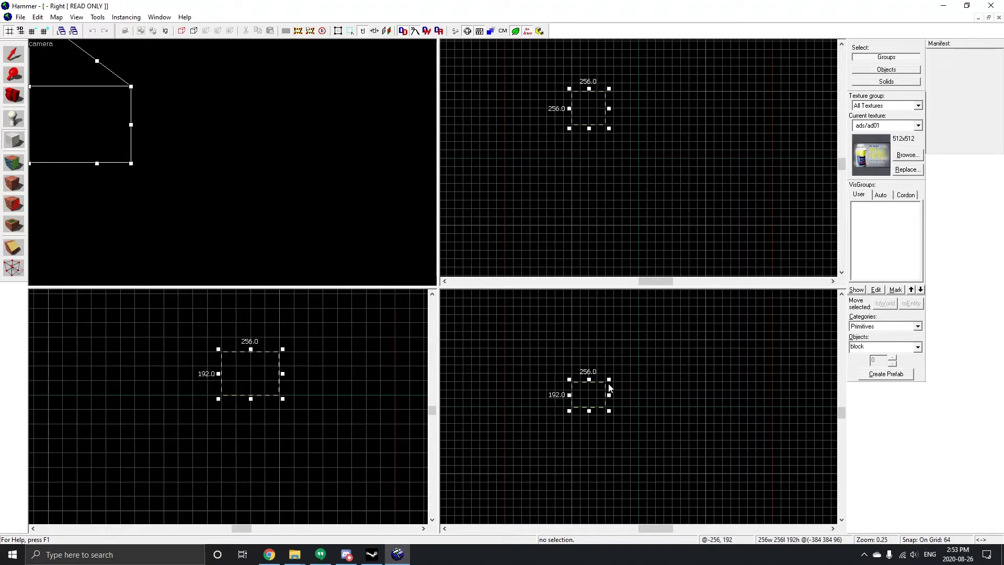
pyautogui.moveTo(588, 379); pyautogui.dragTo(623, 387)
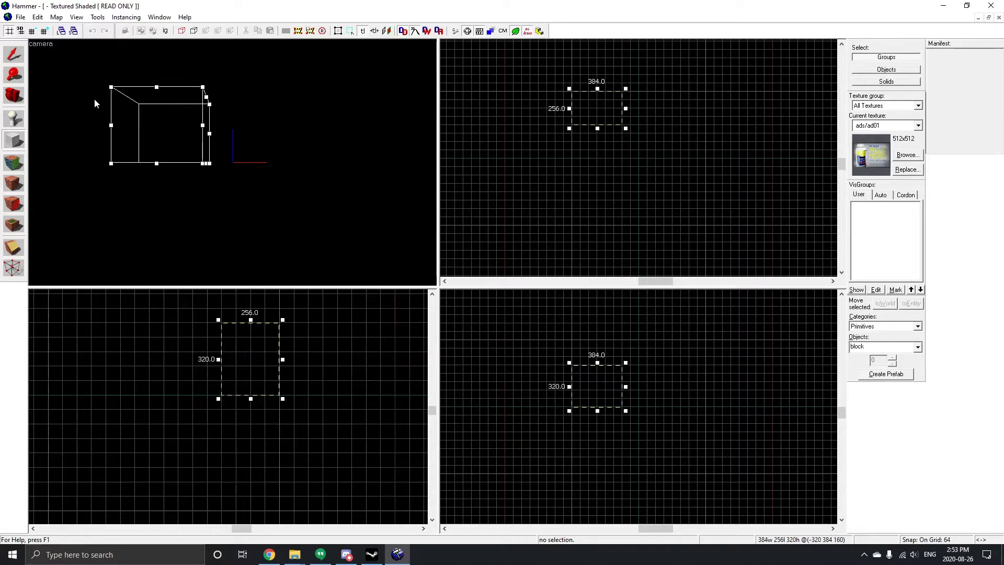
# Step: Create the block brush from the sized outline
pyautogui.scroll(5, 120, 98)
pyautogui.press('z')
pyautogui.press('w')
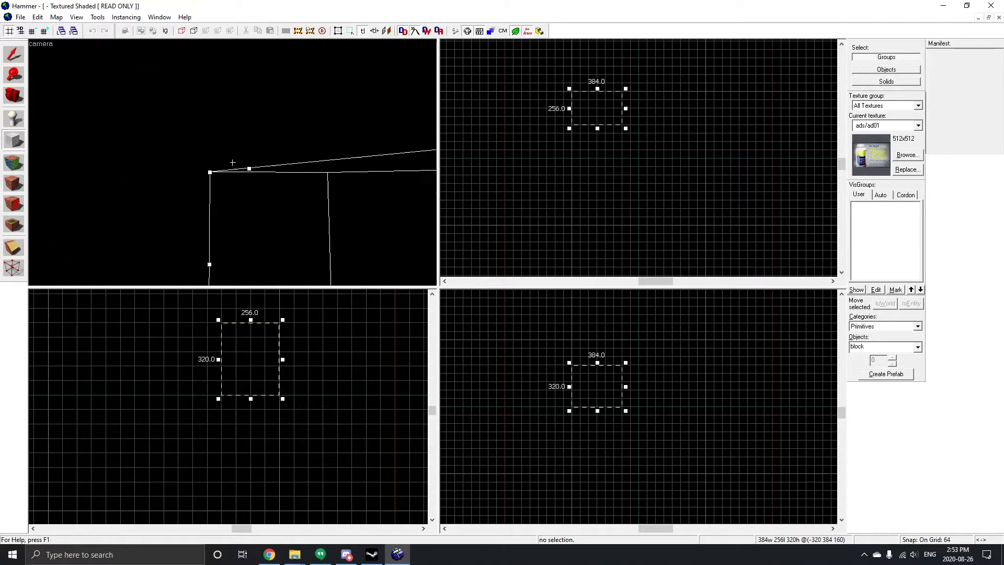
pyautogui.press('s')
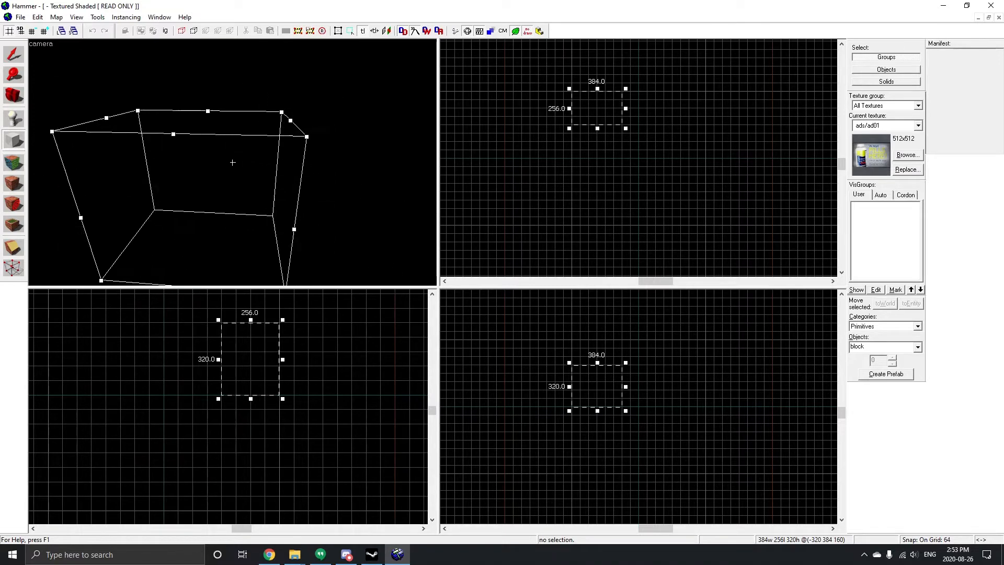
pyautogui.press('w')
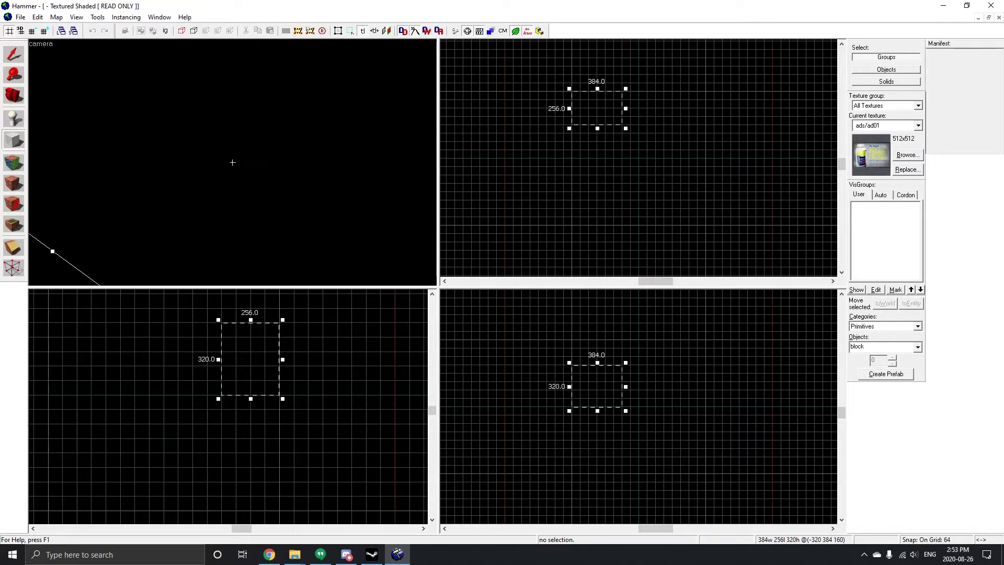
pyautogui.press('Return')
# Step: Fly the 3D camera around the new block to inspect it
pyautogui.press('s')
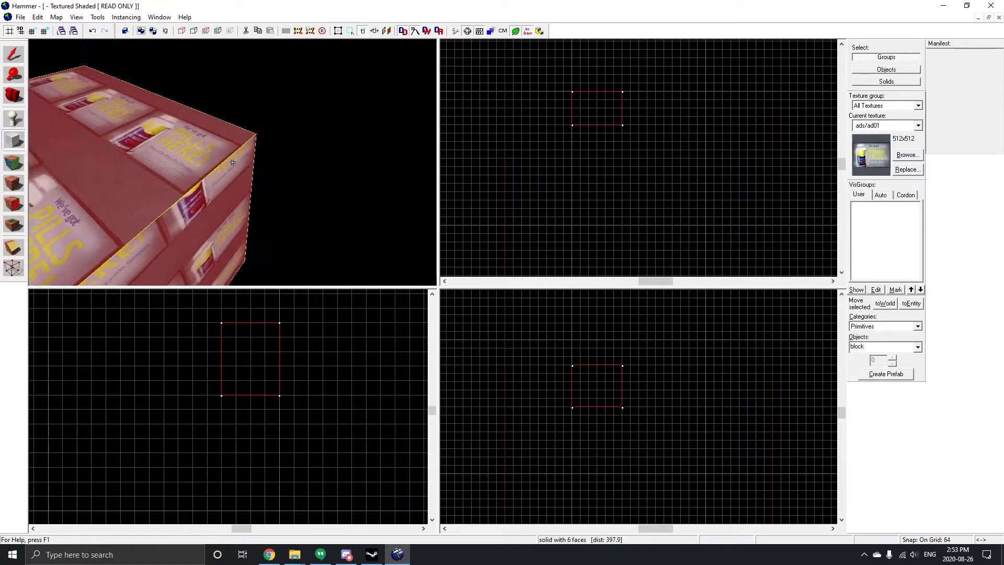
pyautogui.press('w')
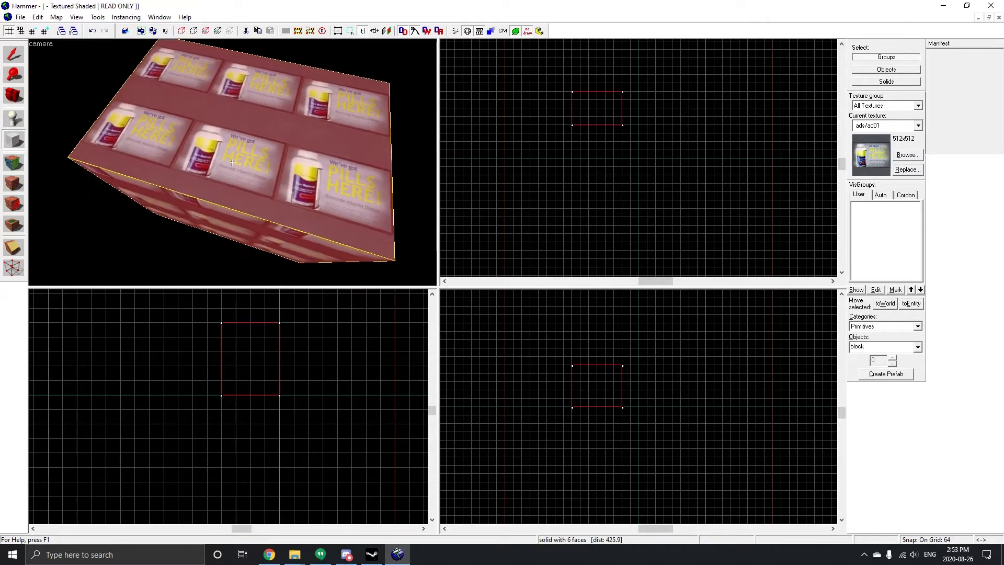
pyautogui.press('s')
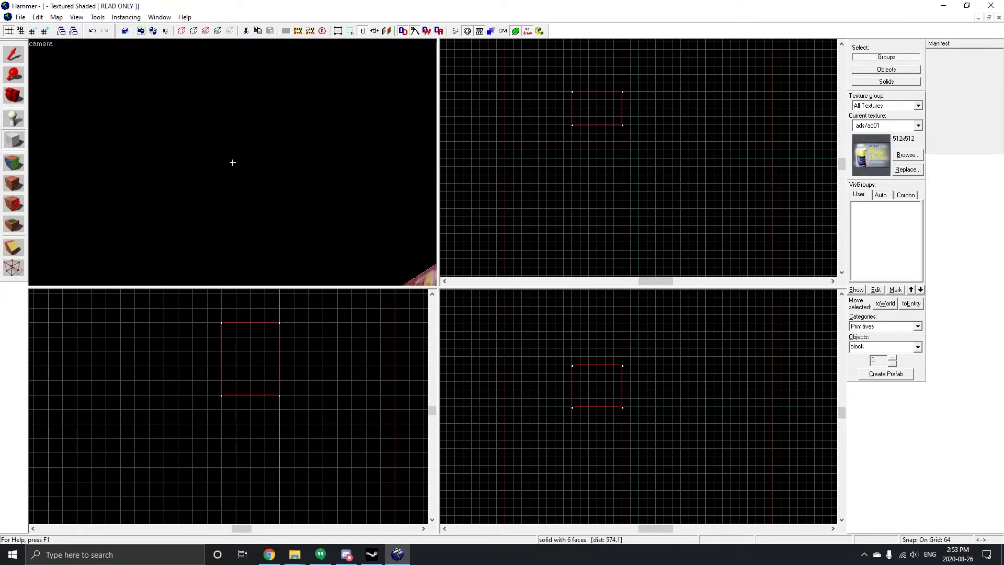
pyautogui.press('w')
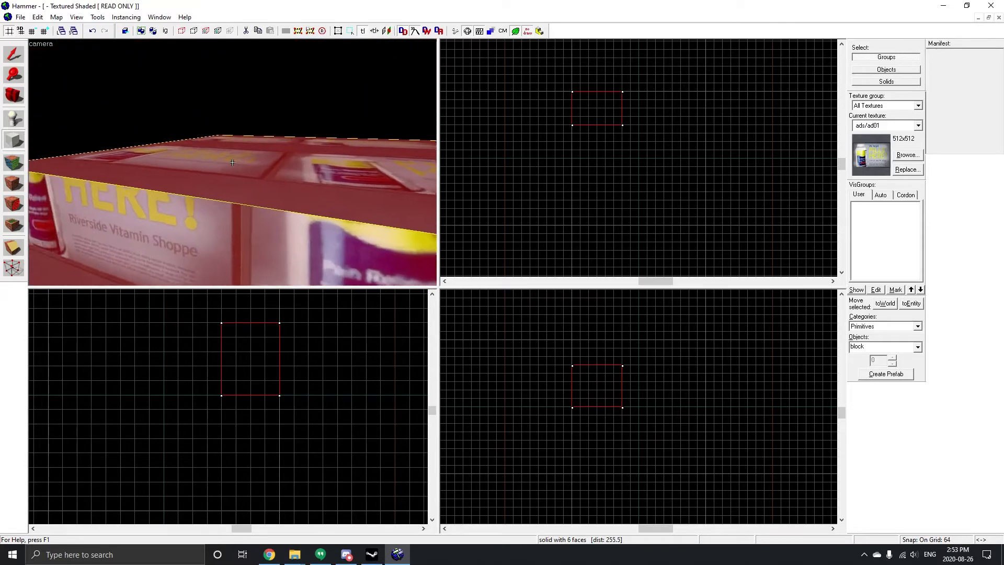
pyautogui.press('s')
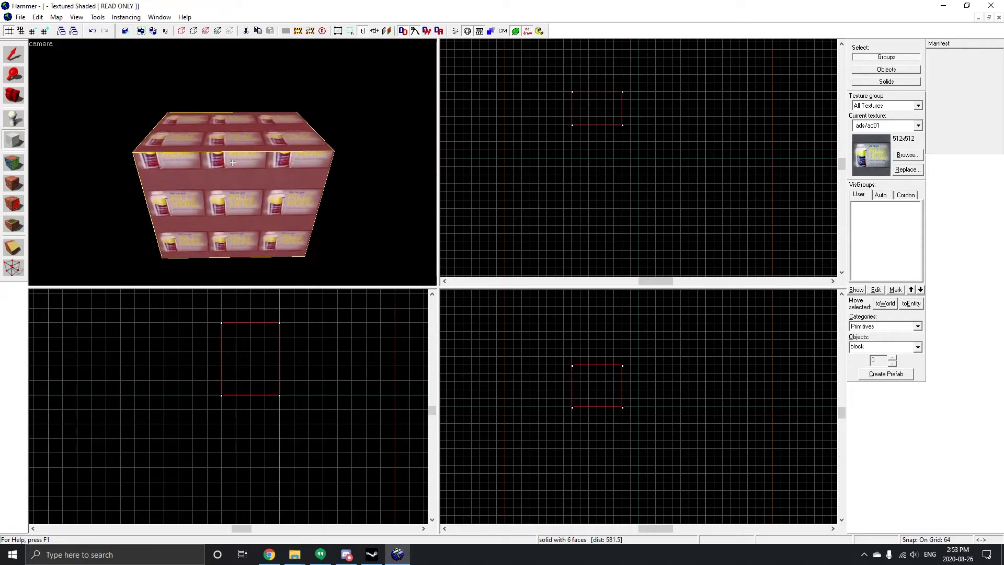
pyautogui.press('d')
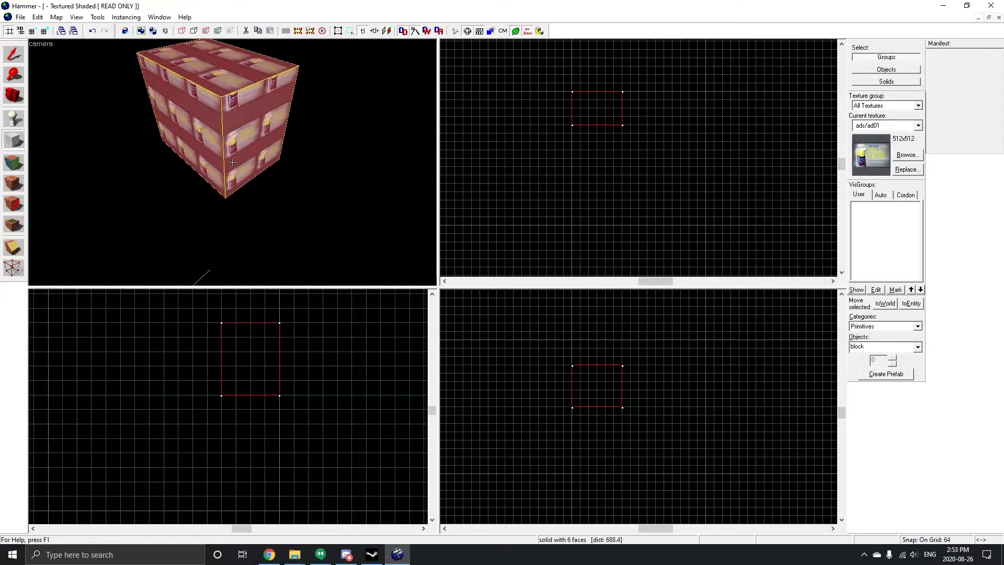
pyautogui.press('w')
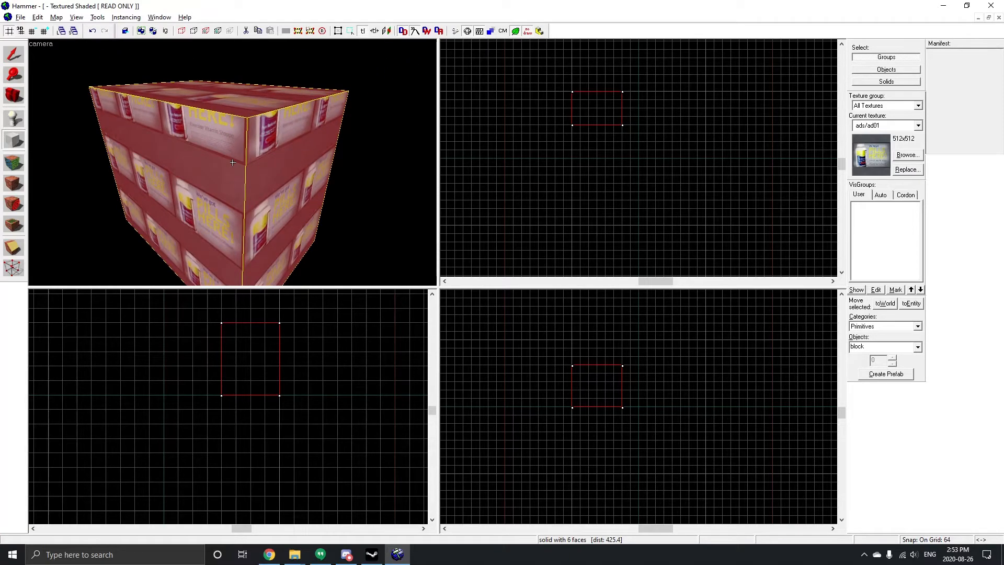
# Step: Select the block with the Selection tool and apply Make Hollow to turn it into a room
pyautogui.click(14, 63)
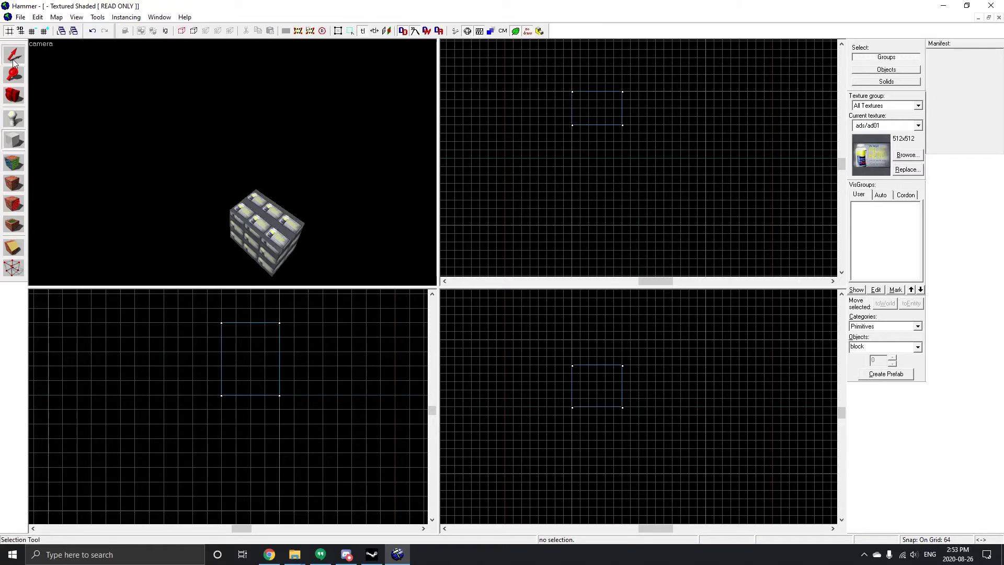
pyautogui.click(263, 228)
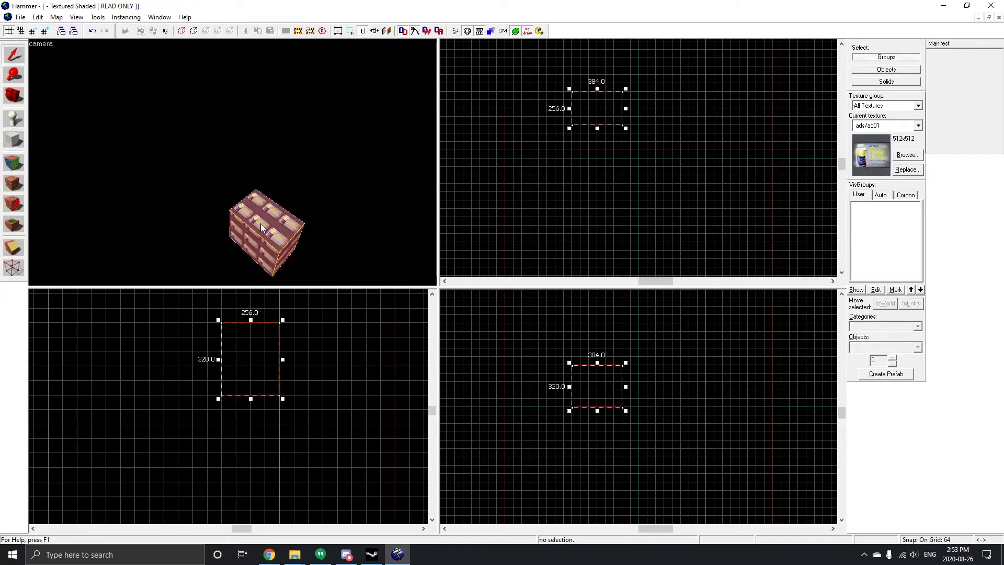
pyautogui.click(98, 17)
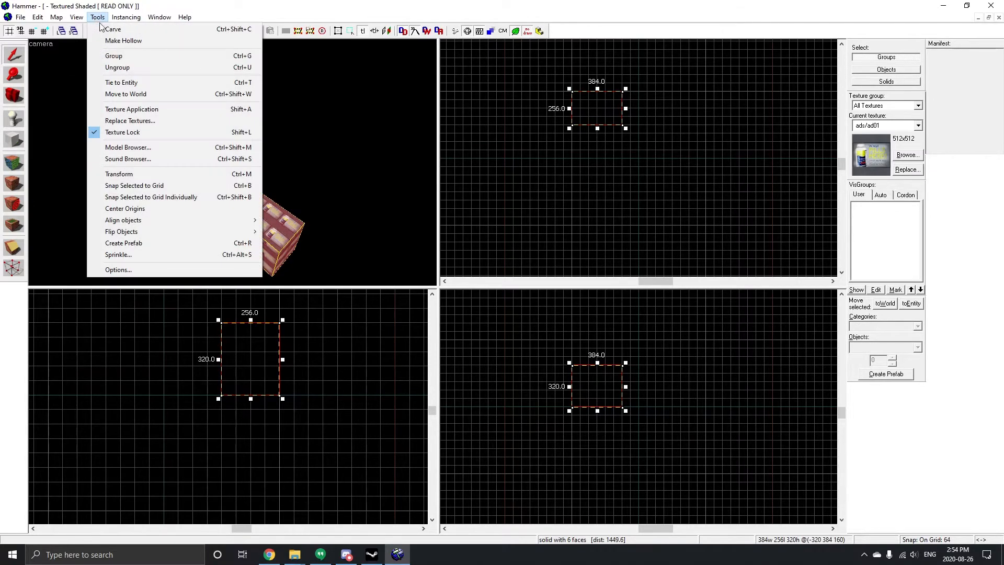
pyautogui.click(123, 40)
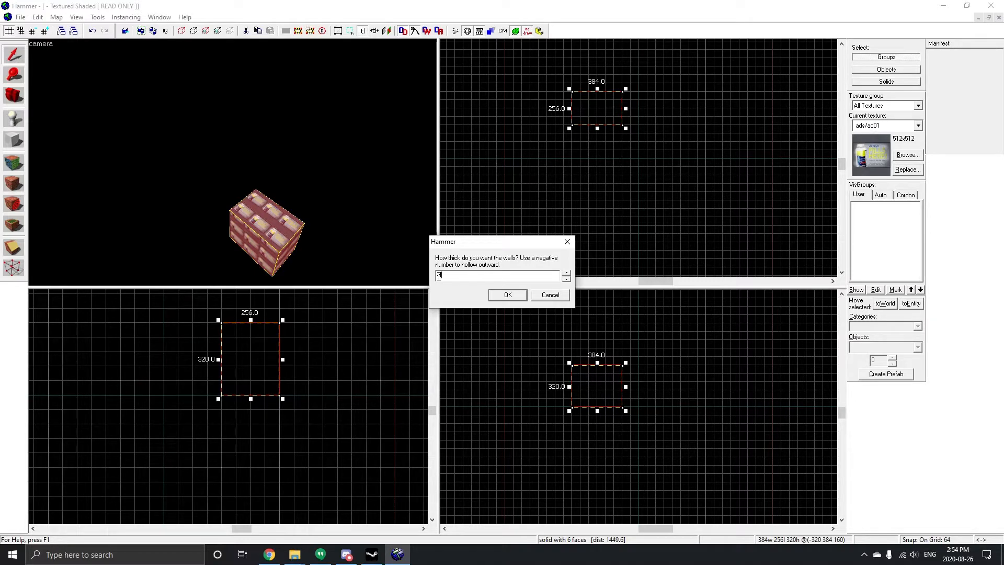
pyautogui.click(505, 296)
# Step: Fly into the hollow room and place an info_player_terrorist spawn entity on its floor
pyautogui.press('z')
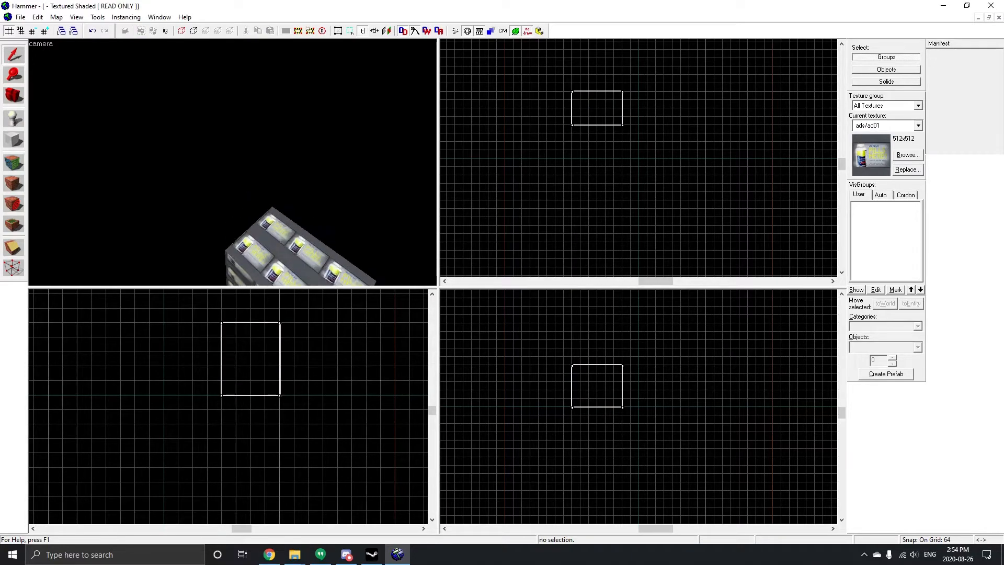
pyautogui.press('w')
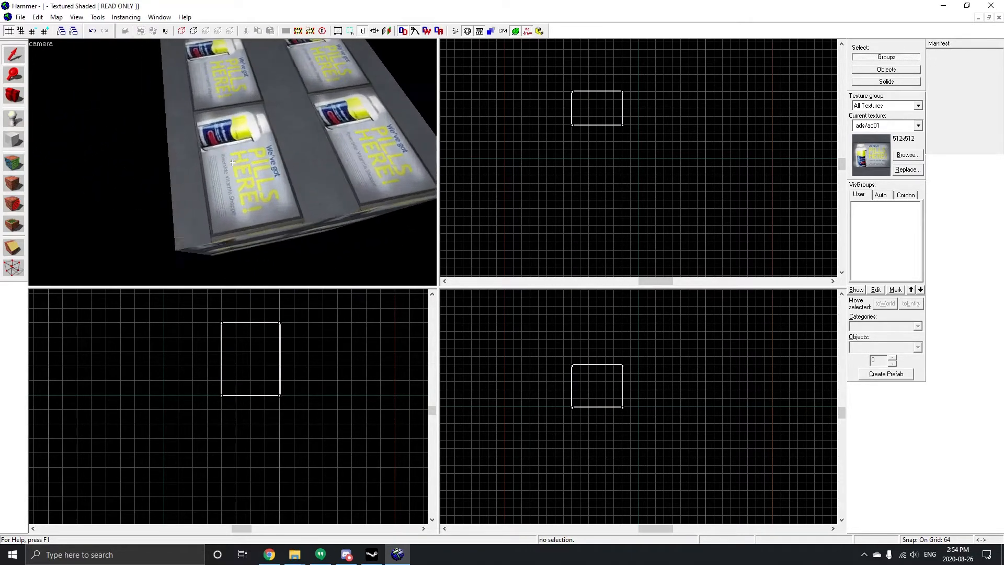
pyautogui.press('w')
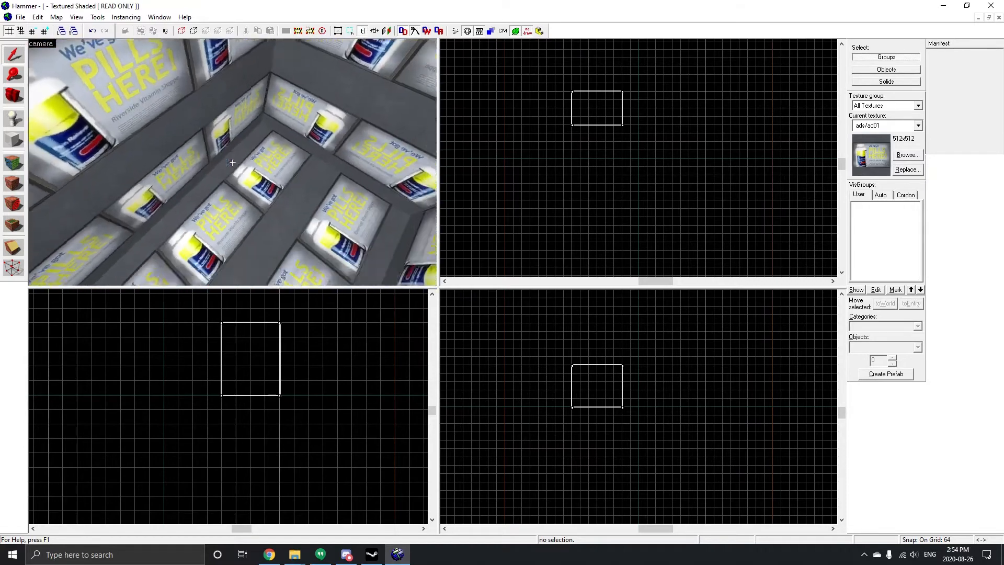
pyautogui.press('w')
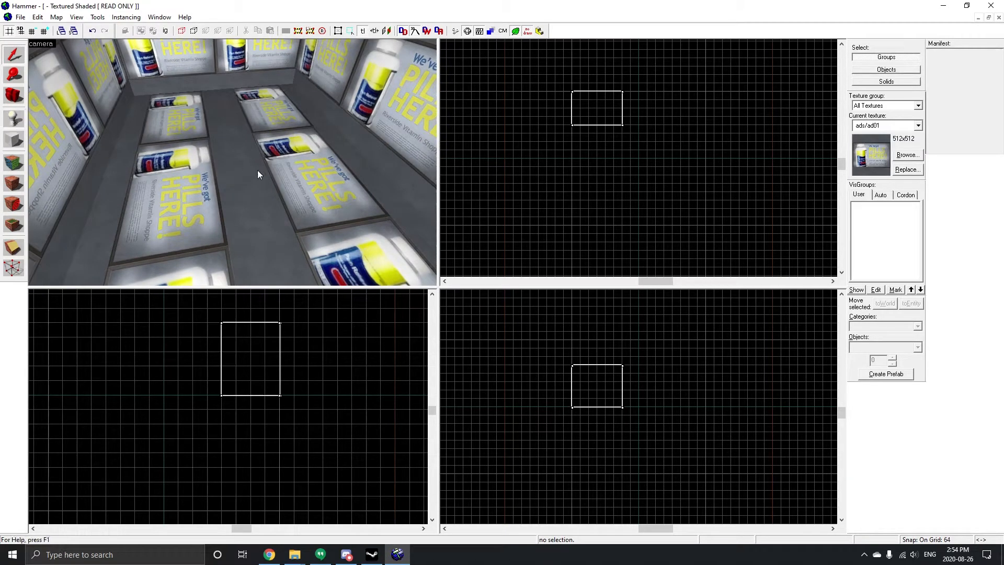
pyautogui.click(237, 164)
pyautogui.click(13, 120)
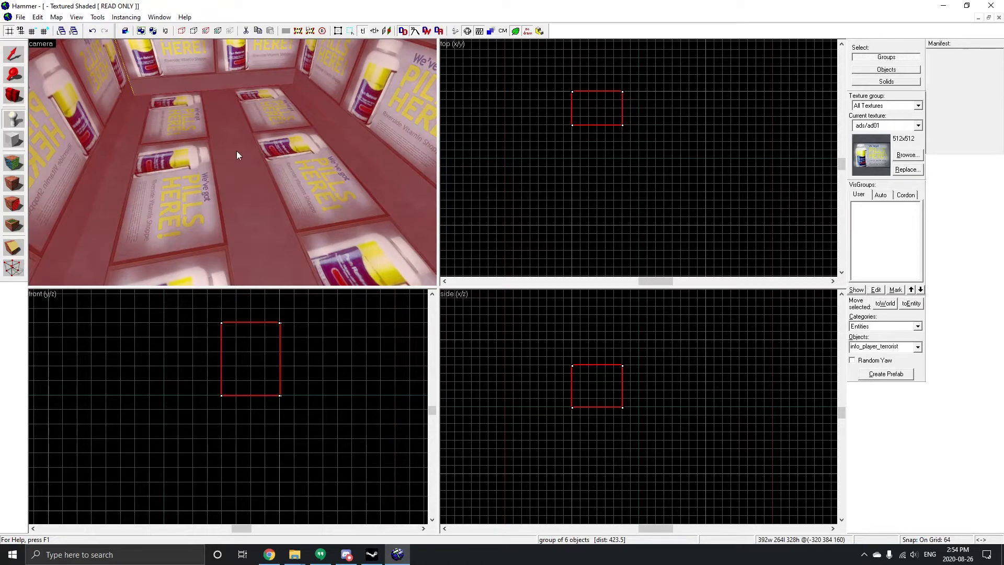
pyautogui.click(239, 138)
pyautogui.scroll(-5, 266, 102)
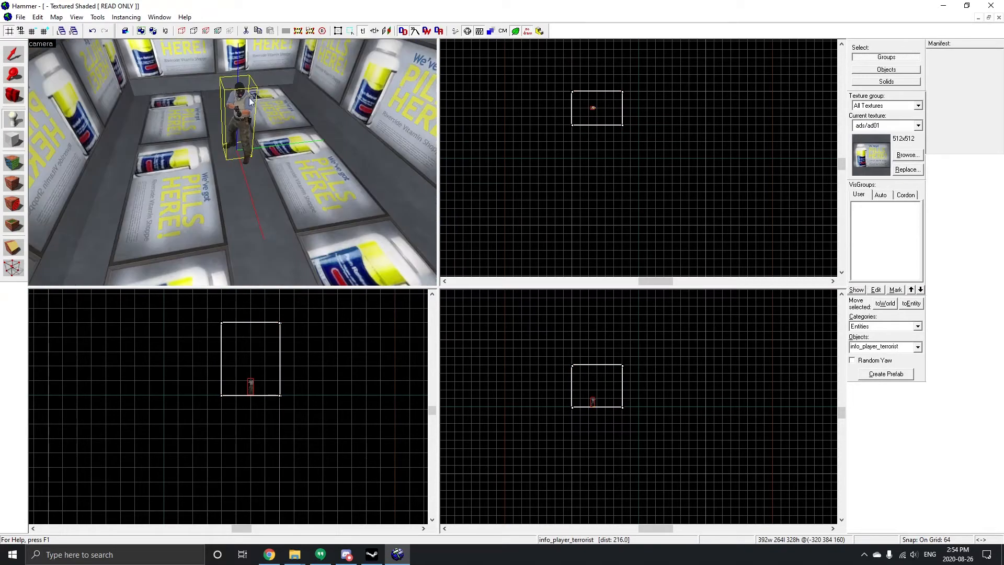
# Step: Fly the 3D camera closer around the spawn entity to inspect it
pyautogui.scroll(3, 240, 103)
pyautogui.scroll(-2, 240, 103)
pyautogui.scroll(-2, 241, 102)
pyautogui.scroll(1, 235, 85)
pyautogui.scroll(-2, 236, 85)
pyautogui.scroll(2, 236, 85)
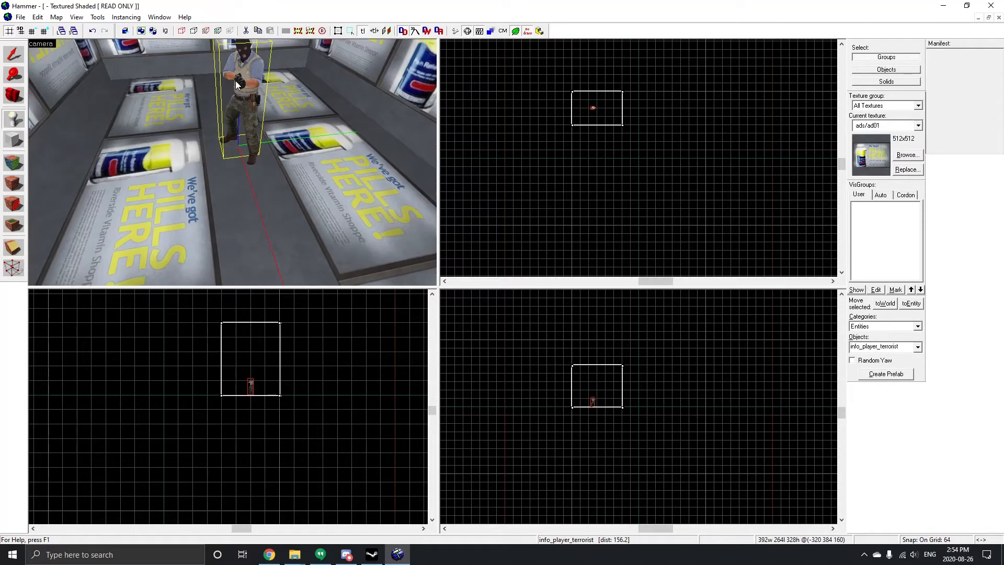
pyautogui.press('w')
pyautogui.press('a')
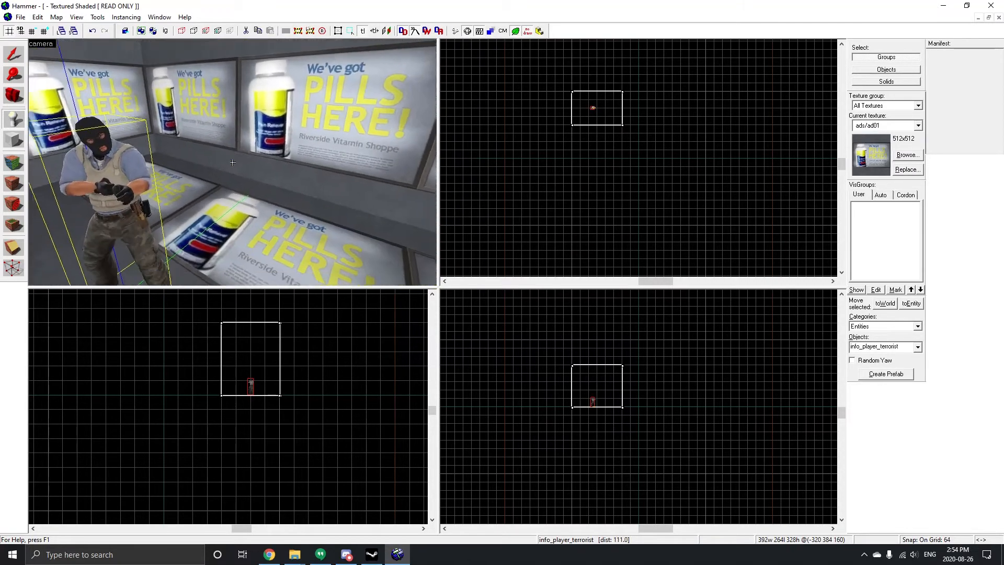
pyautogui.press('d')
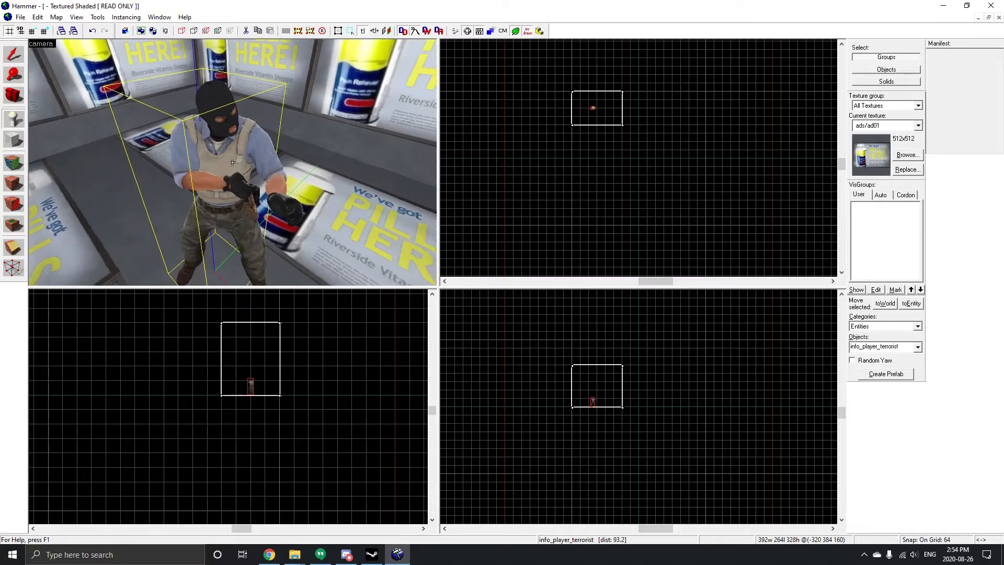
pyautogui.hotkey('shift', 's')
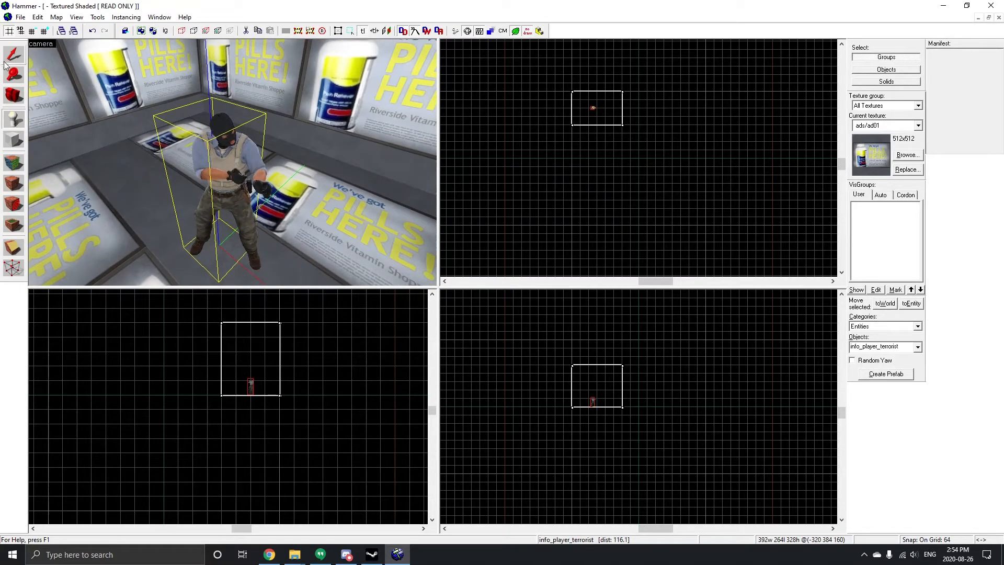
# Step: Select the spawn entity and change its class to info_player_counterterrorist in its object properties
pyautogui.click(215, 164)
pyautogui.hotkey('alt', 'Return')
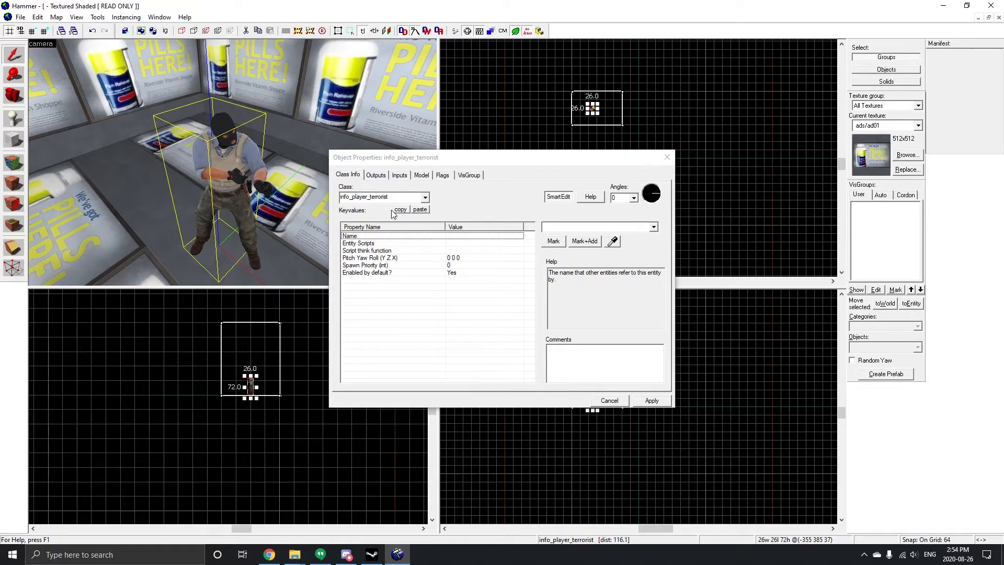
pyautogui.moveTo(432, 160)
pyautogui.mouseDown()
pyautogui.moveTo(494, 172)
pyautogui.moveTo(452, 159)
pyautogui.mouseUp()
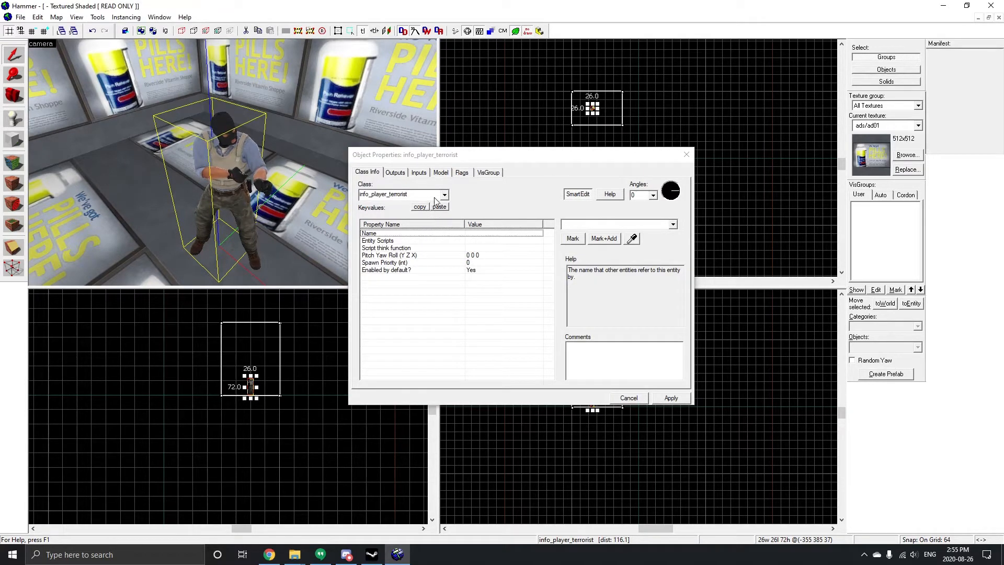
pyautogui.click(427, 207)
pyautogui.click(421, 193)
pyautogui.press('BackSpace')
pyautogui.press('BackSpace')
pyautogui.press('BackSpace')
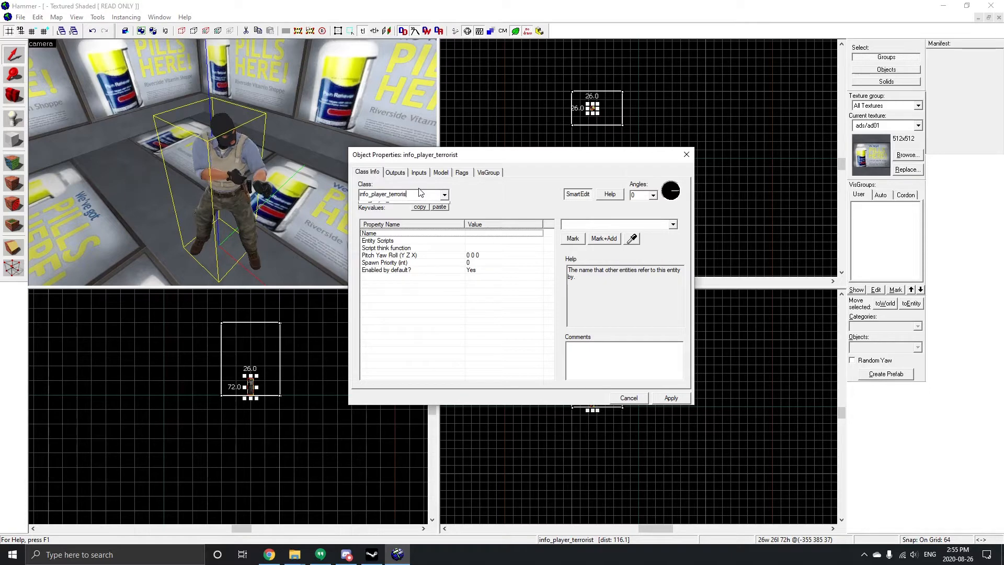
pyautogui.press('BackSpace')
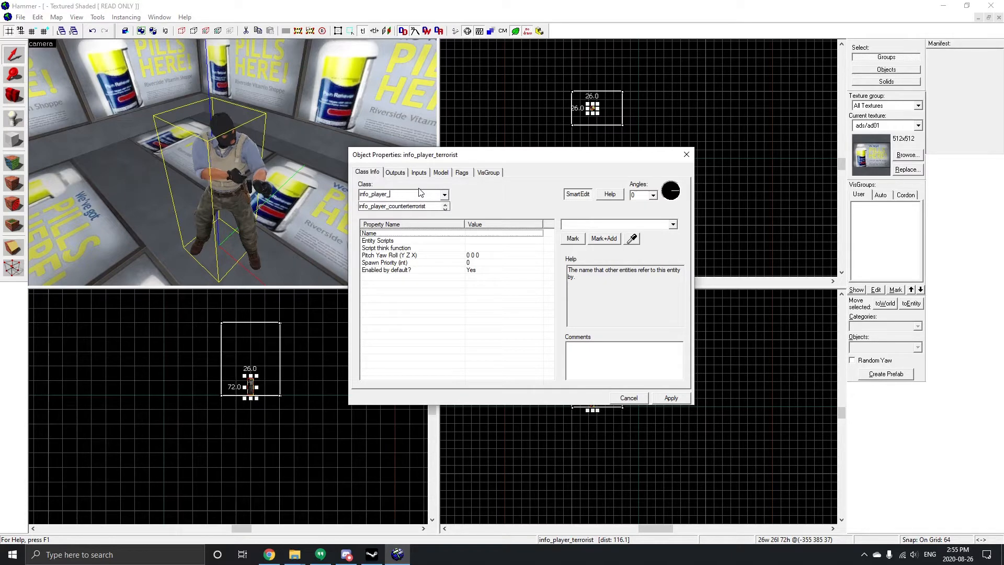
pyautogui.write('con')
pyautogui.press('Return')
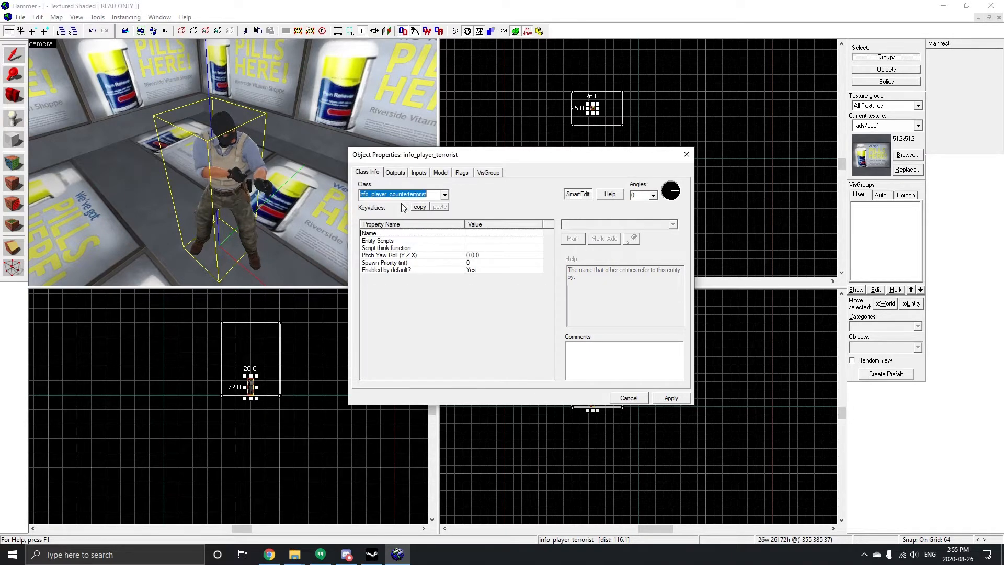
pyautogui.click(251, 201)
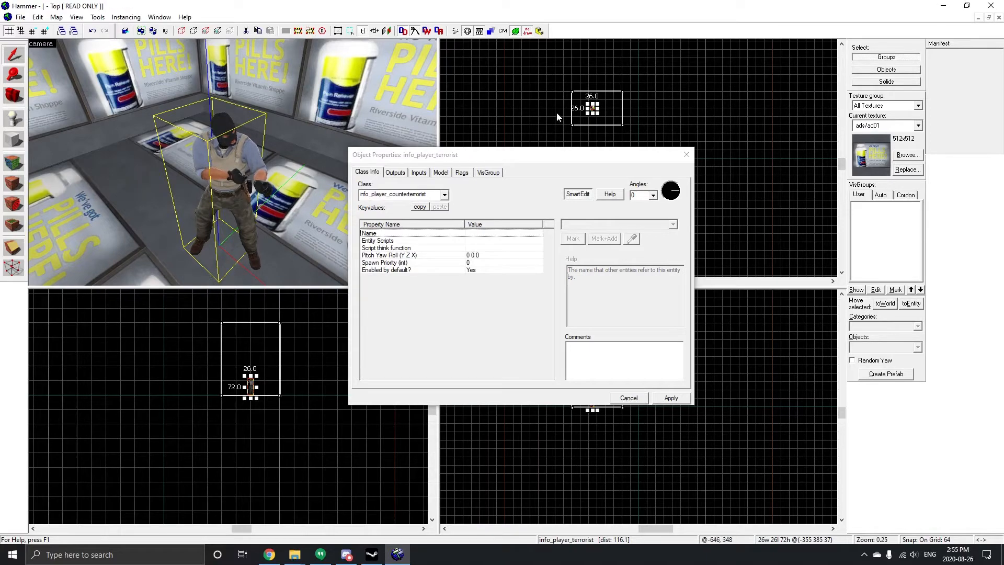
pyautogui.click(677, 399)
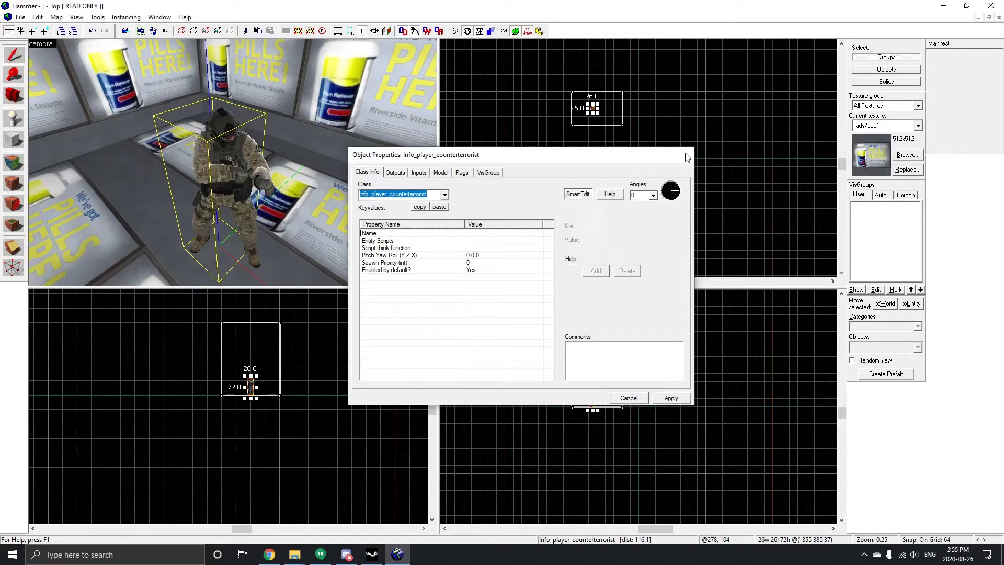
pyautogui.click(687, 154)
# Step: Open the face texture application tool and browse the texture library for the brick/brickwall_snow01 texture
pyautogui.scroll(-5, 224, 107)
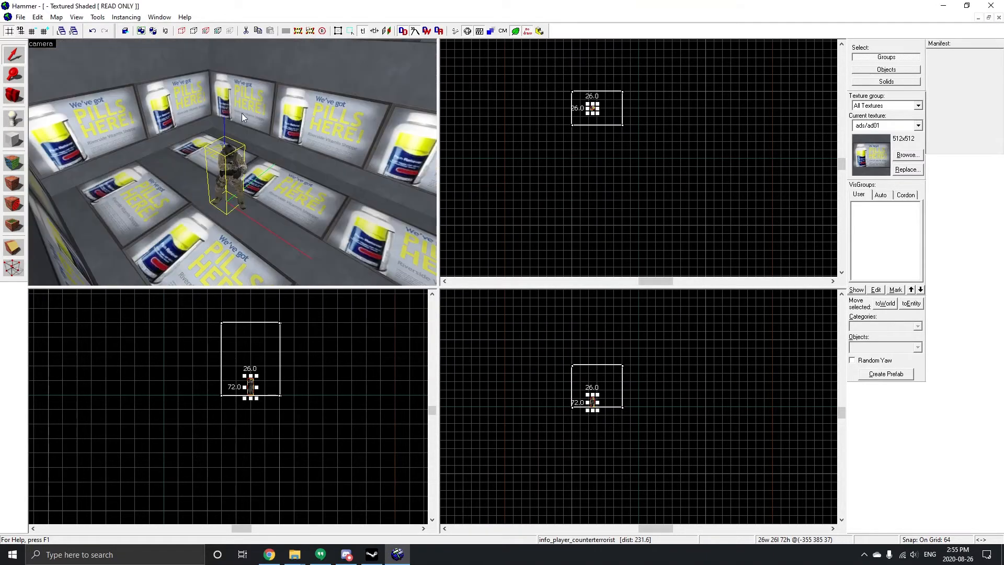
pyautogui.click(10, 165)
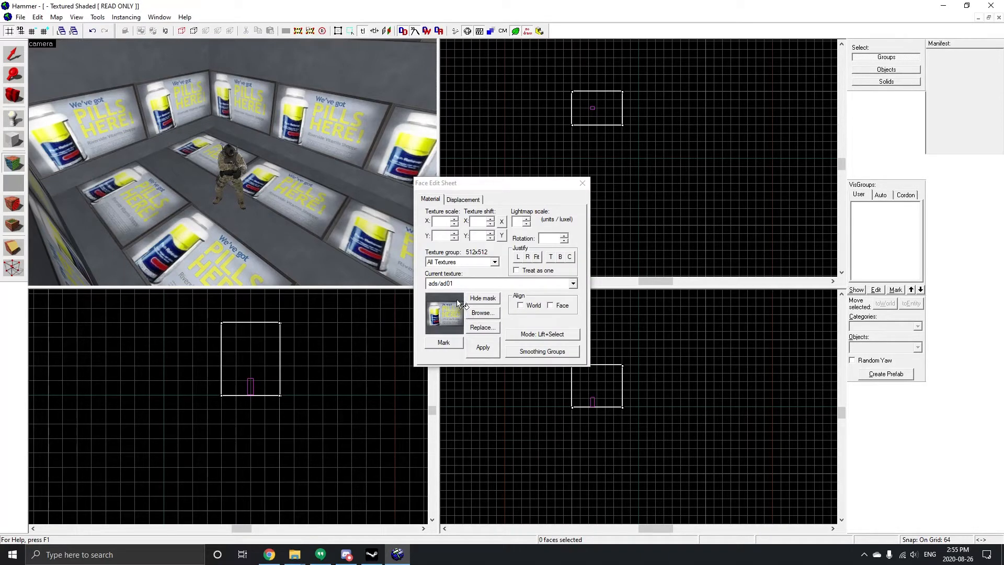
pyautogui.click(474, 315)
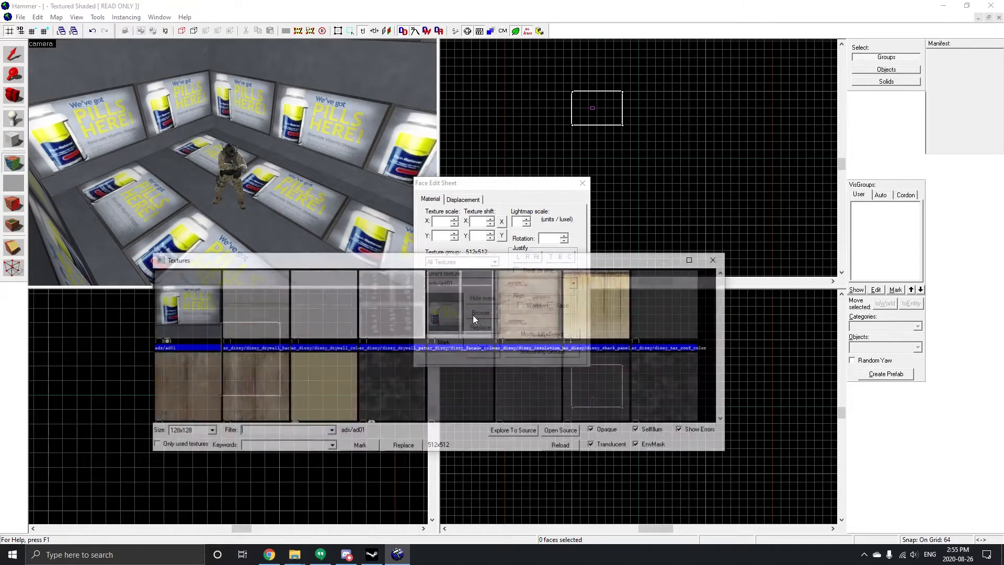
pyautogui.moveTo(372, 264); pyautogui.dragTo(373, 203)
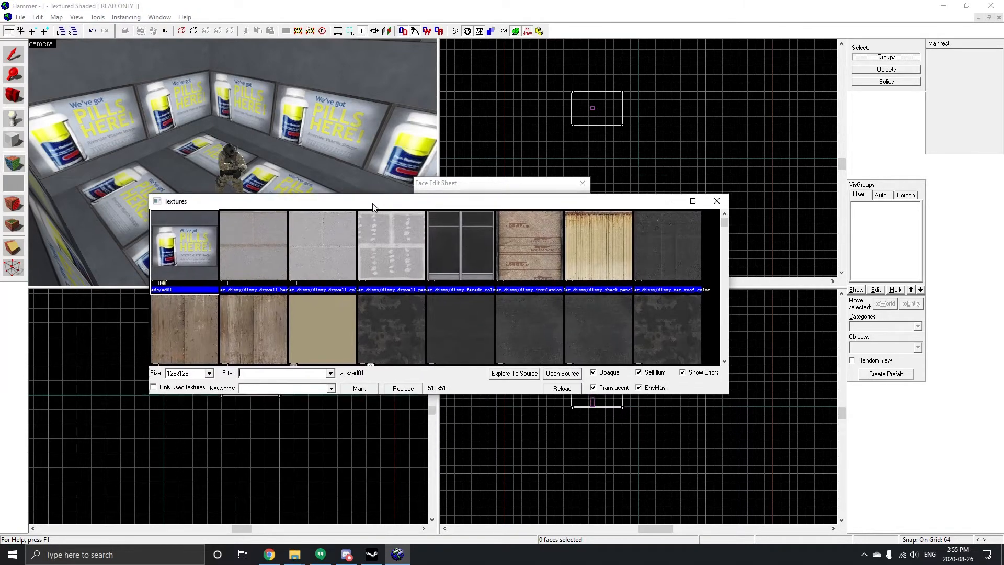
pyautogui.scroll(-8, 365, 276)
pyautogui.scroll(-5, 365, 279)
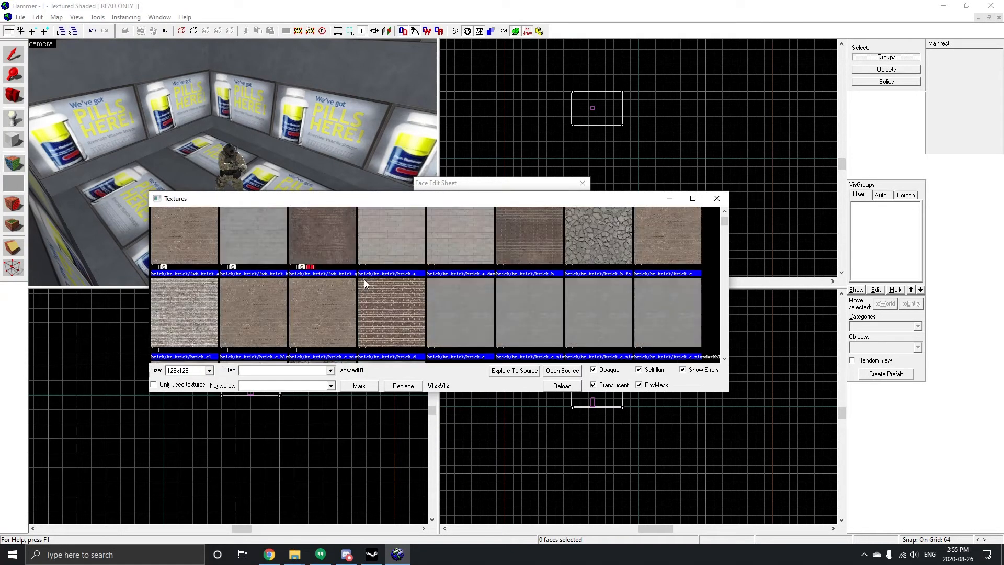
pyautogui.scroll(5, 603, 318)
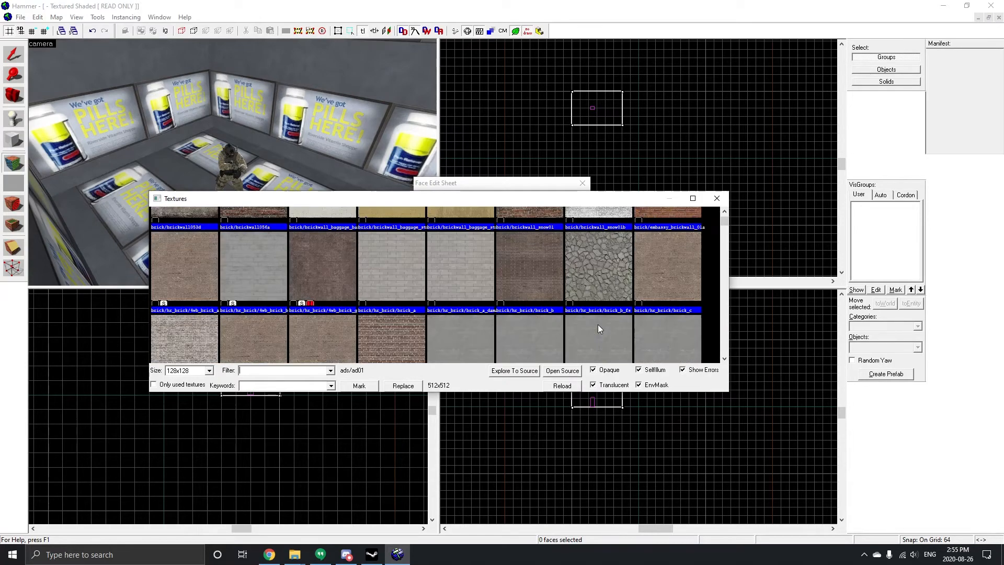
pyautogui.doubleClick(530, 296)
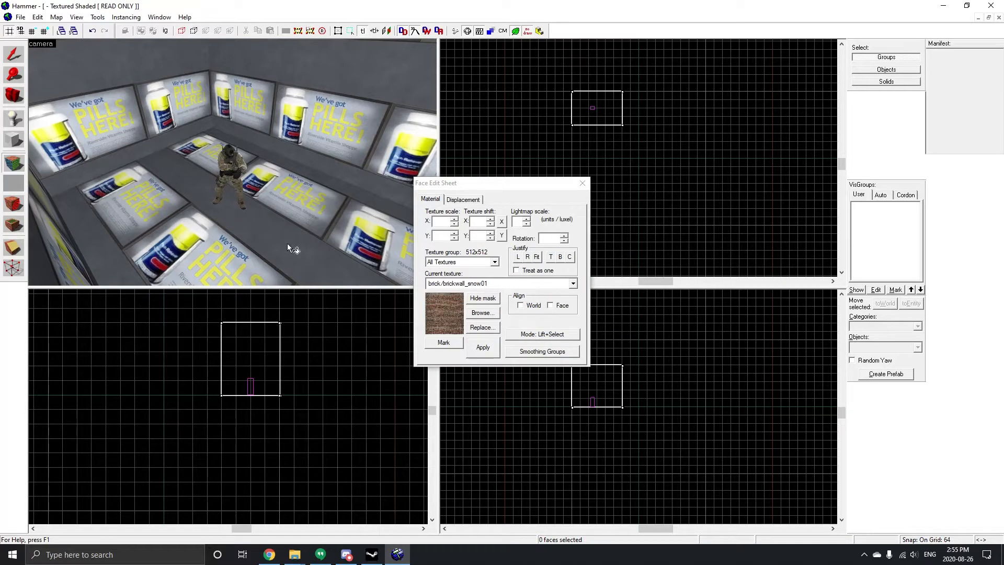
# Step: Select the room's floor, ceiling and all four inner wall faces
pyautogui.click(150, 172)
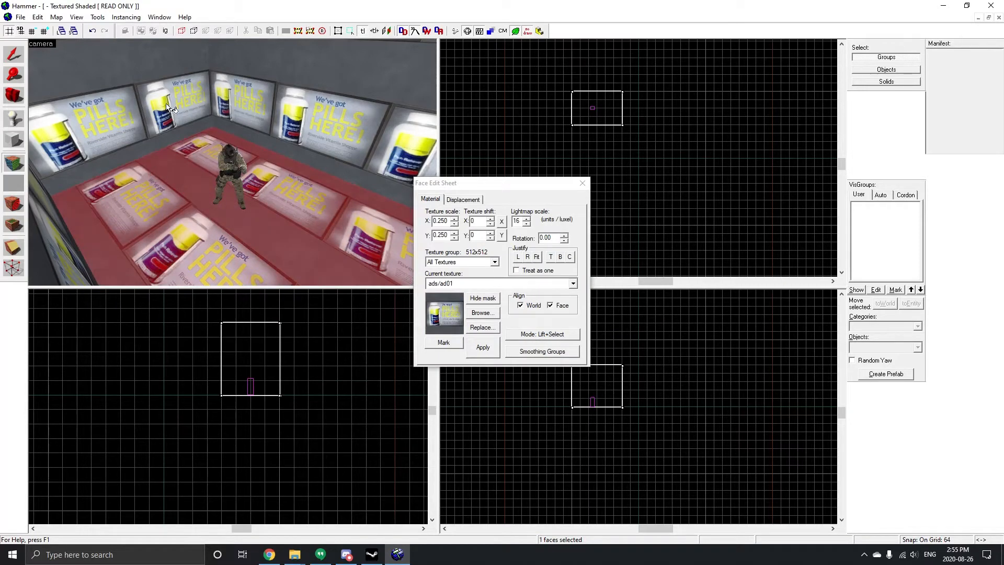
pyautogui.scroll(3, 168, 101)
pyautogui.scroll(-2, 167, 102)
pyautogui.press('z')
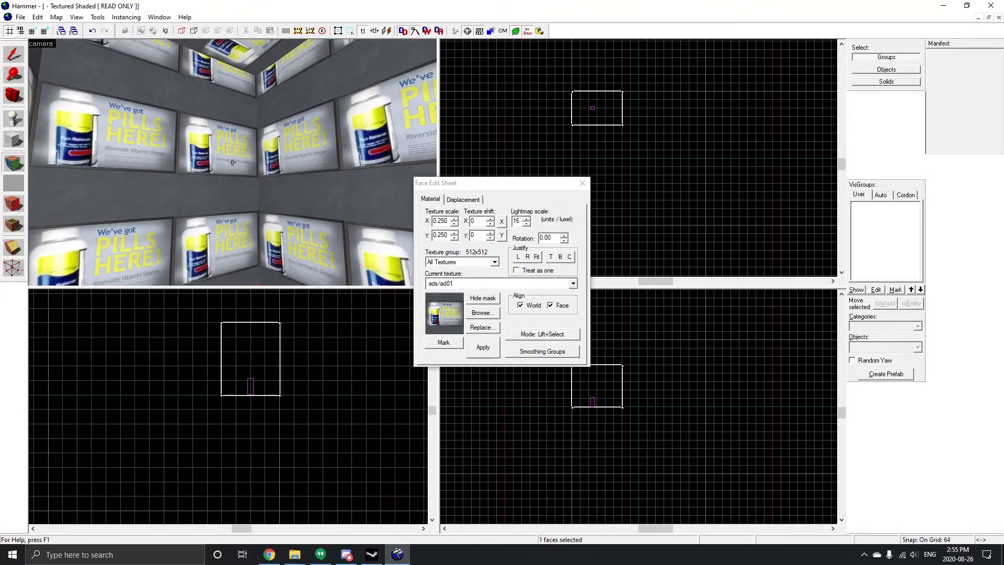
pyautogui.keyDown('ctrl'); pyautogui.click(191, 186); pyautogui.keyUp('ctrl')
pyautogui.keyDown('ctrl'); pyautogui.click(293, 162); pyautogui.keyUp('ctrl')
pyautogui.keyDown('ctrl'); pyautogui.click(239, 48); pyautogui.keyUp('ctrl')
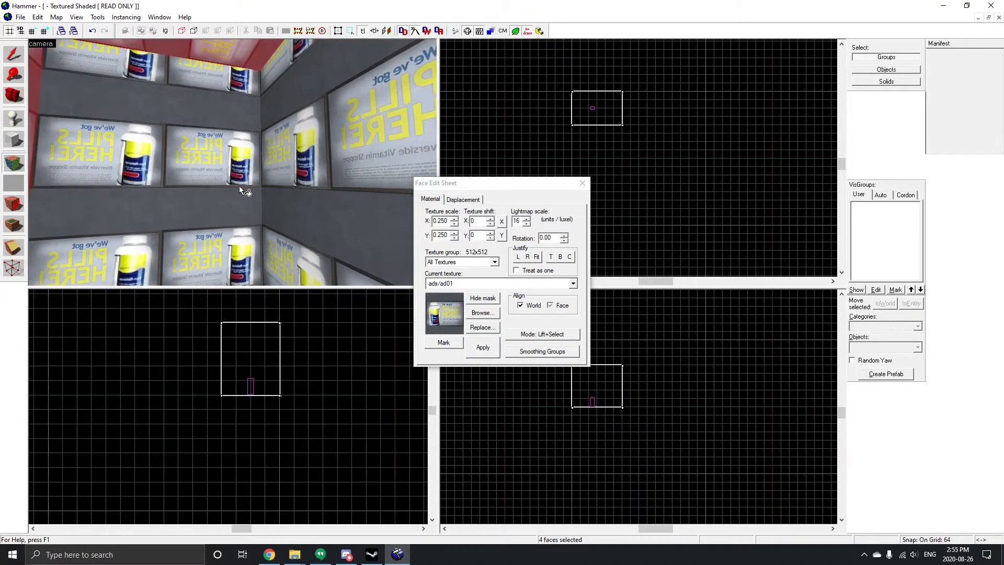
pyautogui.keyDown('ctrl'); pyautogui.click(239, 186); pyautogui.keyUp('ctrl')
pyautogui.keyDown('ctrl'); pyautogui.click(347, 181); pyautogui.keyUp('ctrl')
pyautogui.click(488, 349)
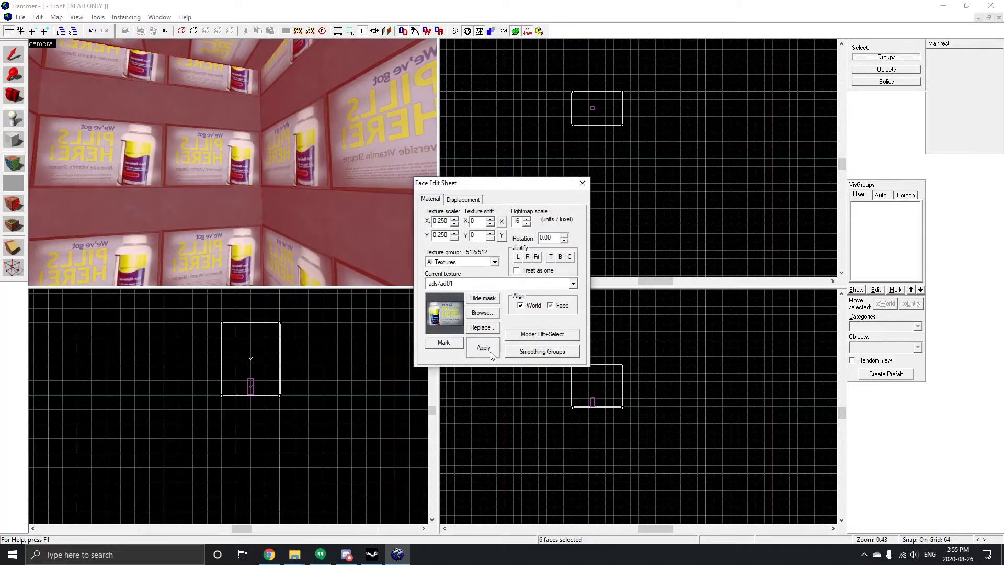
# Step: Browse for the brick/brickwall008a texture, apply it to the selected faces and close the face editor
pyautogui.click(483, 312)
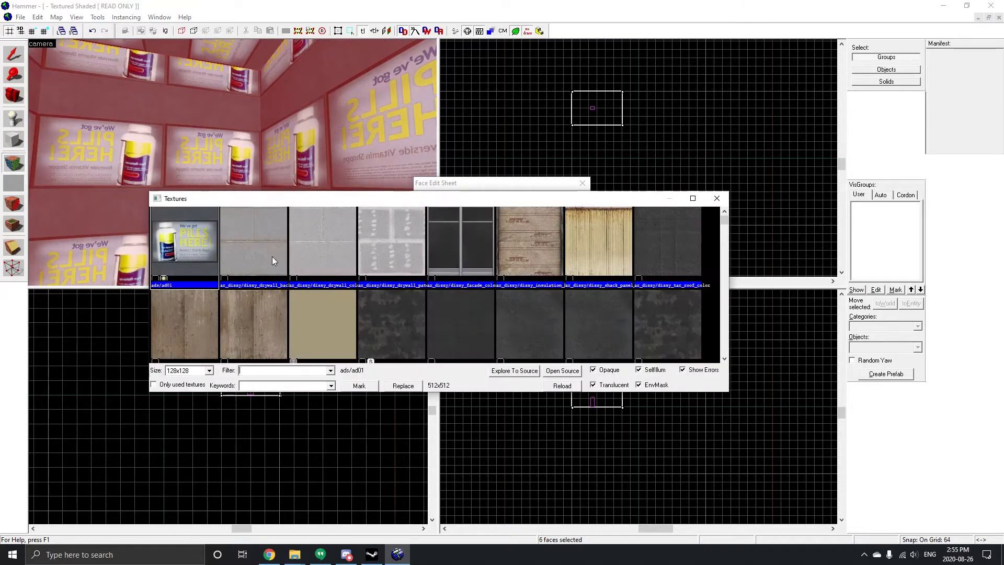
pyautogui.scroll(-3, 272, 257)
pyautogui.click(387, 308)
pyautogui.click(460, 314)
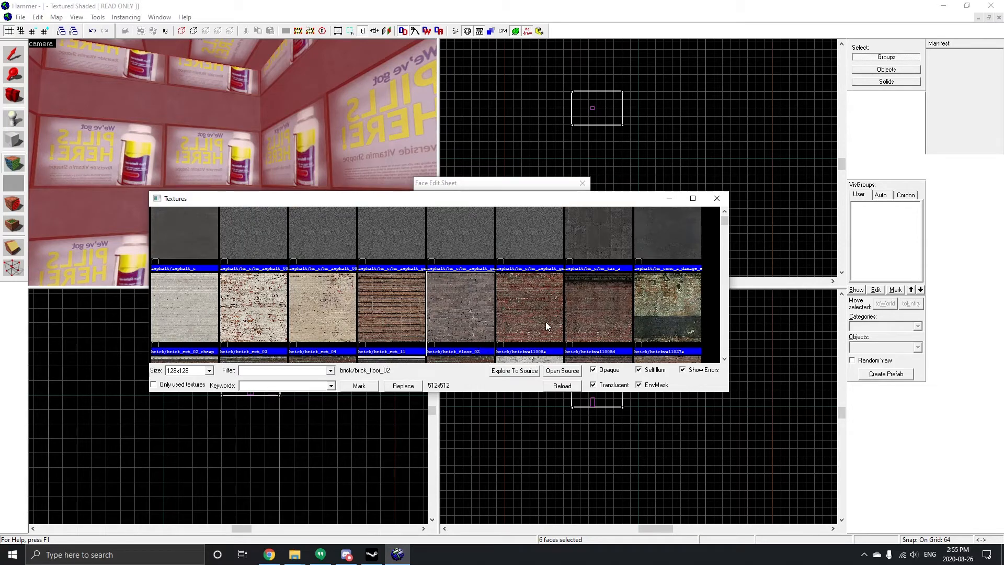
pyautogui.click(544, 320)
pyautogui.doubleClick(521, 358)
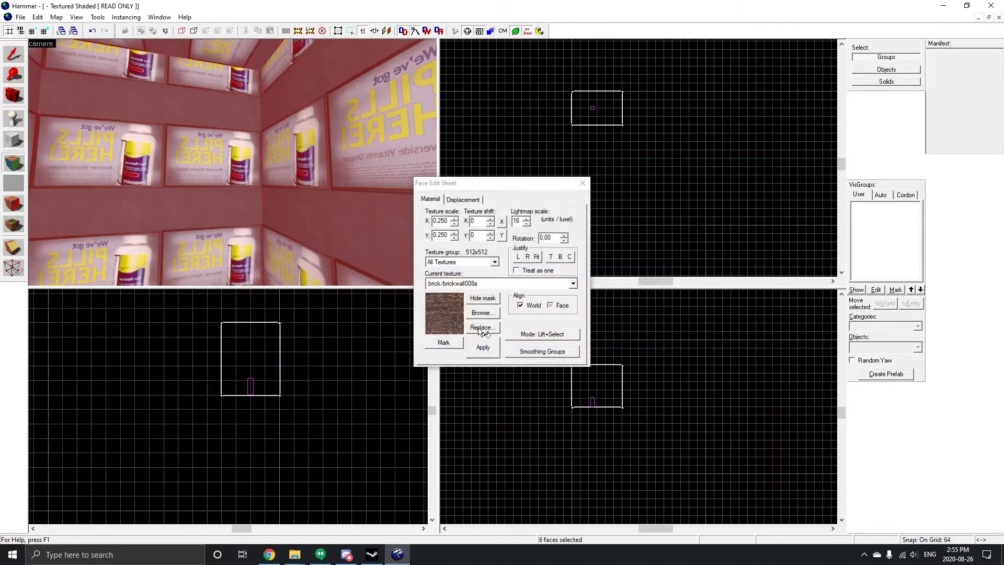
pyautogui.click(482, 349)
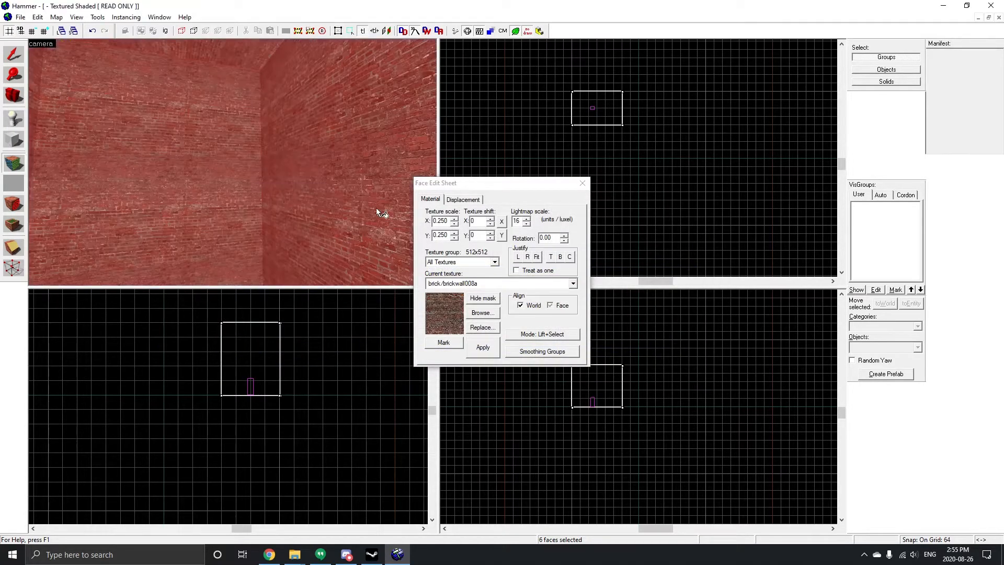
pyautogui.click(583, 183)
# Step: Place a new info_player_terrorist spawn entity on the room's floor
pyautogui.press('z')
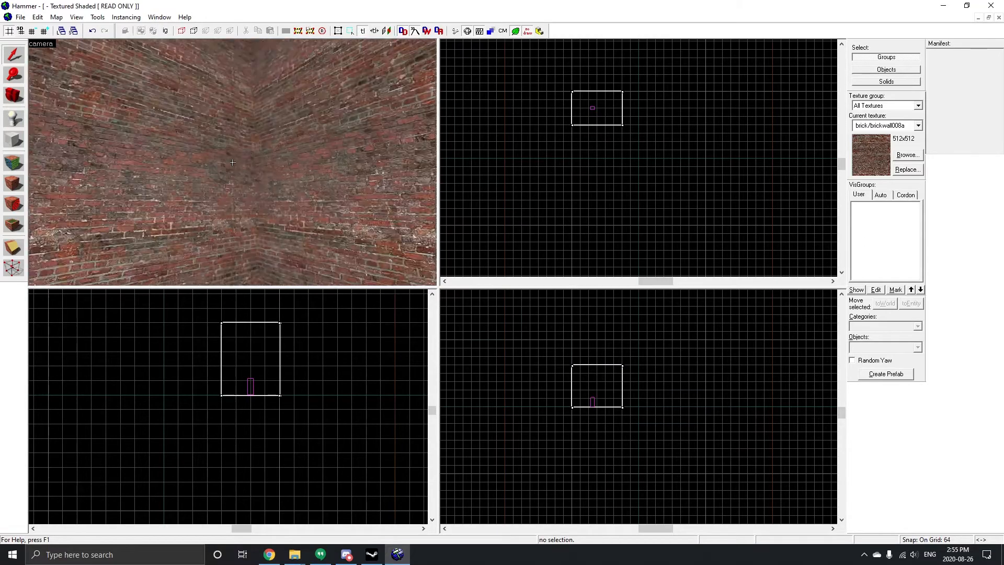
pyautogui.press('w')
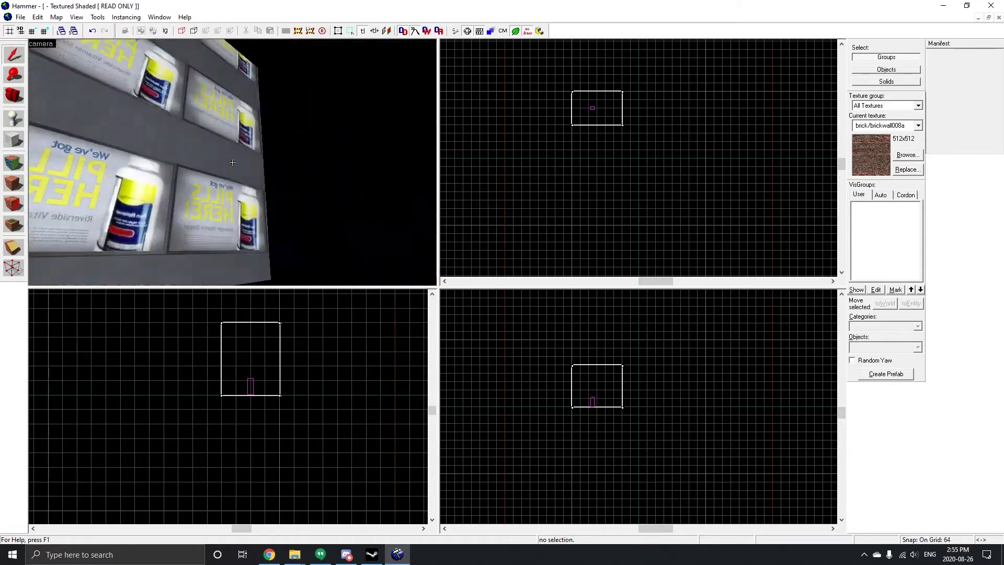
pyautogui.press('w')
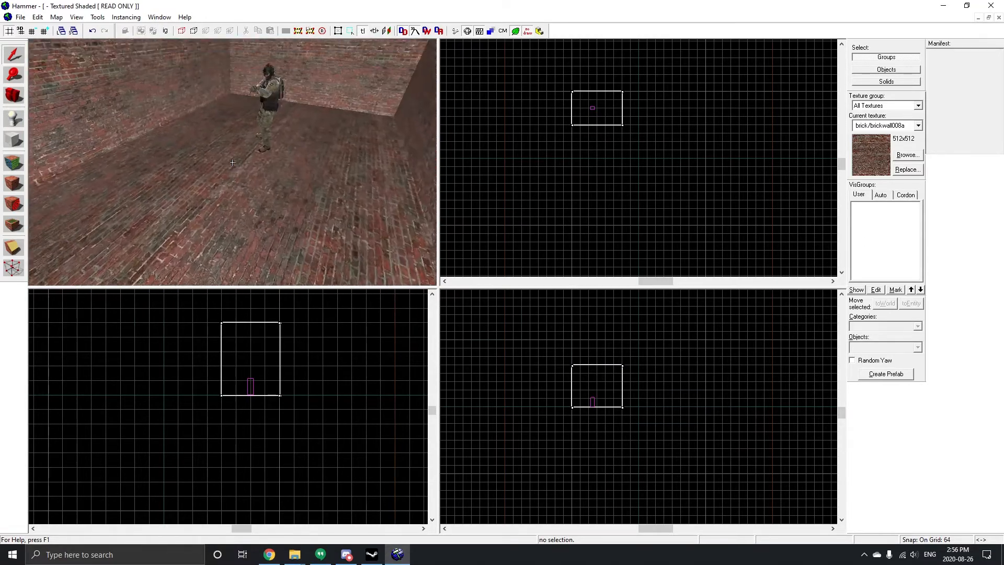
pyautogui.press('s')
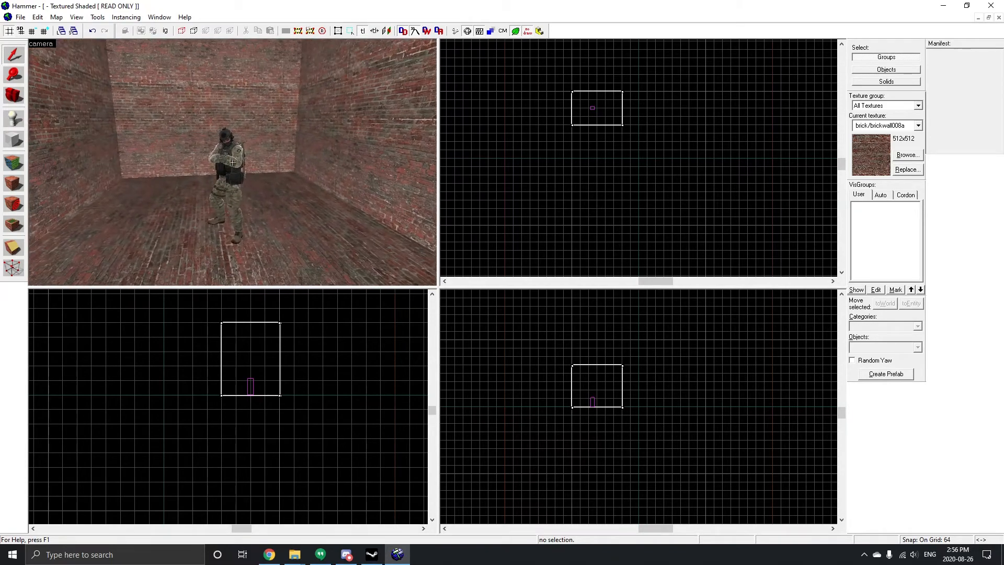
pyautogui.press('w')
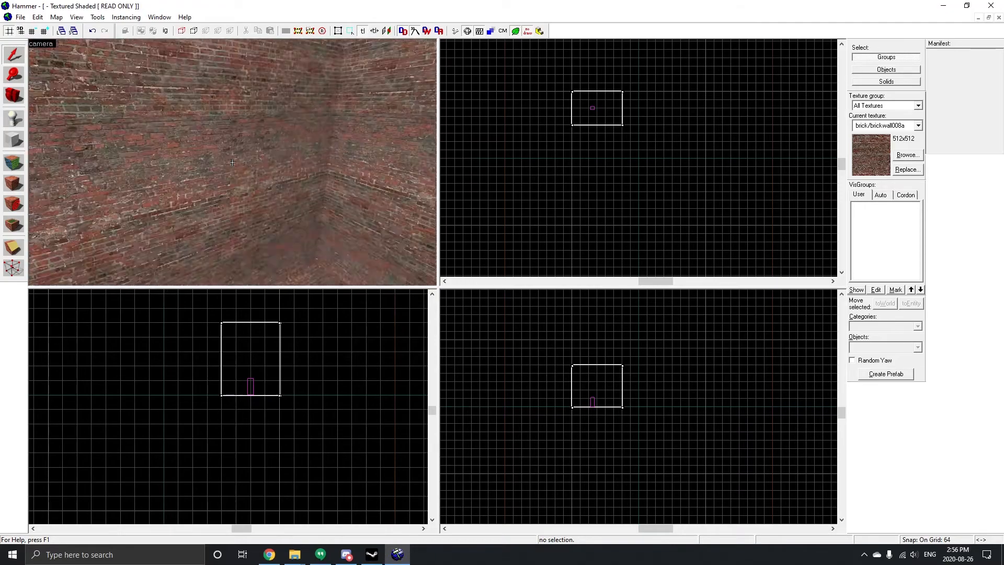
pyautogui.press('z')
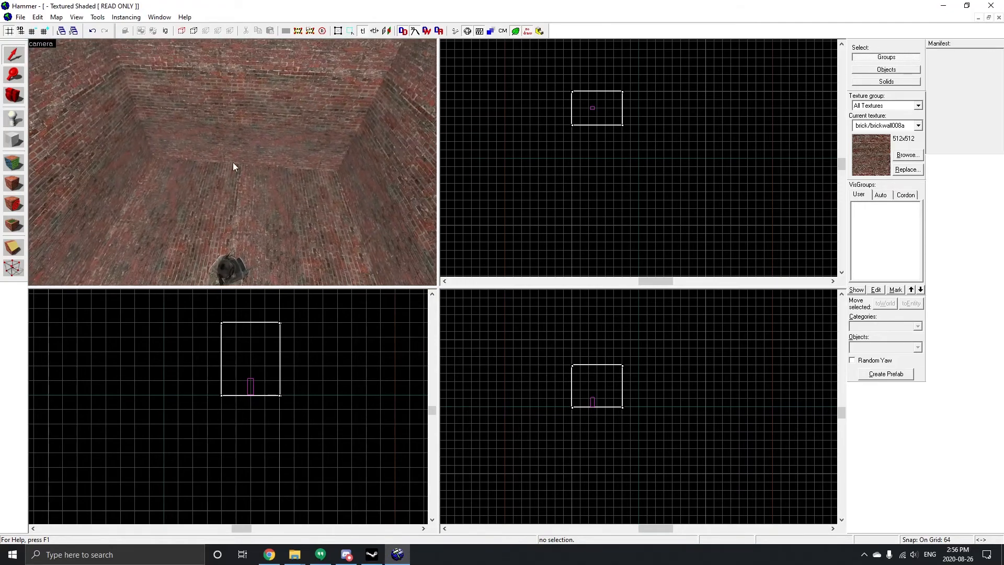
pyautogui.click(18, 125)
pyautogui.click(184, 210)
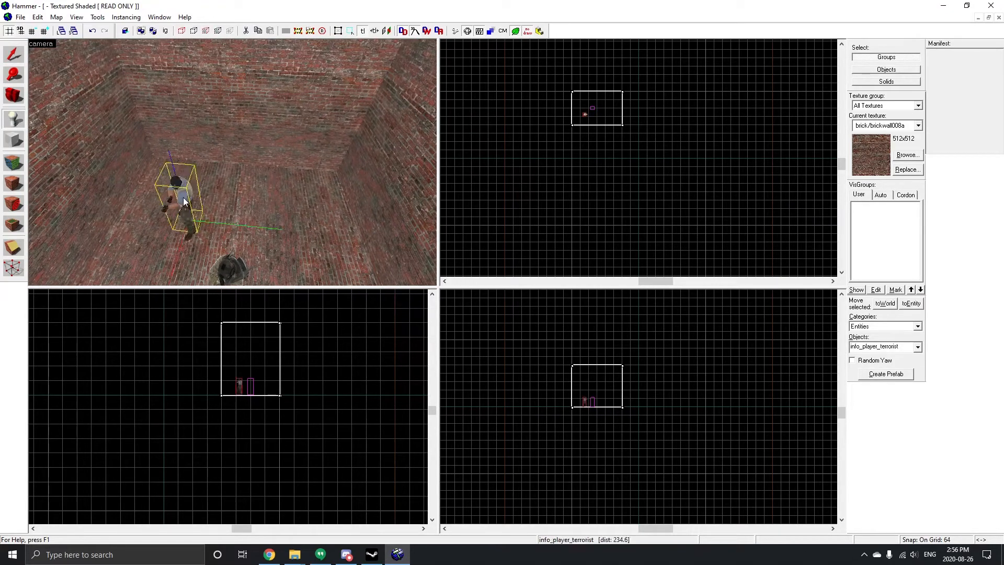
# Step: Convert the placed spawn entity into a light entity by changing its class to light
pyautogui.click(13, 54)
pyautogui.doubleClick(177, 183)
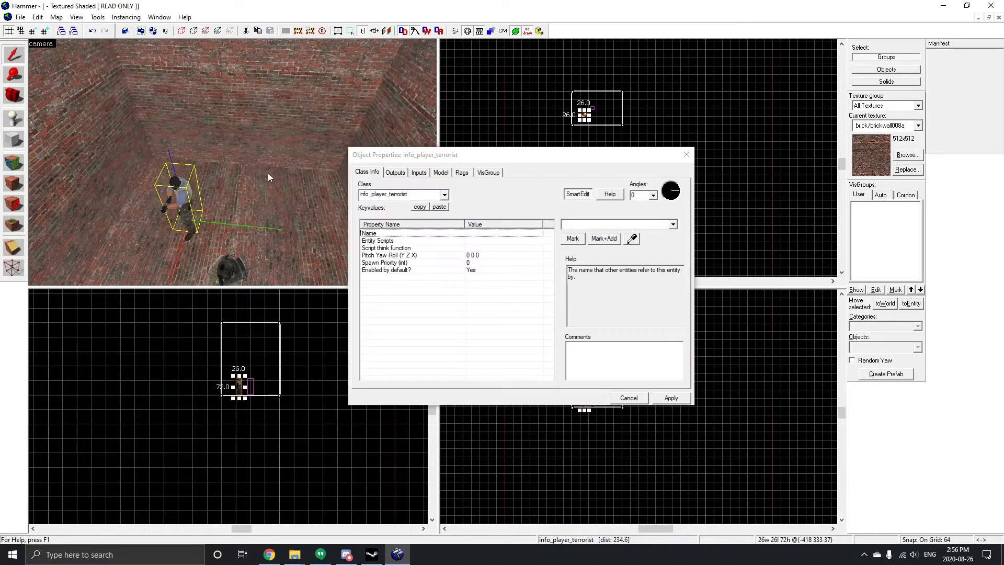
pyautogui.write('l')
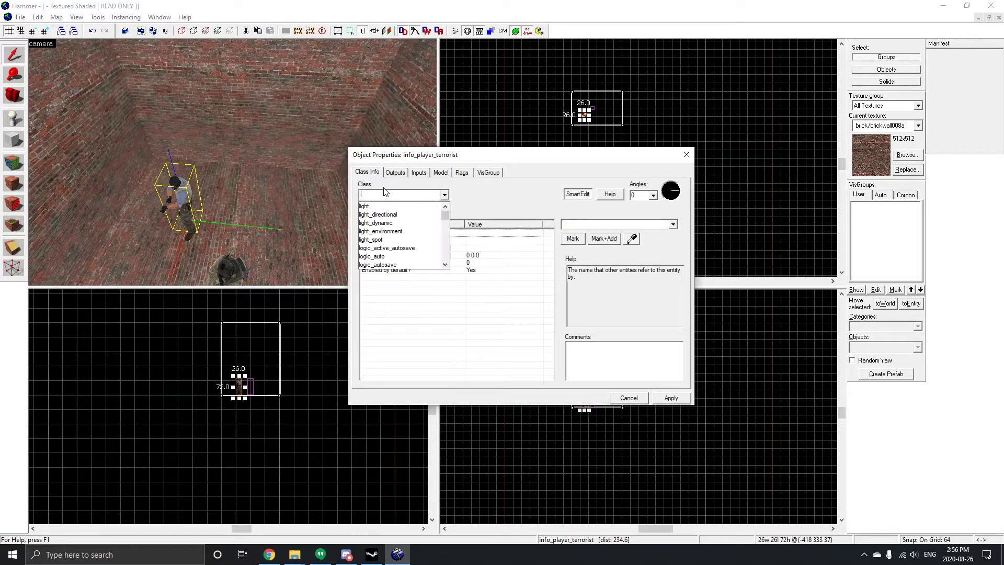
pyautogui.write('ight')
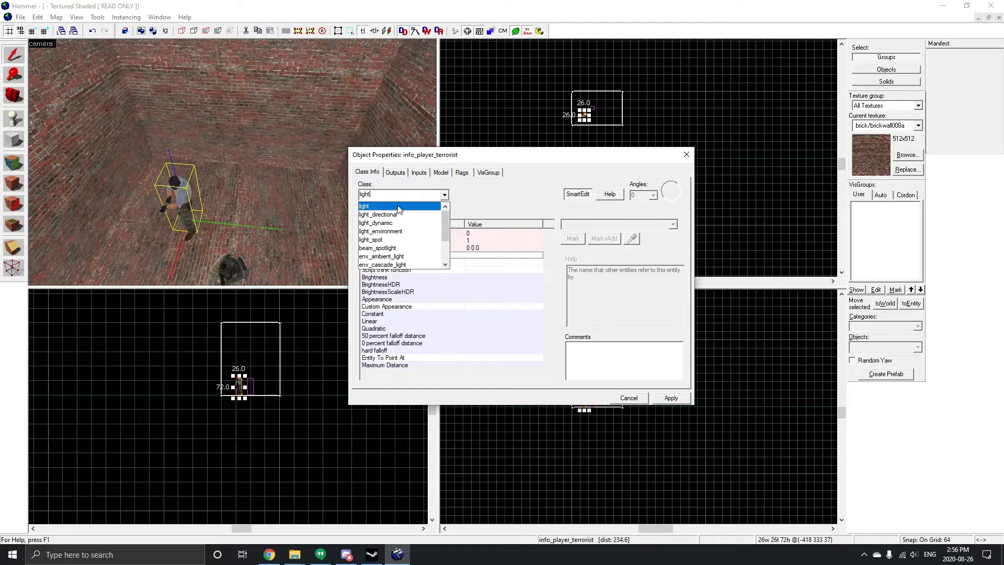
pyautogui.press('Return')
pyautogui.click(674, 399)
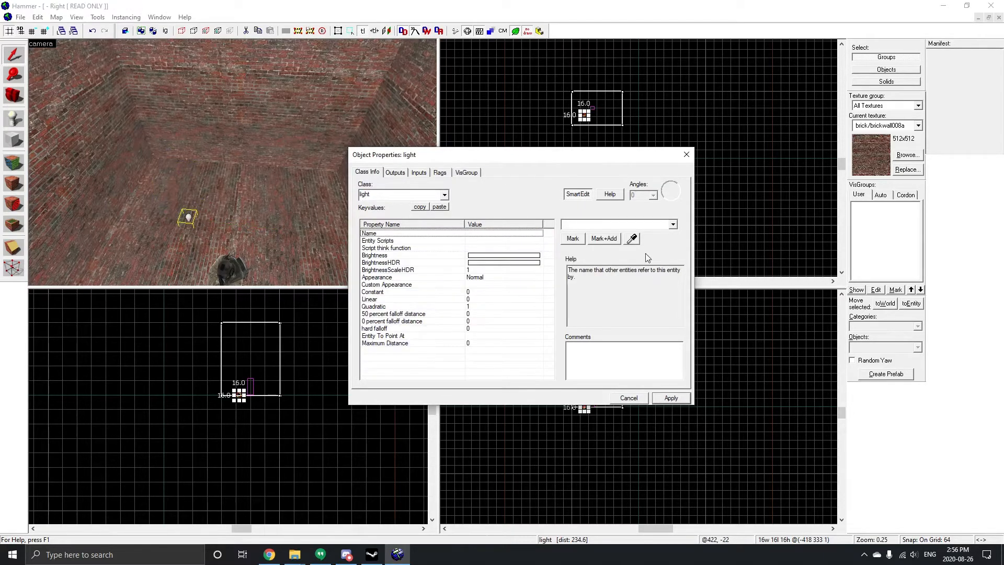
pyautogui.click(687, 155)
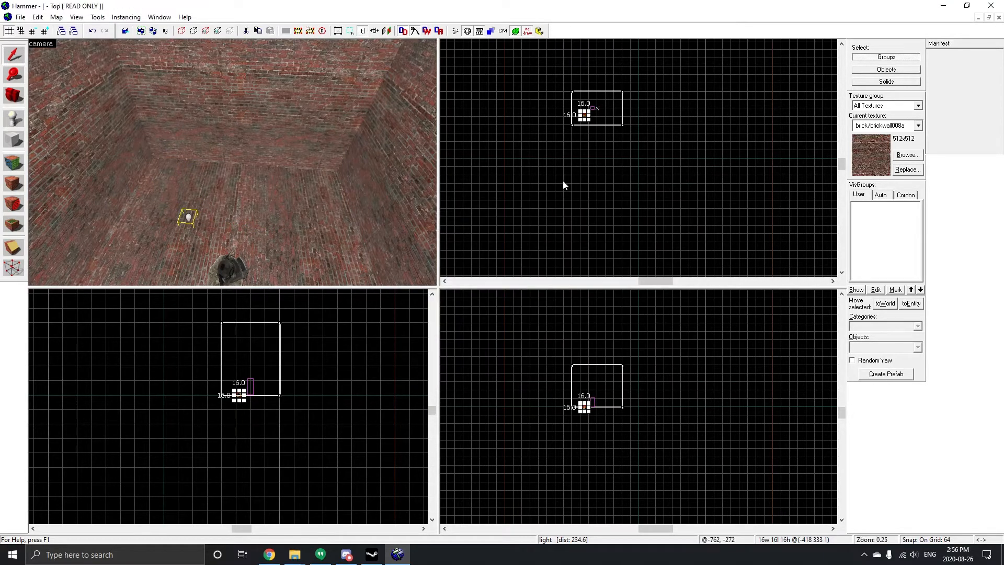
# Step: Move the light entity up to roughly the middle of the room's height
pyautogui.scroll(10, 601, 370)
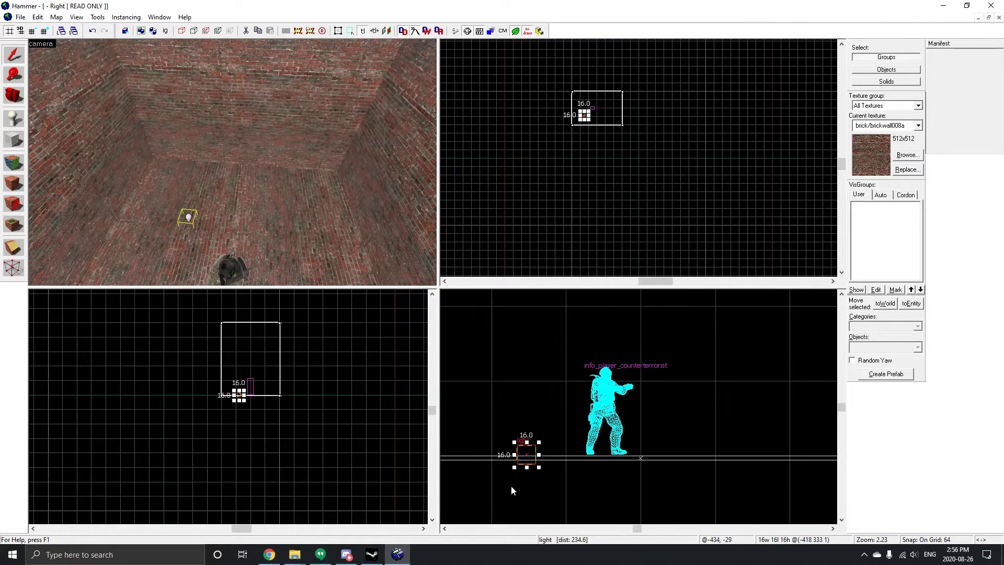
pyautogui.scroll(-6, 540, 455)
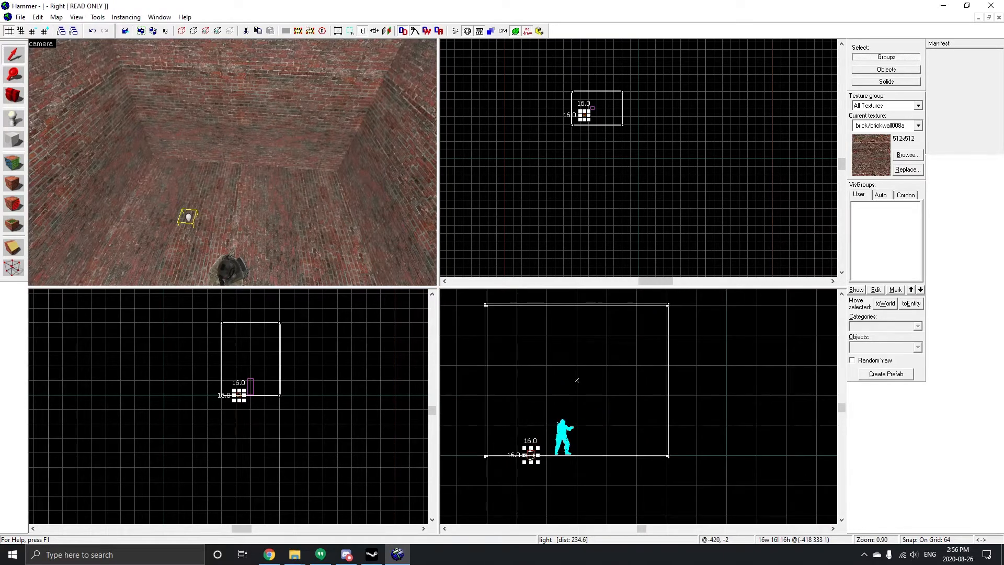
pyautogui.moveTo(531, 456); pyautogui.dragTo(583, 371)
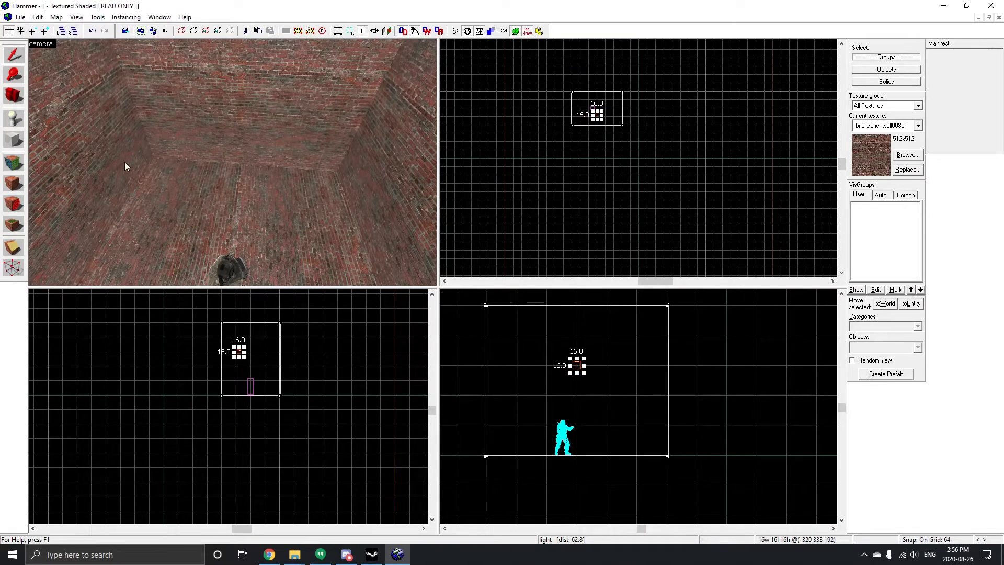
# Step: Fly the 3D camera around the room to examine the light's placement
pyautogui.scroll(-2, 189, 176)
pyautogui.scroll(2, 198, 170)
pyautogui.press('w')
pyautogui.press('s')
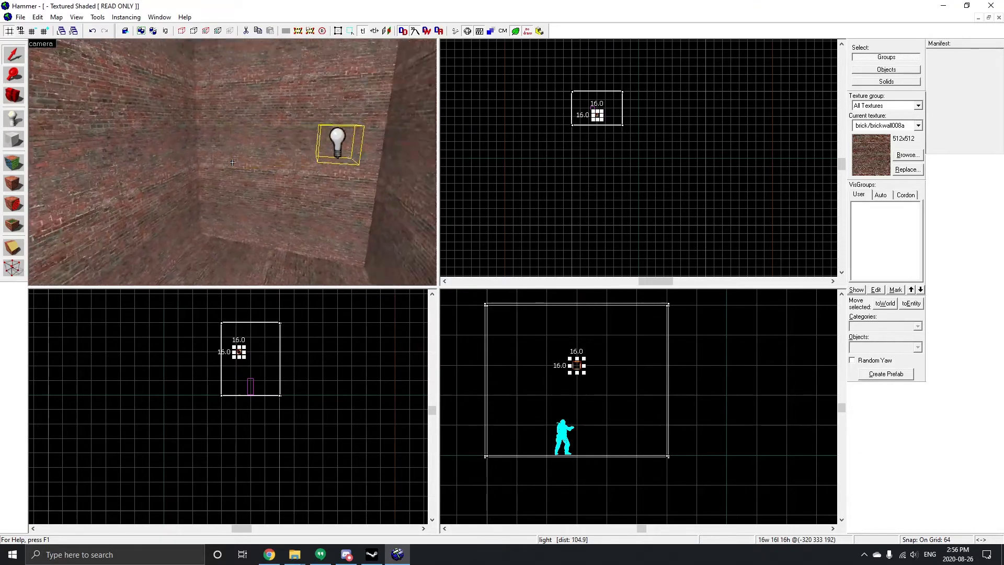
pyautogui.press('s')
pyautogui.press('w')
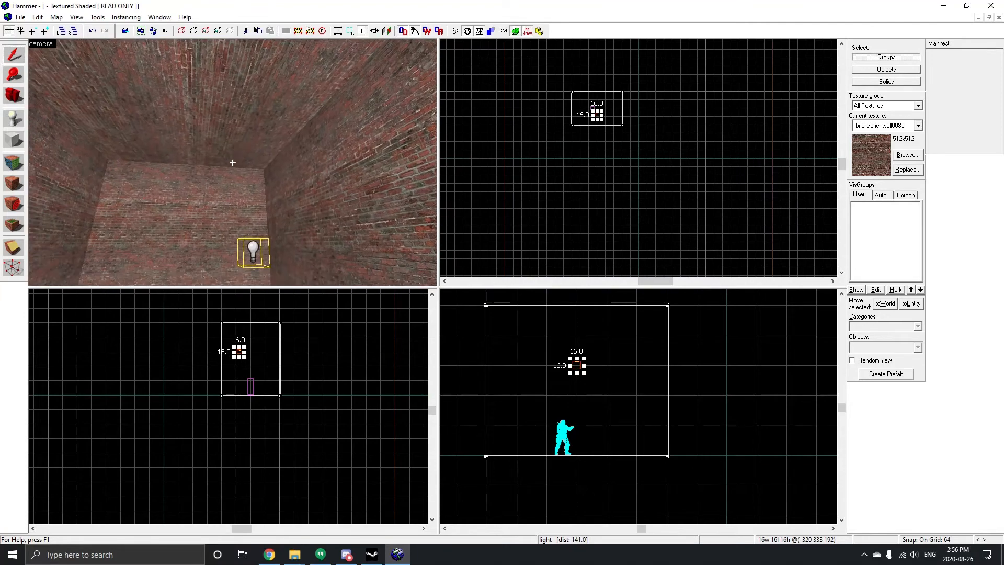
pyautogui.press('s')
pyautogui.press('w')
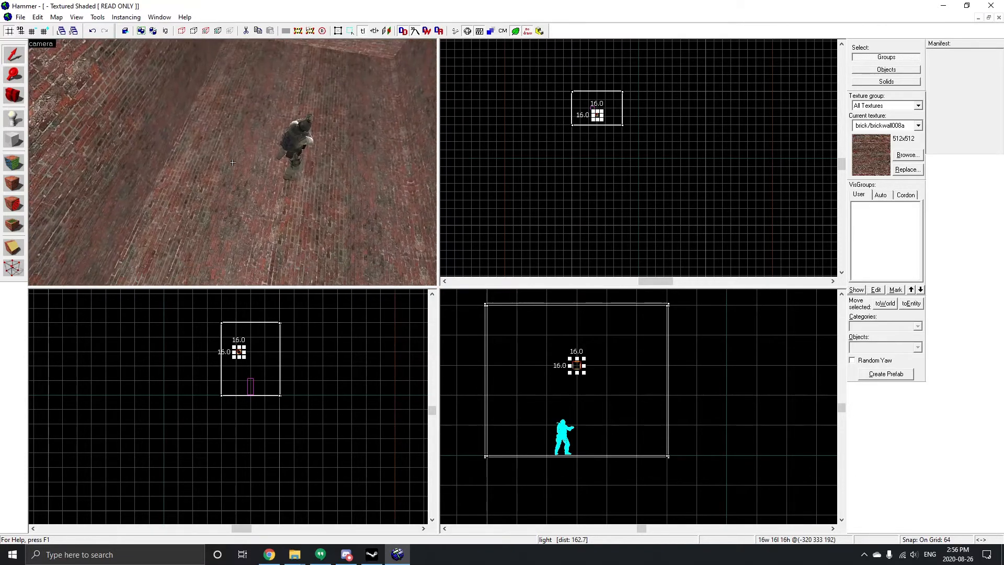
pyautogui.press('w')
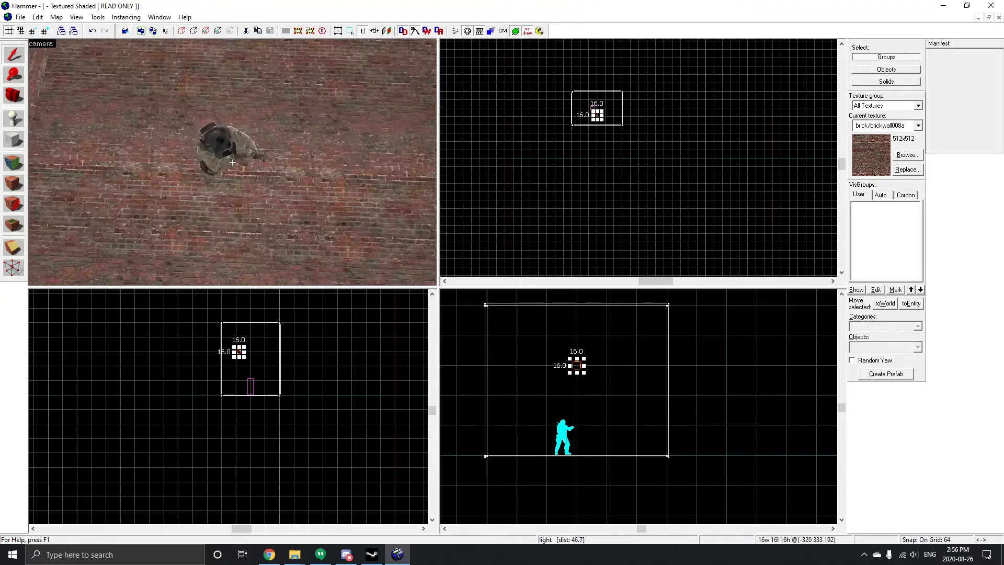
pyautogui.press('s')
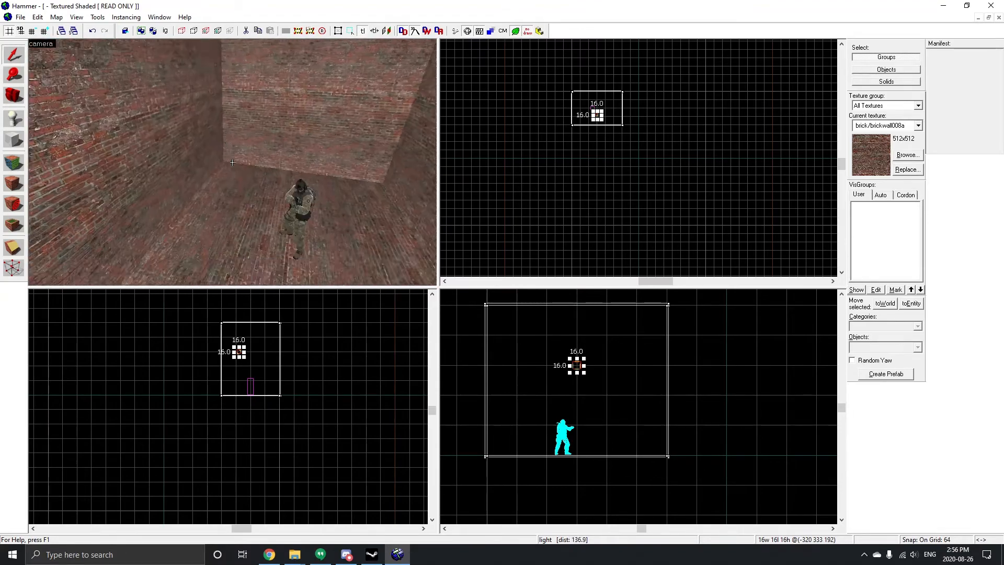
pyautogui.press('z')
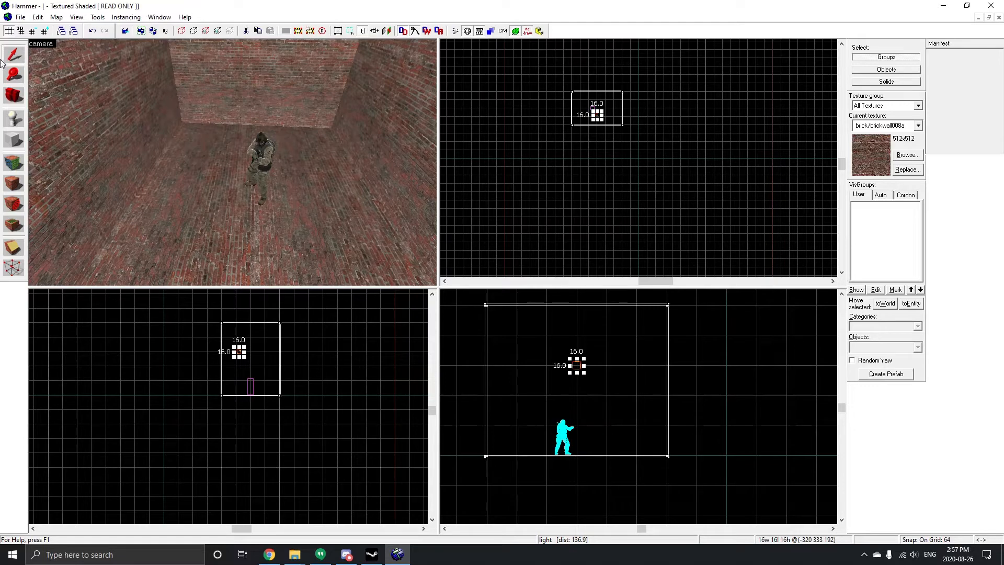
# Step: Place another info_player_terrorist entity on the floor beside the counter-terrorist spawn
pyautogui.click(14, 118)
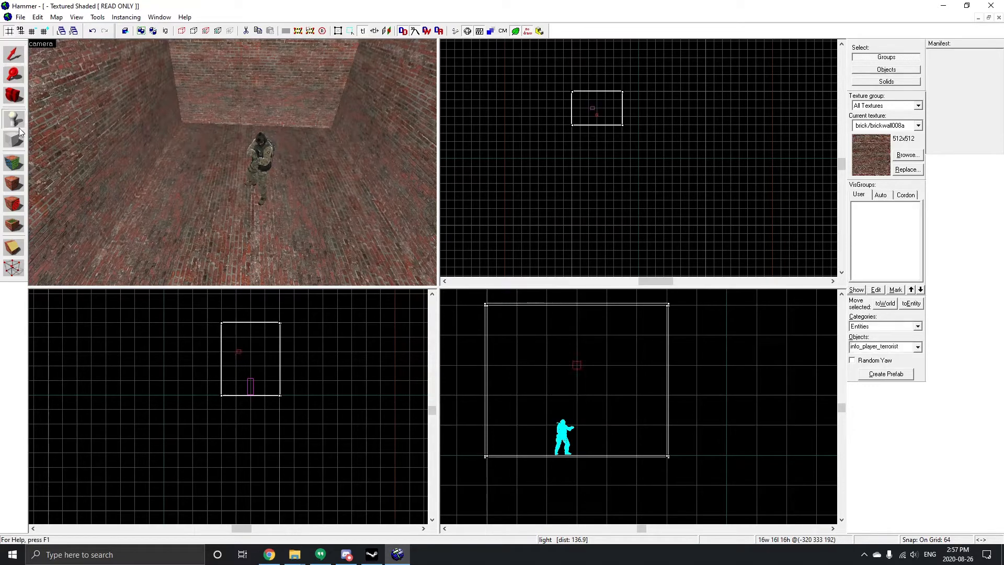
pyautogui.click(169, 203)
pyautogui.scroll(4, 168, 203)
pyautogui.scroll(-3, 121, 158)
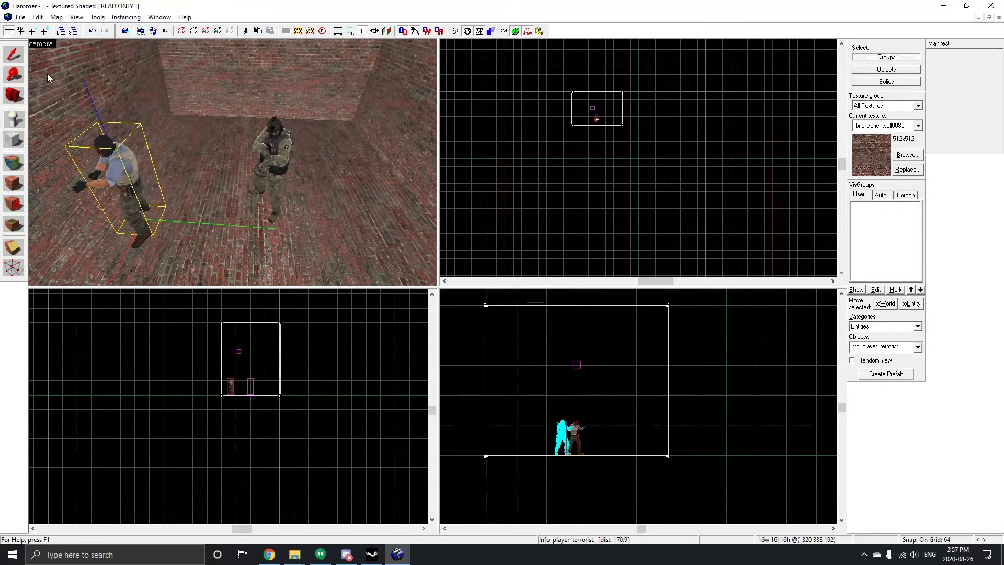
# Step: Change the new entity's class to prop_static and apply it
pyautogui.click(15, 59)
pyautogui.doubleClick(118, 170)
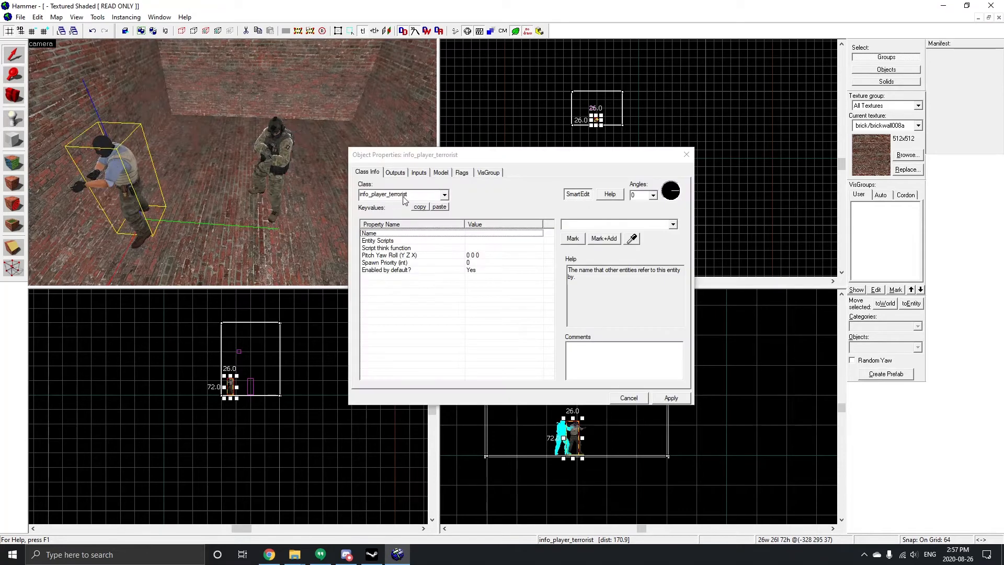
pyautogui.moveTo(410, 197); pyautogui.dragTo(359, 195)
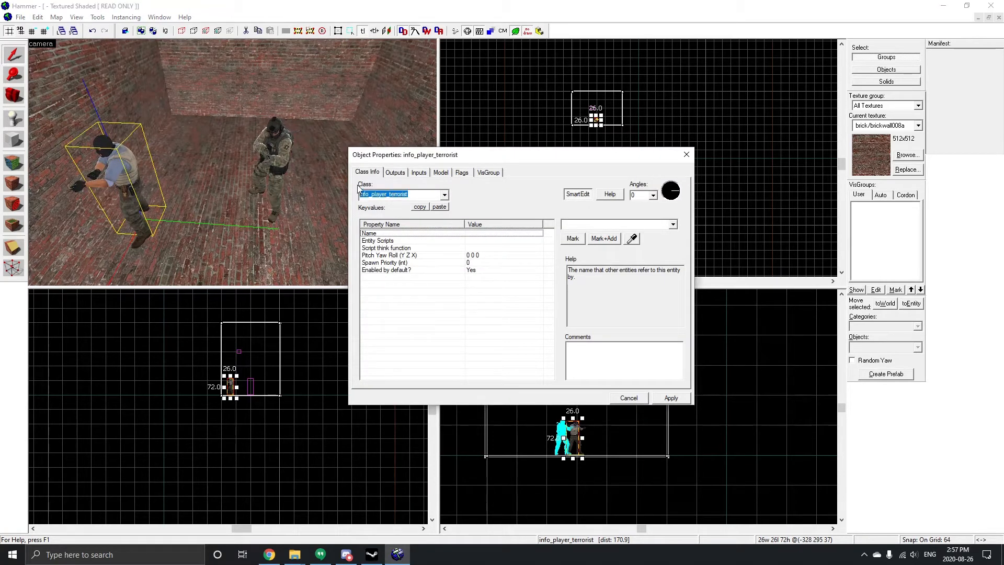
pyautogui.press('BackSpace')
pyautogui.write('prop')
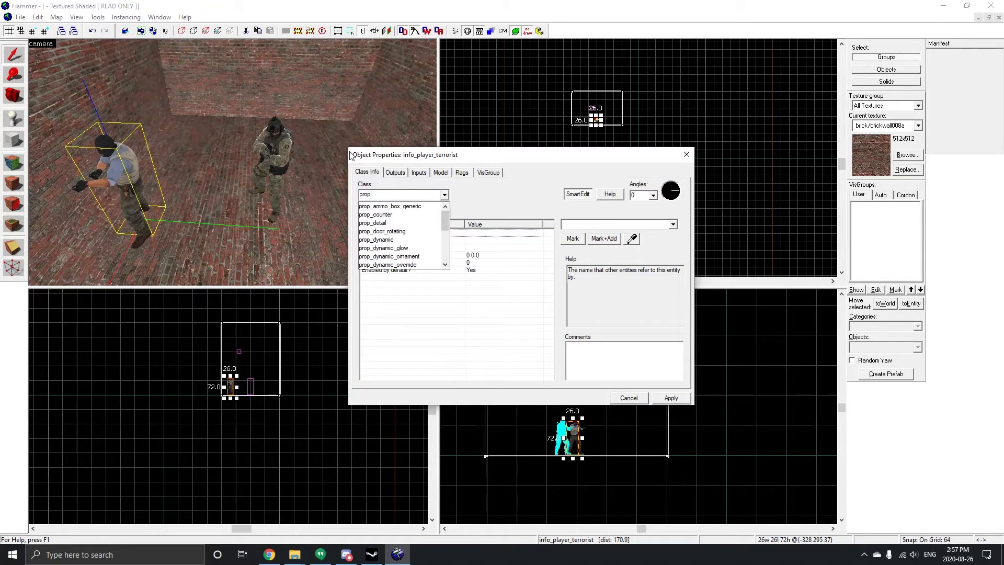
pyautogui.write('_static')
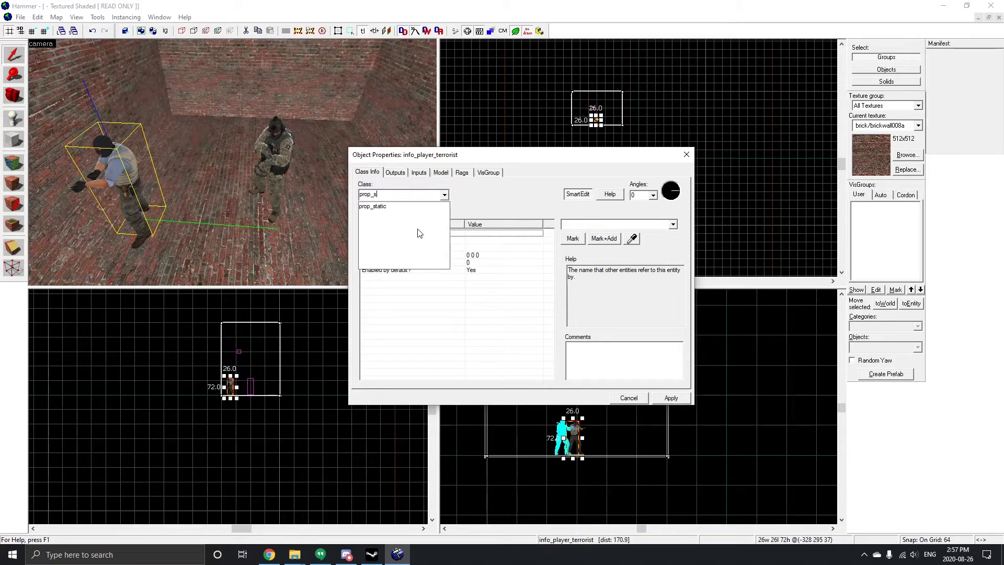
pyautogui.click(419, 208)
pyautogui.click(671, 398)
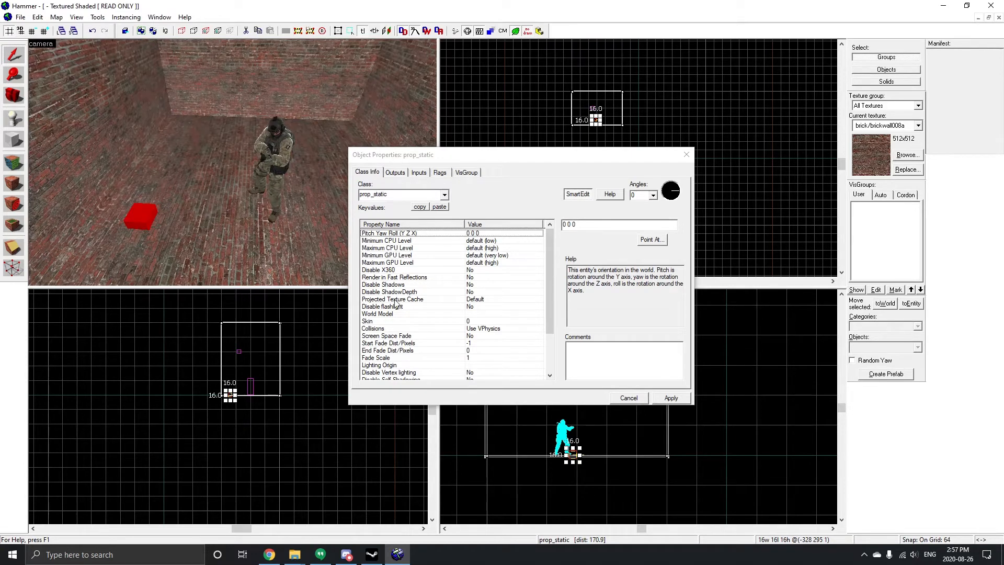
# Step: Open the model browser for the prop's World Model and open the props_furniture folder
pyautogui.click(377, 314)
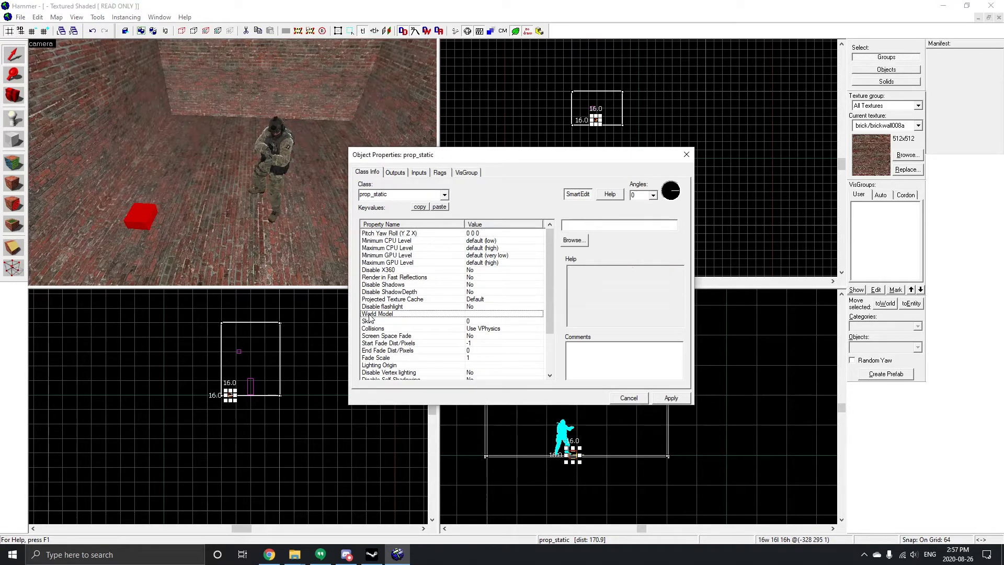
pyautogui.doubleClick(478, 315)
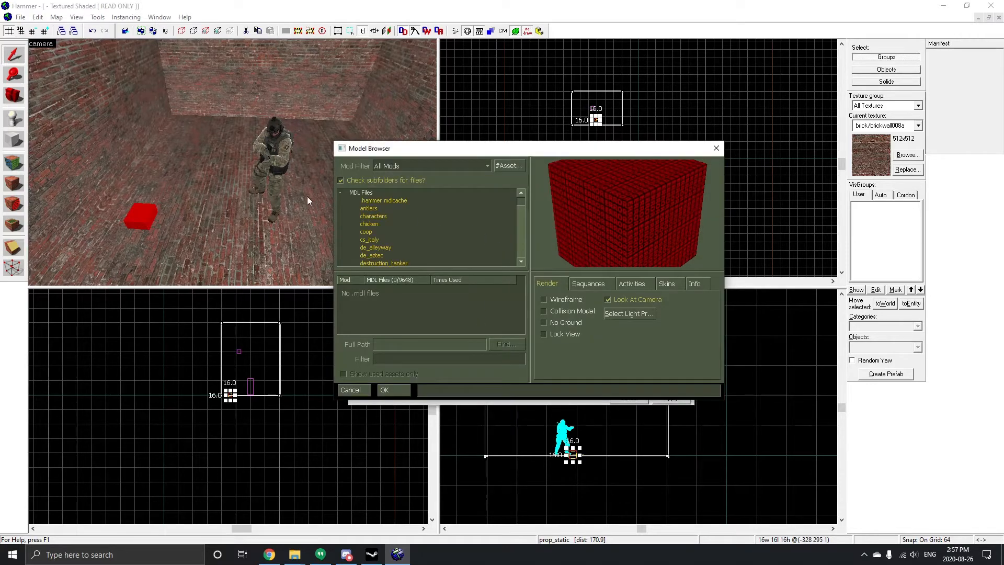
pyautogui.scroll(-10, 425, 216)
pyautogui.scroll(5, 425, 212)
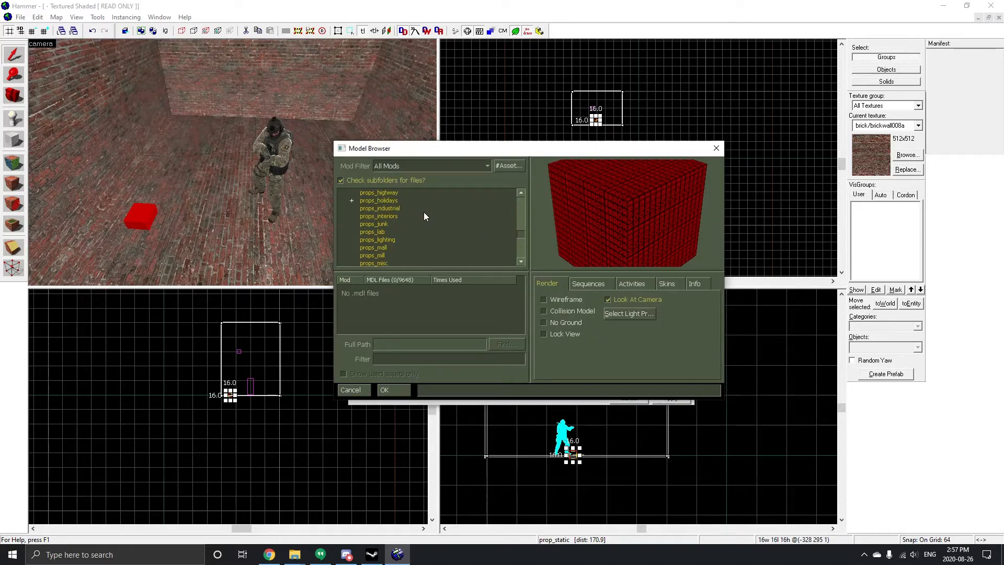
pyautogui.scroll(-2, 395, 230)
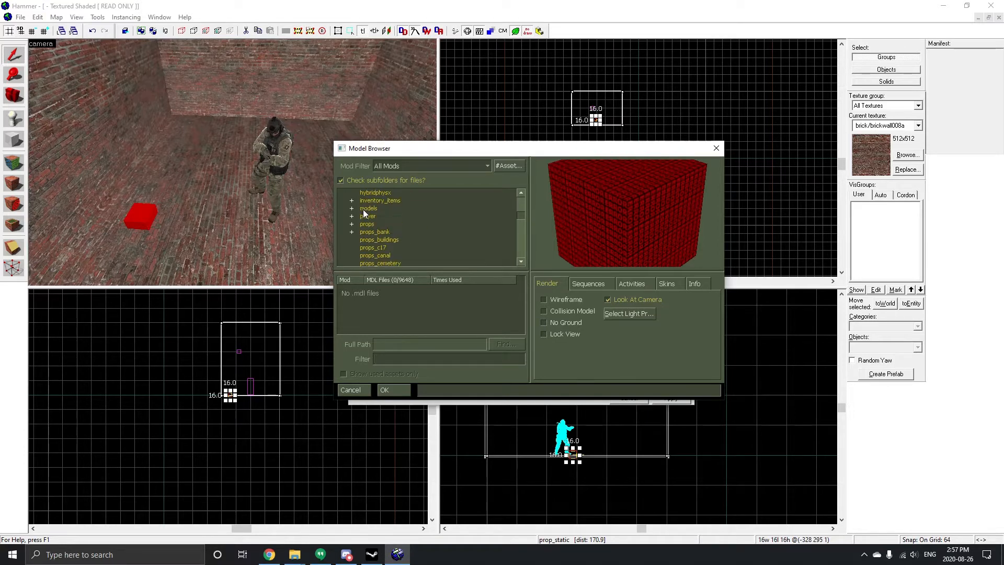
pyautogui.scroll(-1, 397, 252)
pyautogui.scroll(-4, 390, 222)
pyautogui.click(387, 248)
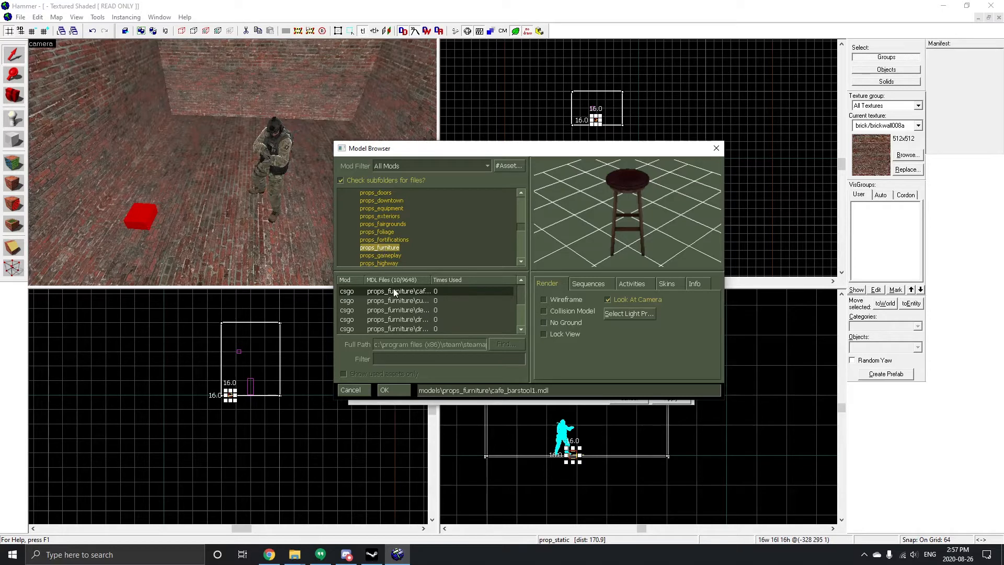
# Step: Preview several models in the props_furniture folder
pyautogui.click(409, 303)
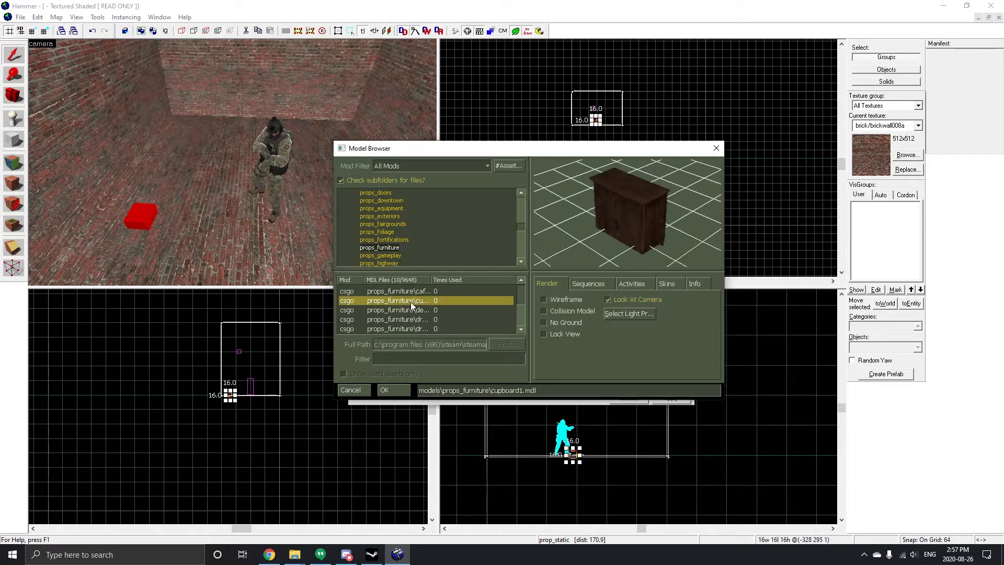
pyautogui.click(413, 312)
pyautogui.scroll(-2, 414, 313)
pyautogui.click(415, 311)
pyautogui.click(426, 294)
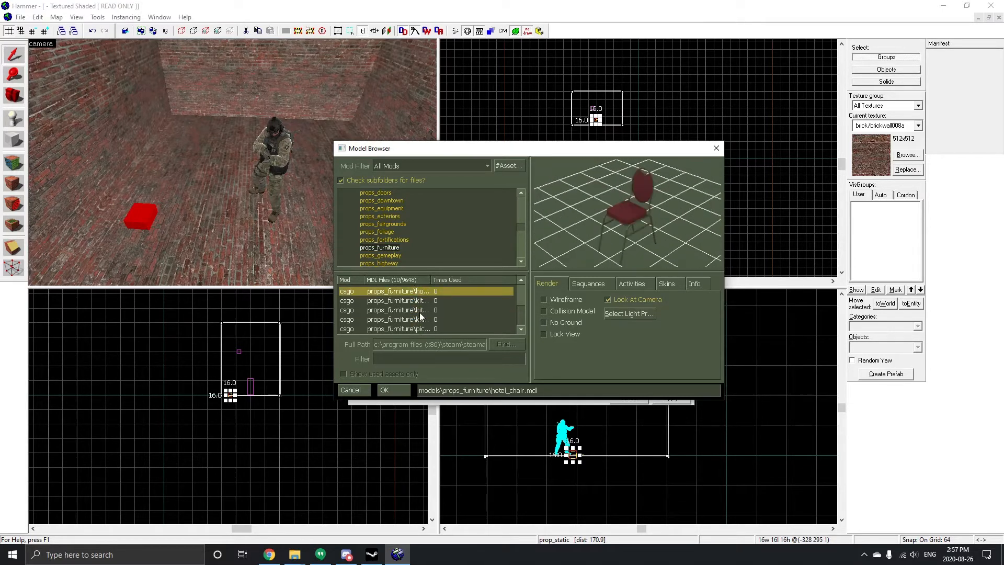
pyautogui.click(419, 311)
# Step: Open the props_office folder and preview its models
pyautogui.scroll(-4, 393, 261)
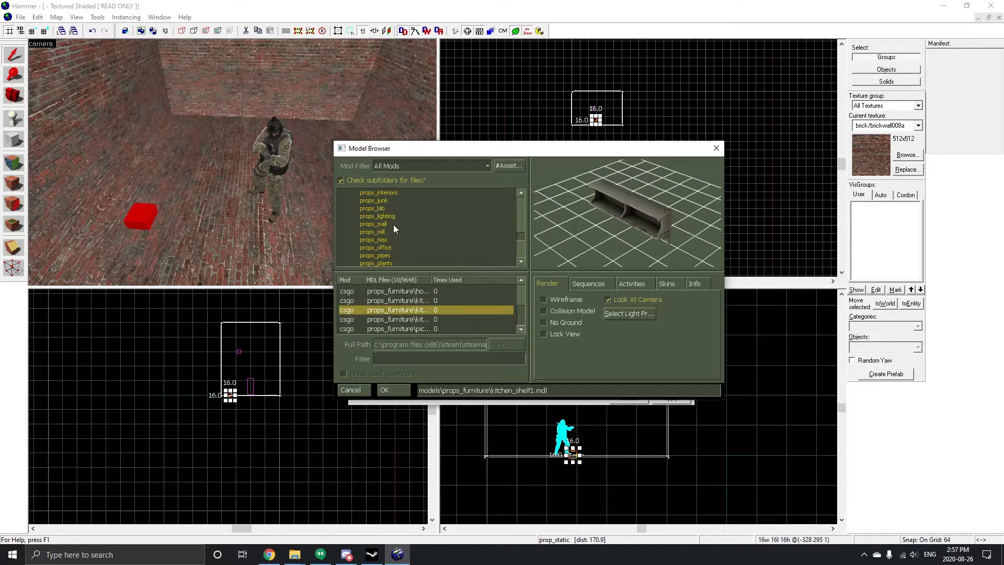
pyautogui.click(381, 247)
pyautogui.click(404, 300)
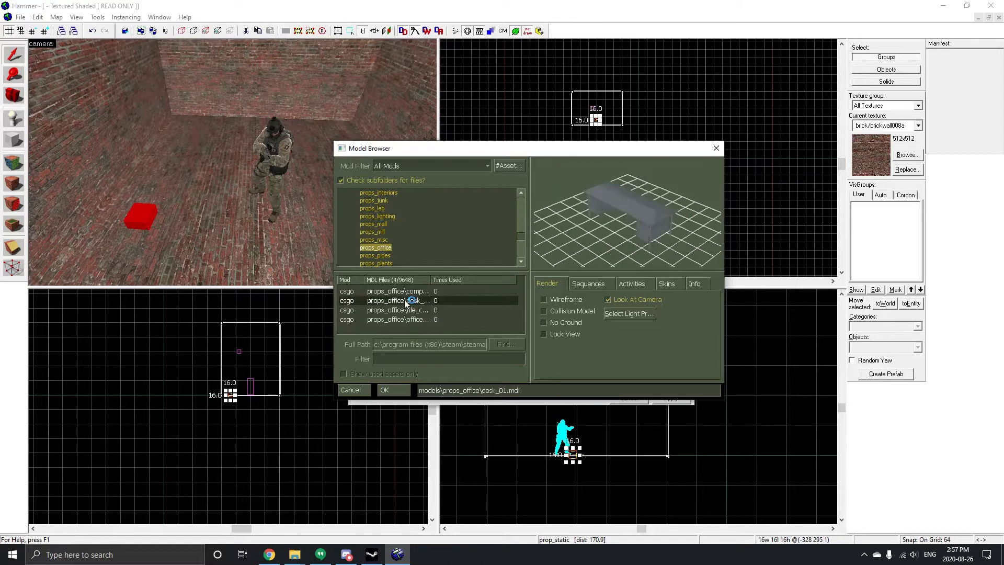
pyautogui.click(405, 291)
pyautogui.click(404, 310)
pyautogui.click(406, 319)
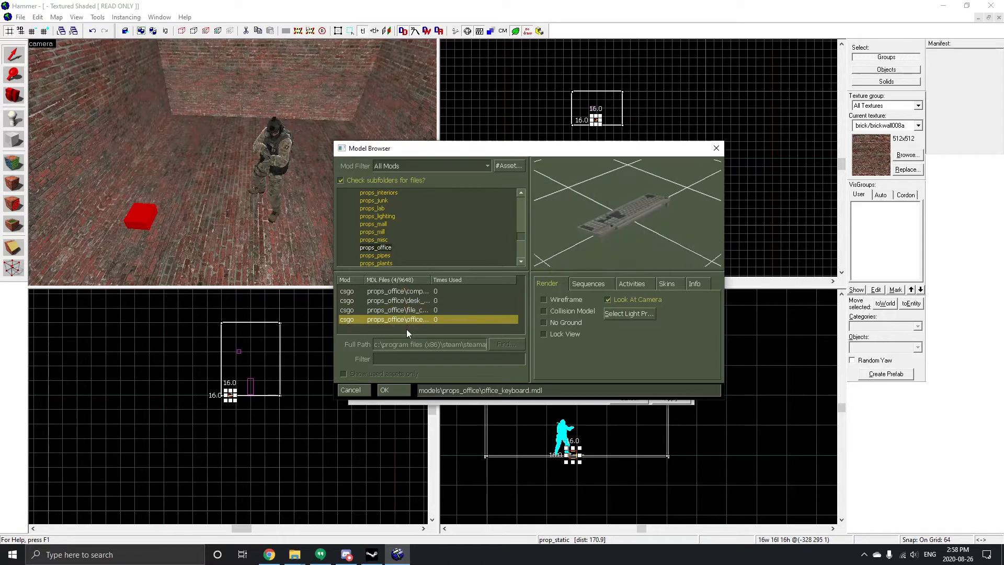
# Step: Open the props_plants folder and preview its models
pyautogui.click(388, 263)
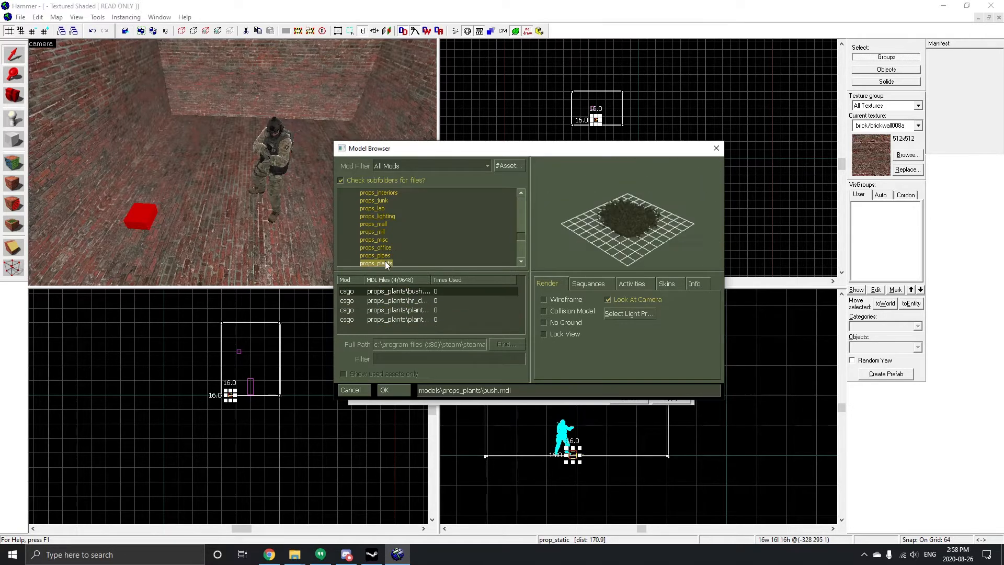
pyautogui.scroll(-1, 394, 252)
pyautogui.click(410, 300)
pyautogui.click(405, 319)
pyautogui.scroll(-2, 392, 243)
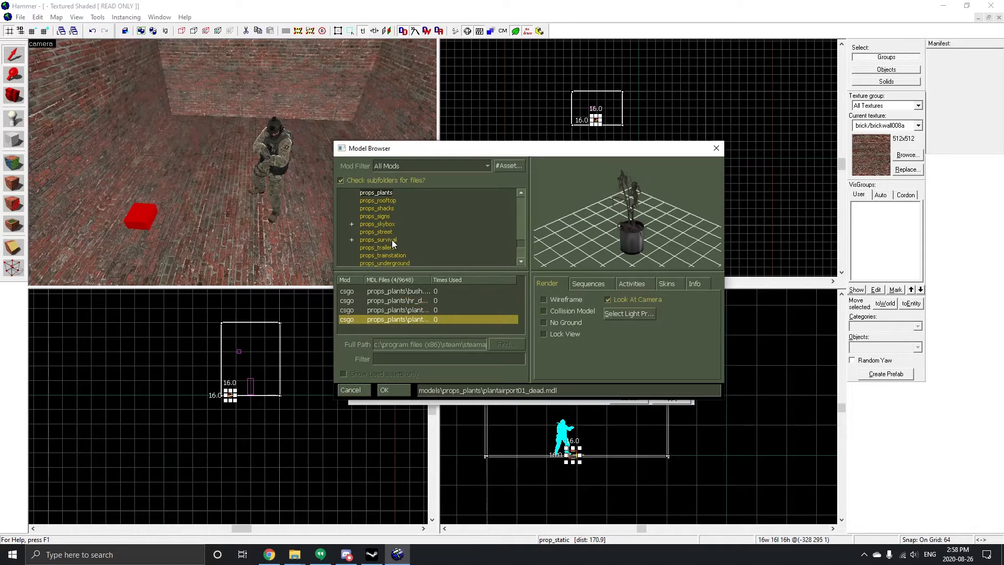
# Step: Preview models in the props_skybox, props_trailers and props_vents folders
pyautogui.scroll(-1, 398, 217)
pyautogui.click(385, 202)
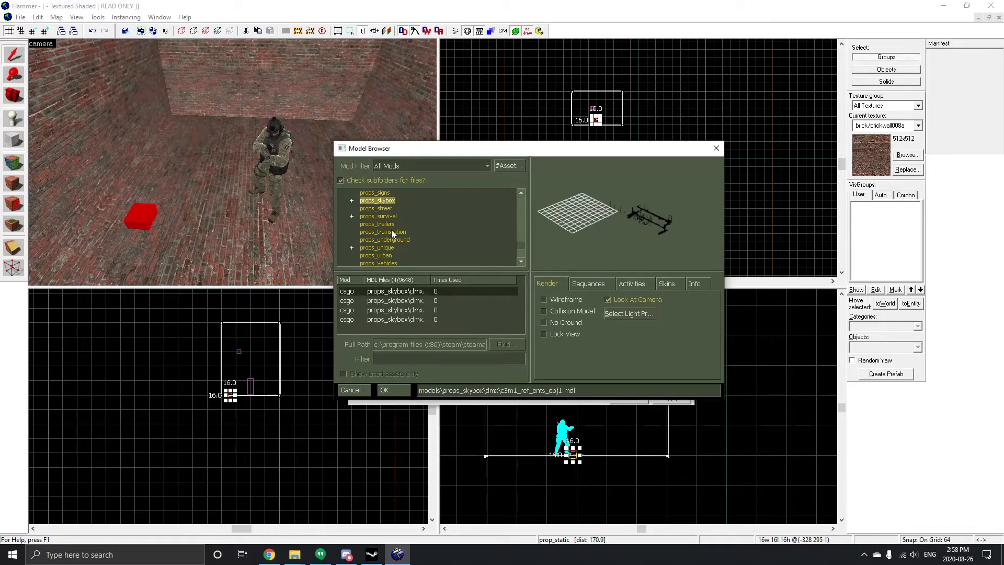
pyautogui.click(385, 224)
pyautogui.scroll(-2, 409, 240)
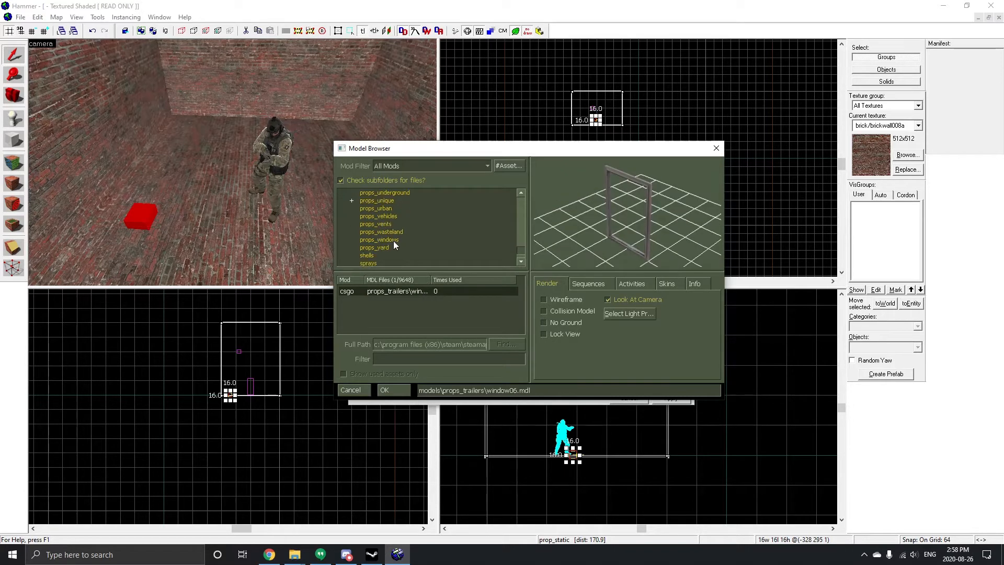
pyautogui.click(391, 232)
pyautogui.click(390, 224)
pyautogui.scroll(-1, 414, 246)
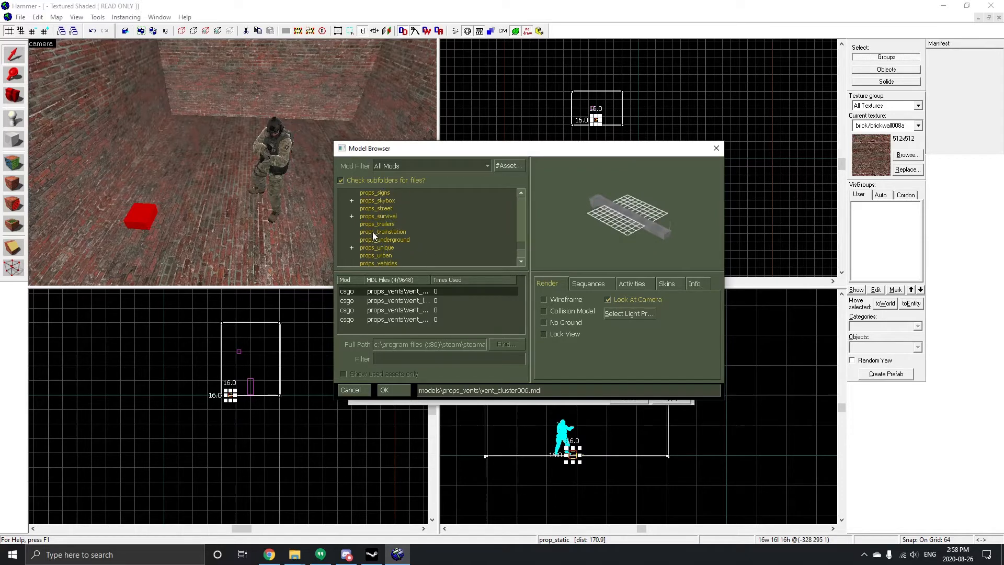
# Step: Preview models in the tools and shells folders
pyautogui.click(371, 262)
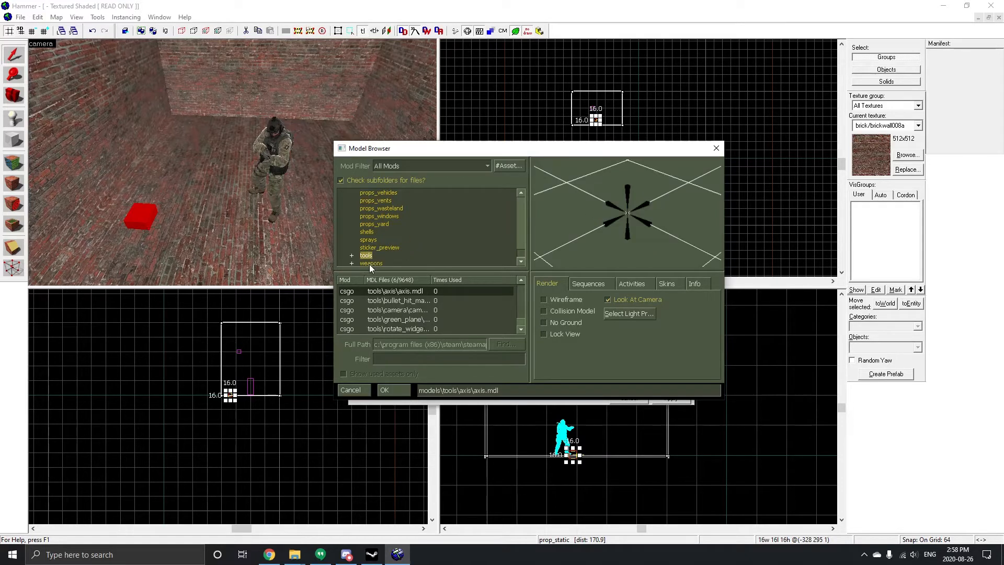
pyautogui.click(375, 240)
pyautogui.click(368, 231)
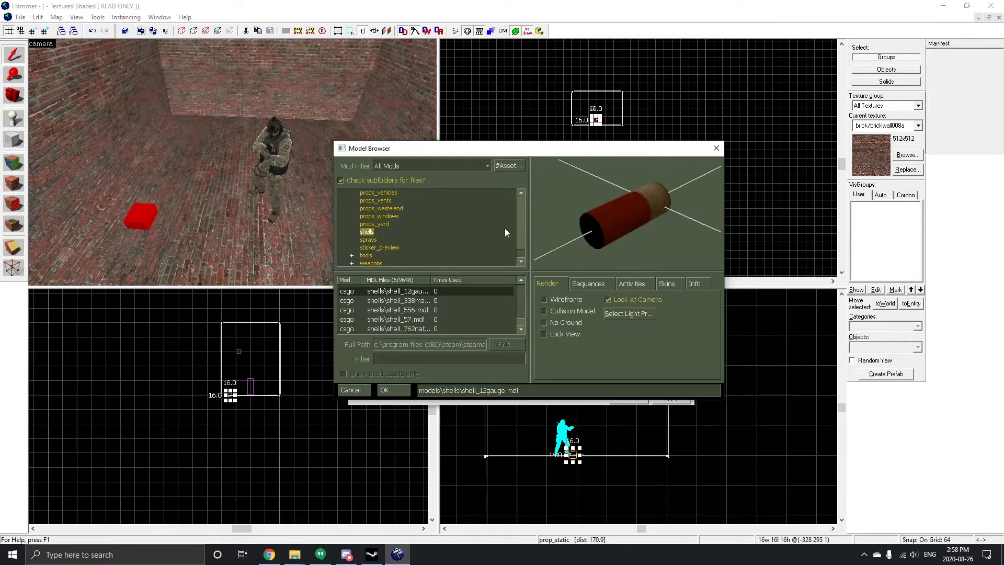
# Step: Set the prop's World Model to props_furniture/cupboard1.mdl and apply the properties
pyautogui.scroll(4, 372, 230)
pyautogui.scroll(2, 391, 203)
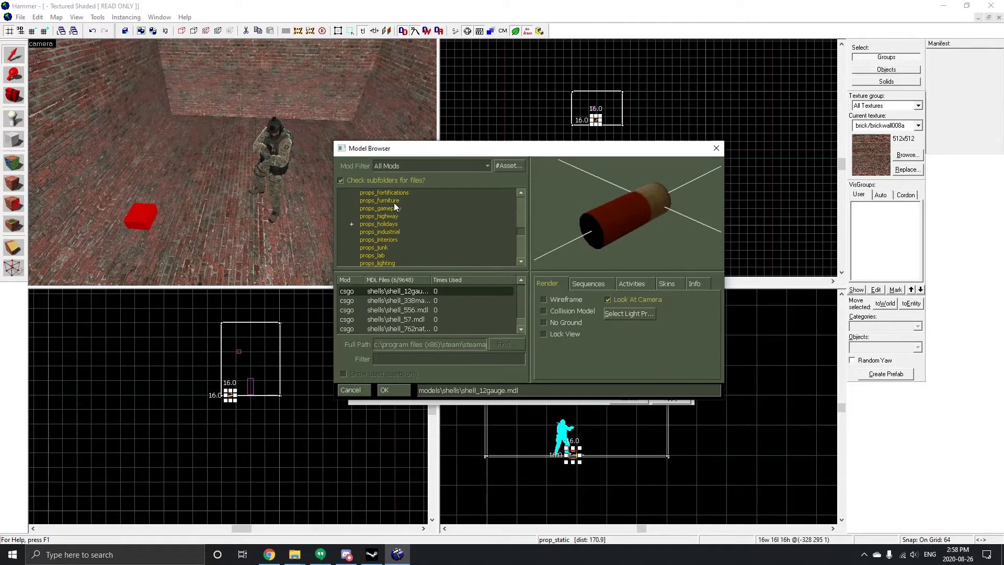
pyautogui.click(394, 202)
pyautogui.doubleClick(390, 302)
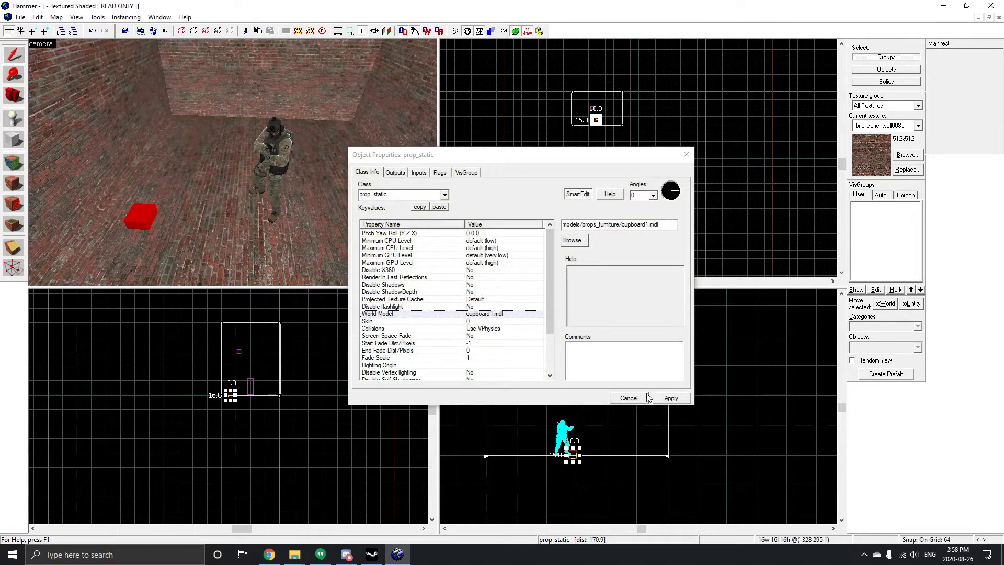
pyautogui.click(671, 397)
pyautogui.click(687, 154)
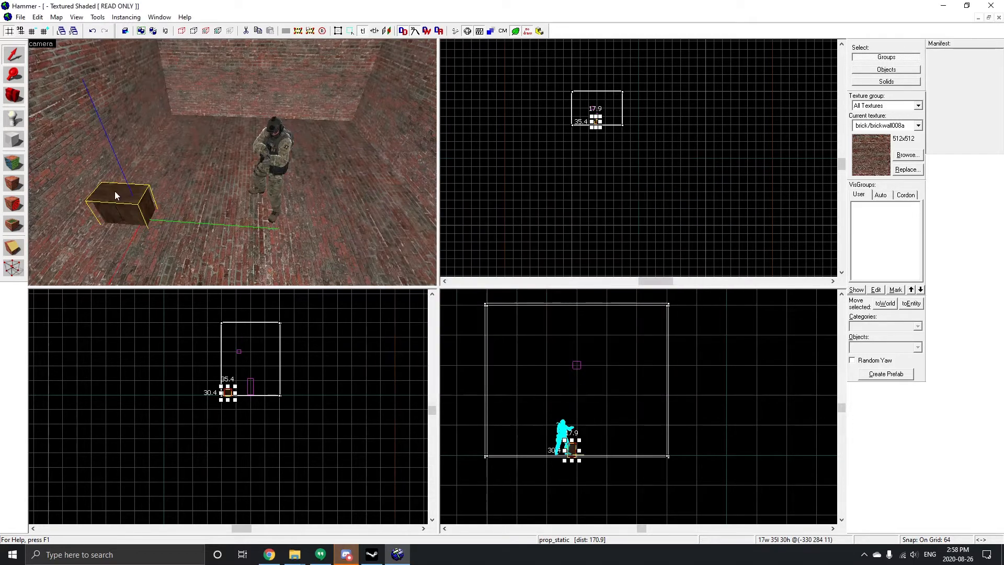
# Step: Lower the grid snap to 4 units
pyautogui.scroll(8, 573, 130)
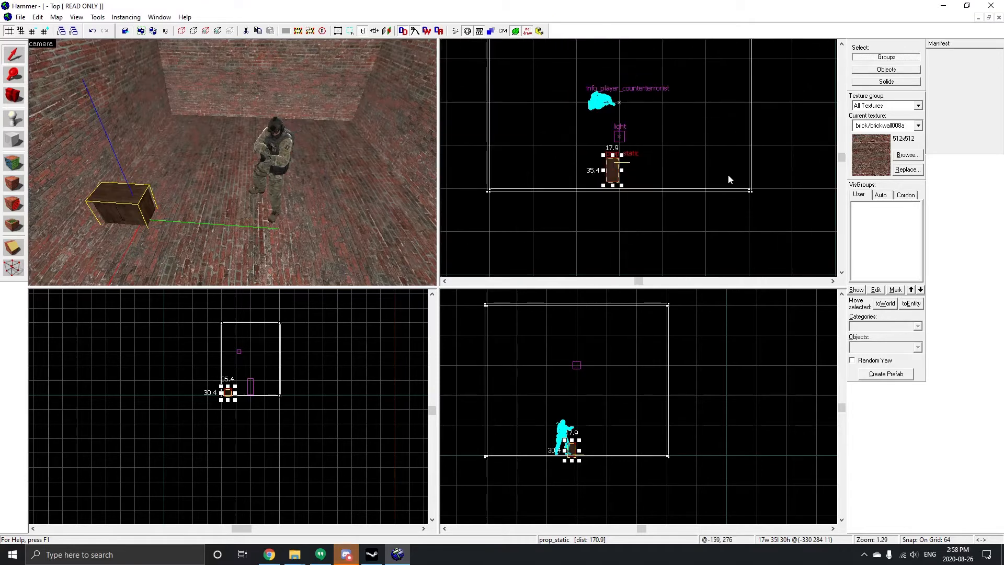
pyautogui.moveTo(488, 164); pyautogui.dragTo(523, 154)
pyautogui.scroll(4, 575, 442)
pyautogui.moveTo(575, 434)
pyautogui.mouseDown()
pyautogui.moveTo(576, 407)
pyautogui.moveTo(575, 439)
pyautogui.mouseUp()
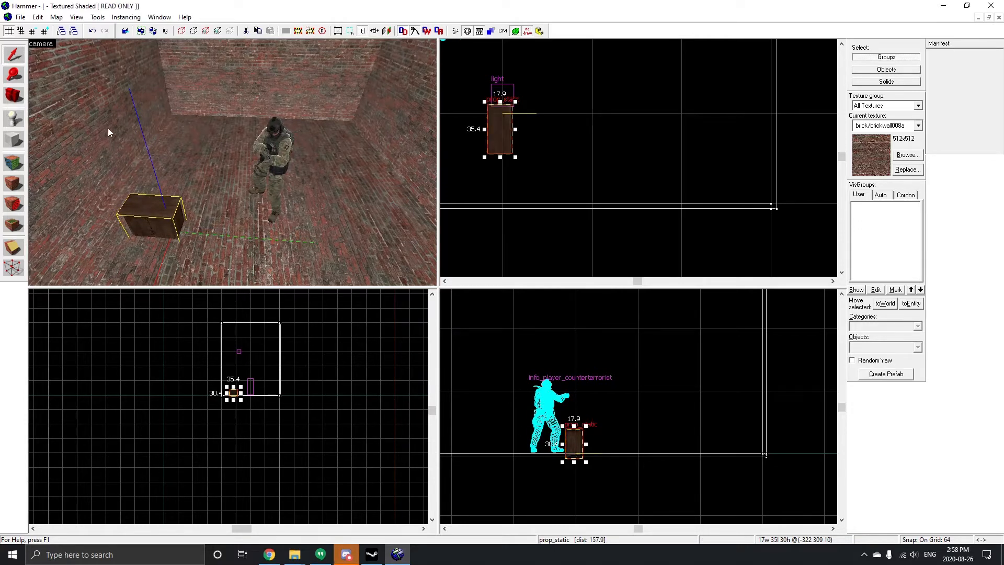
pyautogui.scroll(-3, 618, 186)
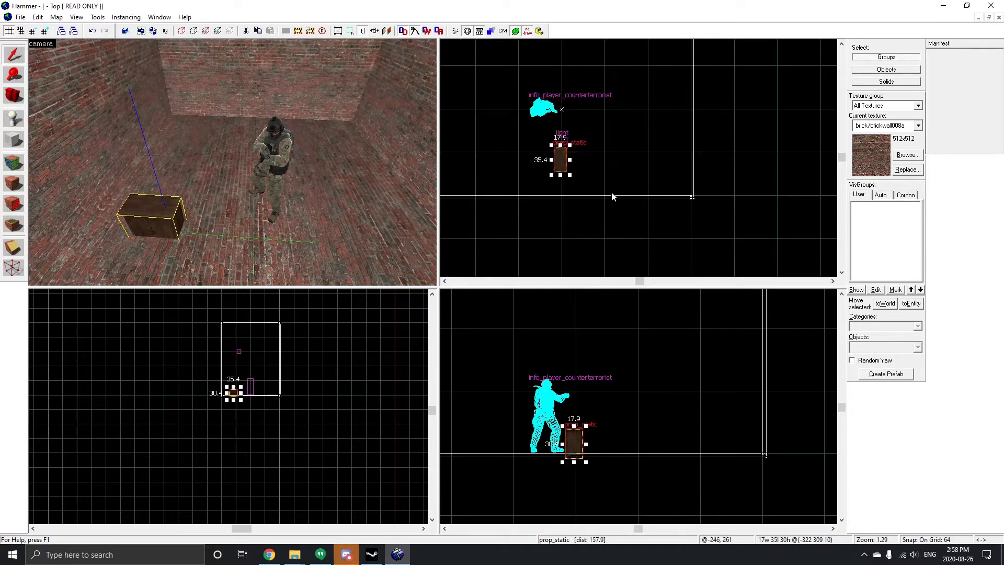
pyautogui.click(31, 32)
pyautogui.click(32, 31)
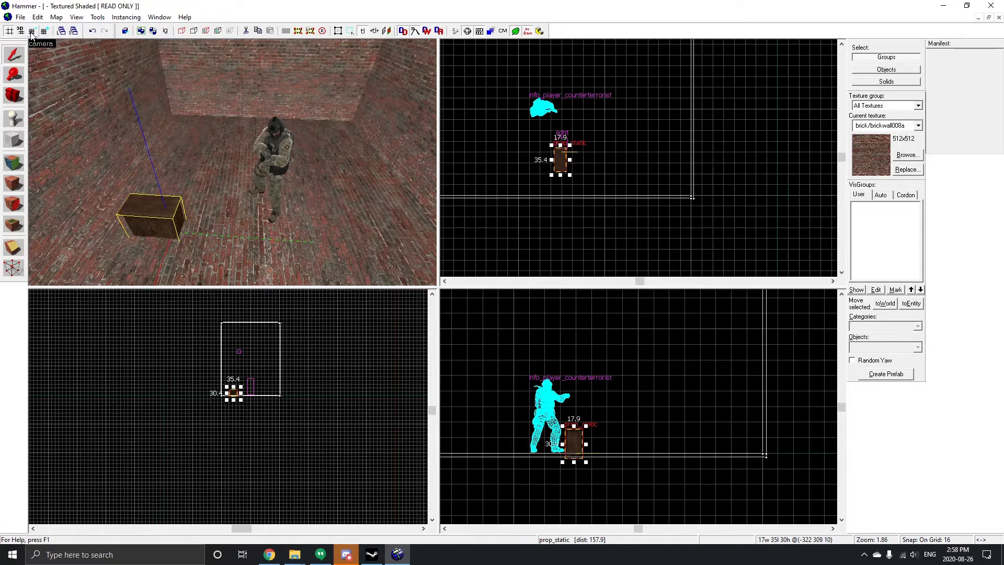
pyautogui.click(31, 31)
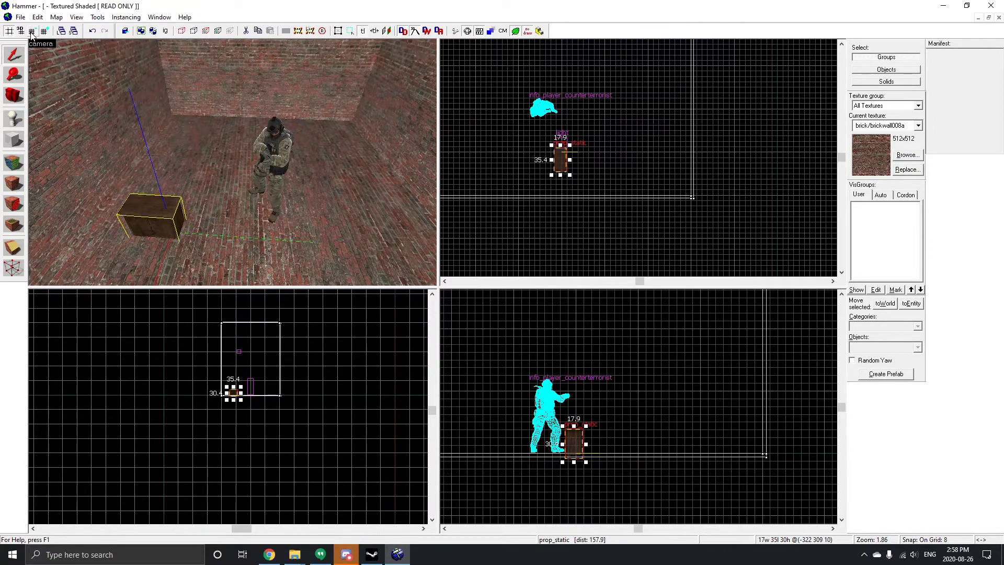
pyautogui.click(31, 32)
# Step: Move the cupboard prop down onto the floor beside the counter-terrorist spawn
pyautogui.scroll(4, 544, 167)
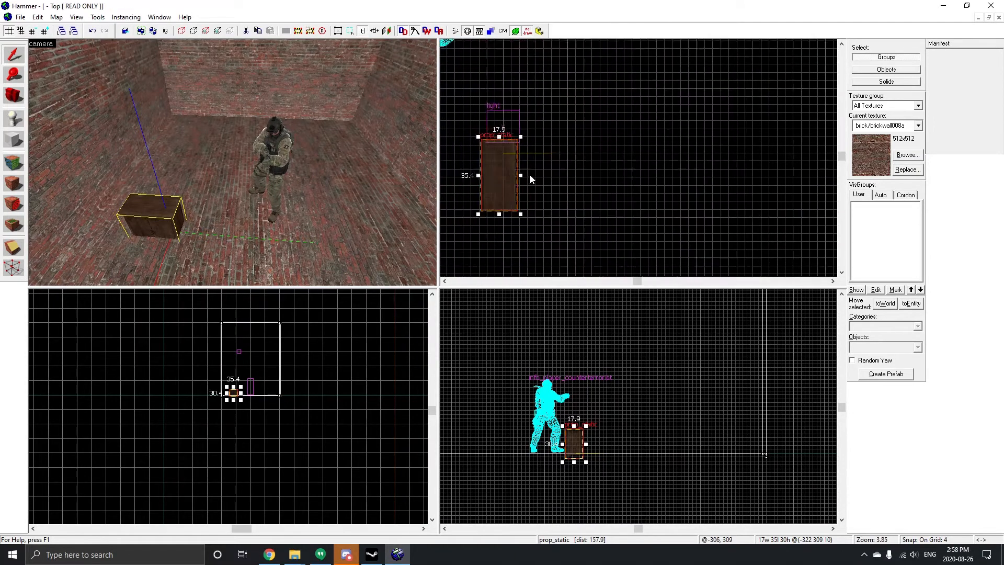
pyautogui.scroll(-3, 531, 179)
pyautogui.moveTo(512, 174)
pyautogui.mouseDown()
pyautogui.moveTo(543, 134)
pyautogui.moveTo(508, 157)
pyautogui.mouseUp()
pyautogui.scroll(4, 633, 468)
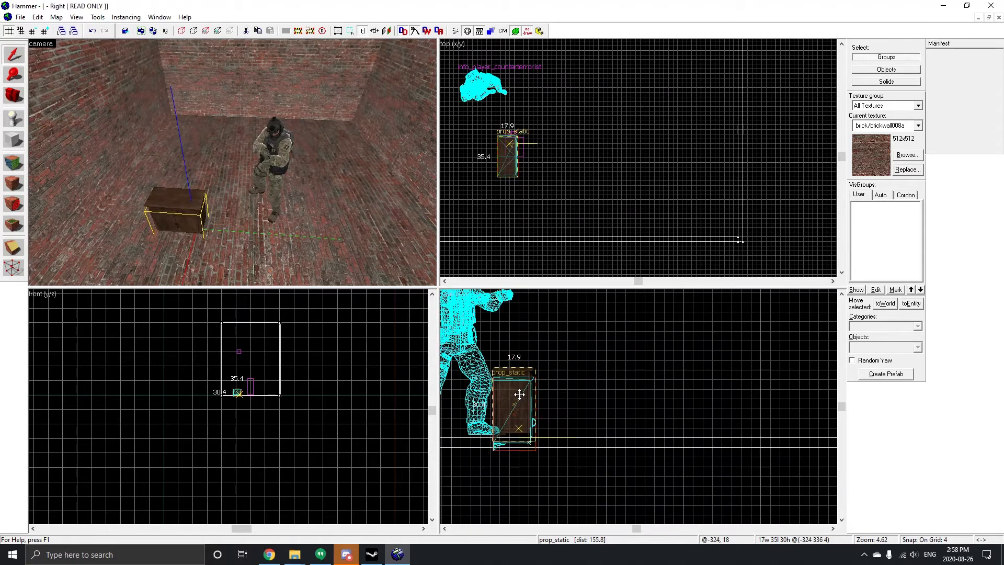
pyautogui.moveTo(519, 395); pyautogui.dragTo(520, 398)
# Step: Inspect the placed cupboard in the 3D camera view
pyautogui.click(583, 225)
pyautogui.scroll(2, 145, 243)
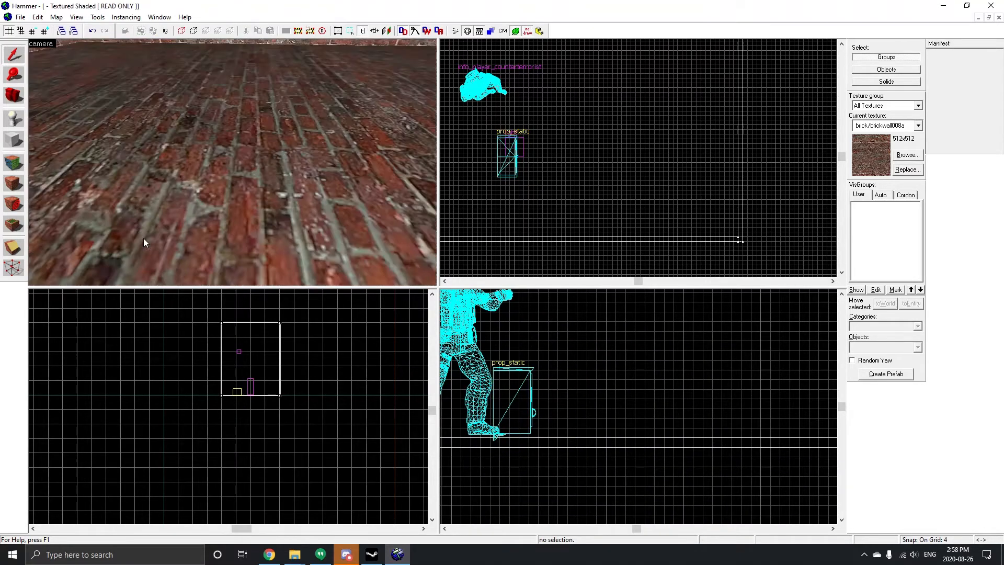
pyautogui.scroll(-2, 144, 237)
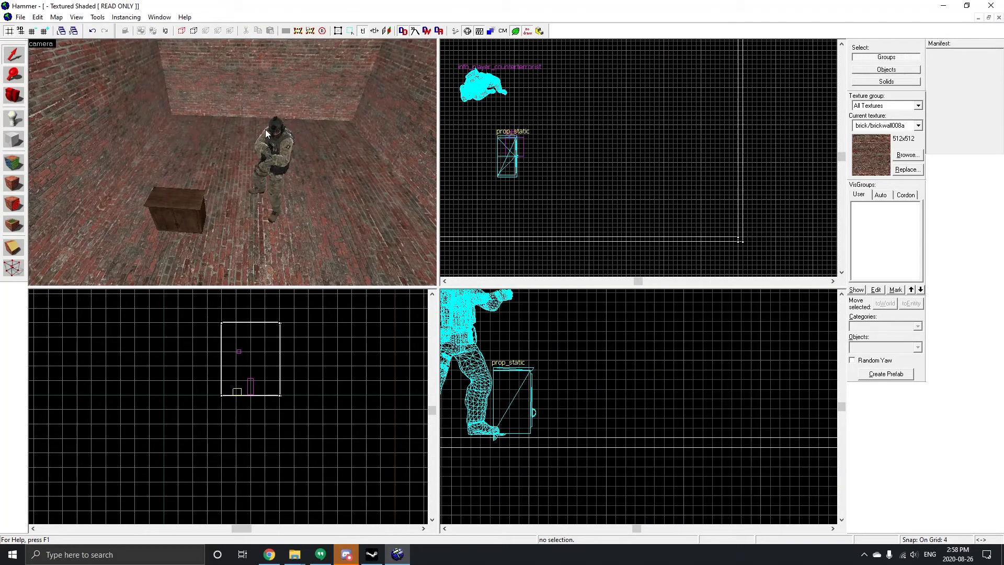
pyautogui.scroll(-3, 265, 130)
pyautogui.click(201, 191)
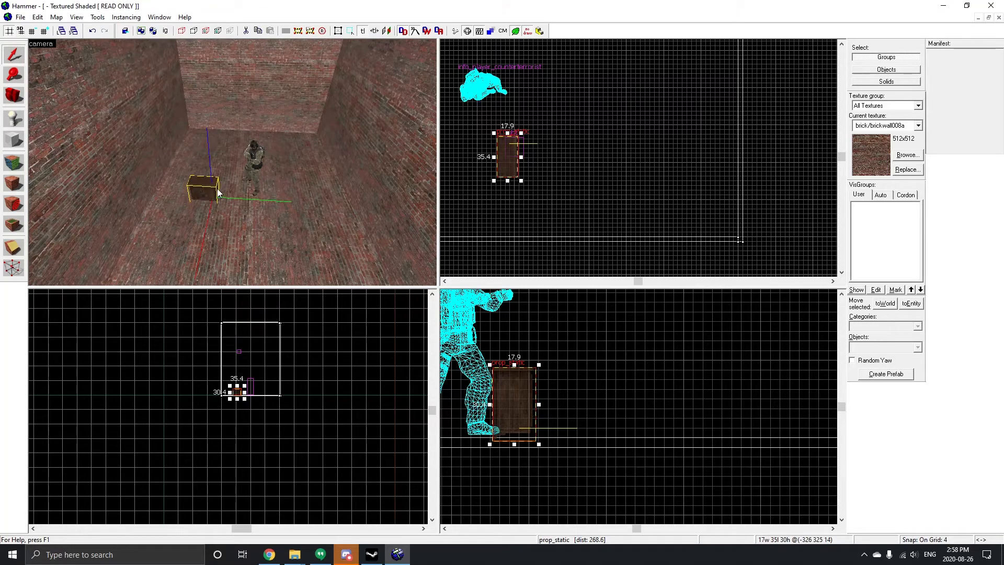
pyautogui.scroll(3, 287, 128)
pyautogui.scroll(-2, 279, 130)
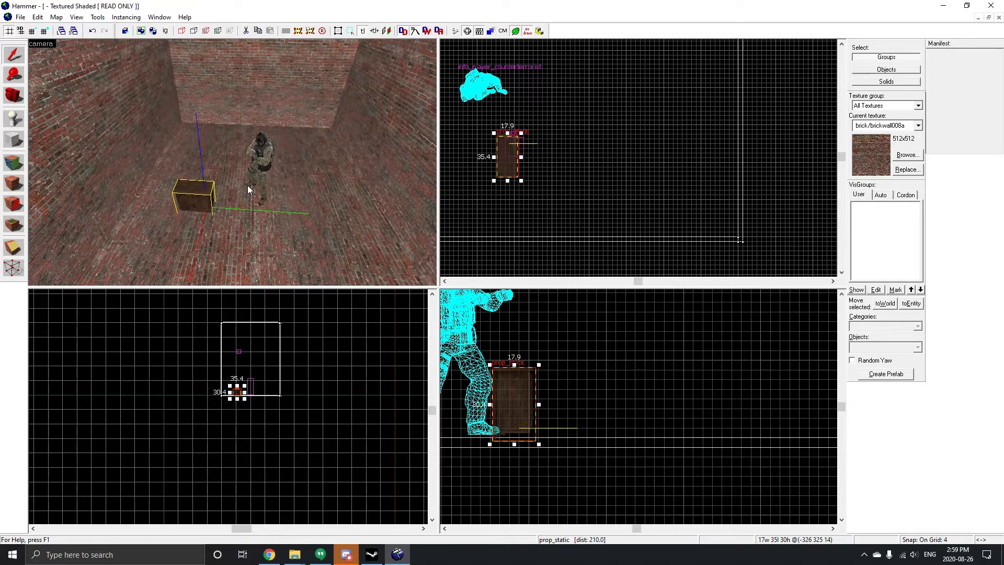
# Step: Save the map as map.vmf on the Desktop
pyautogui.hotkey('ctrl', 's')
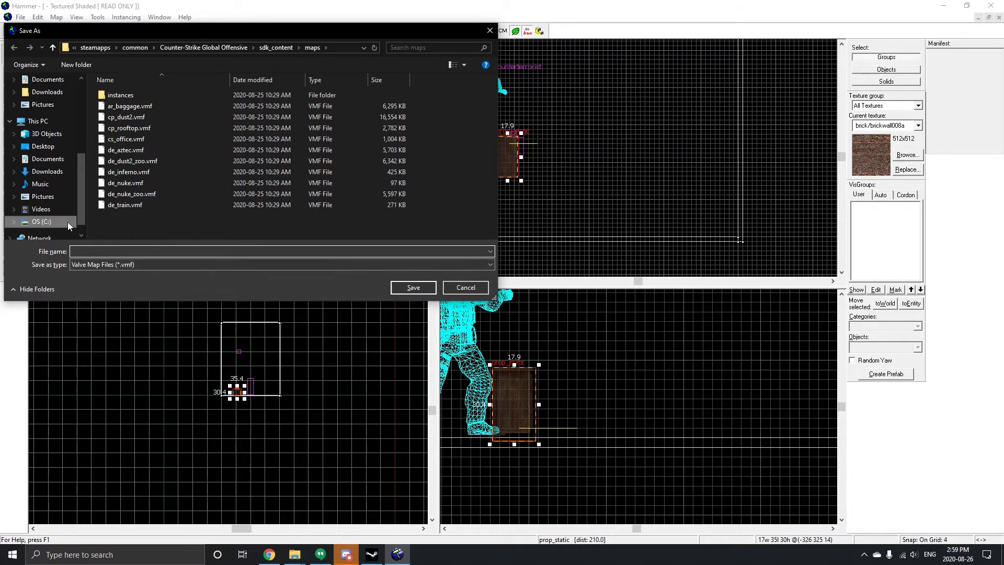
pyautogui.click(43, 147)
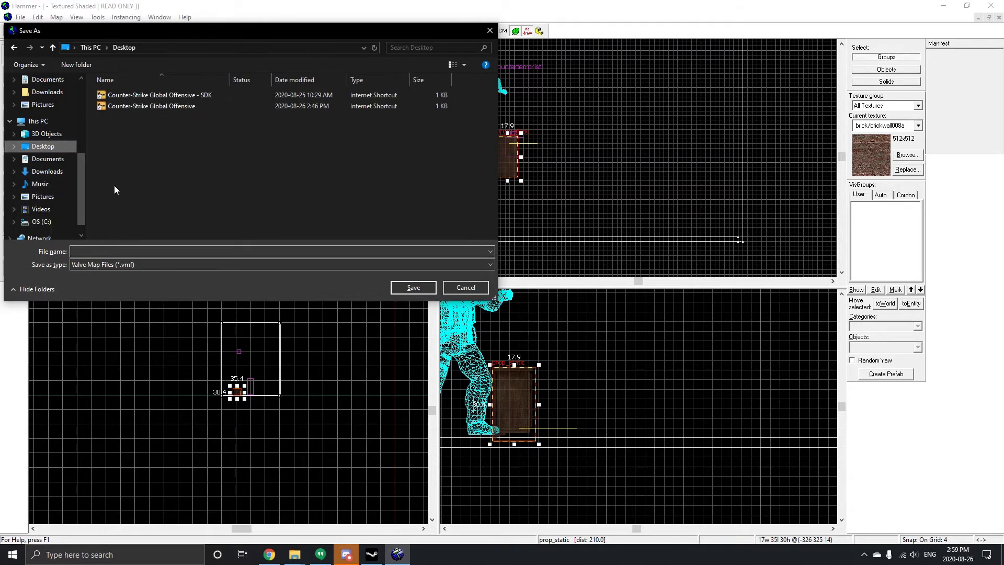
pyautogui.click(110, 249)
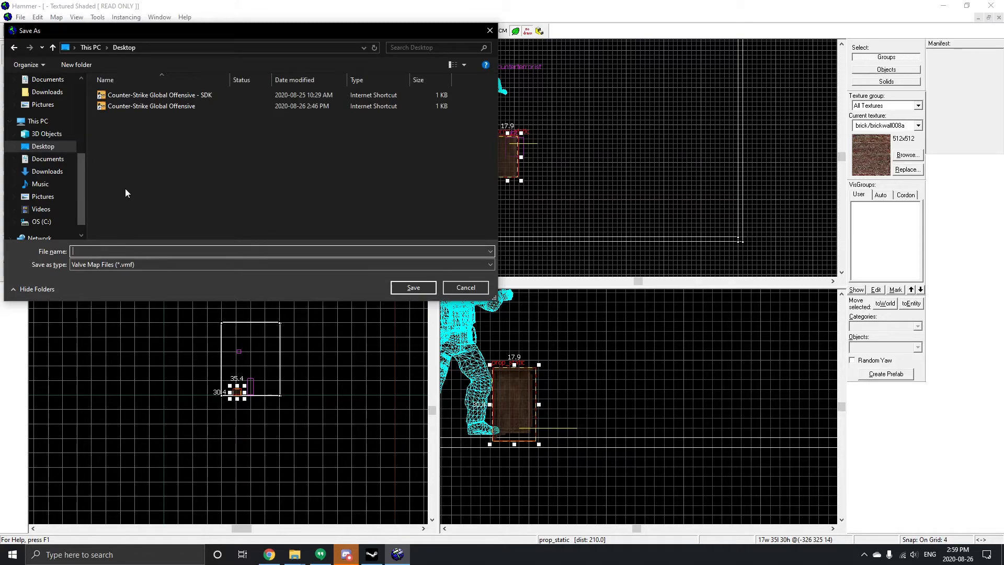
pyautogui.write('map')
pyautogui.click(412, 287)
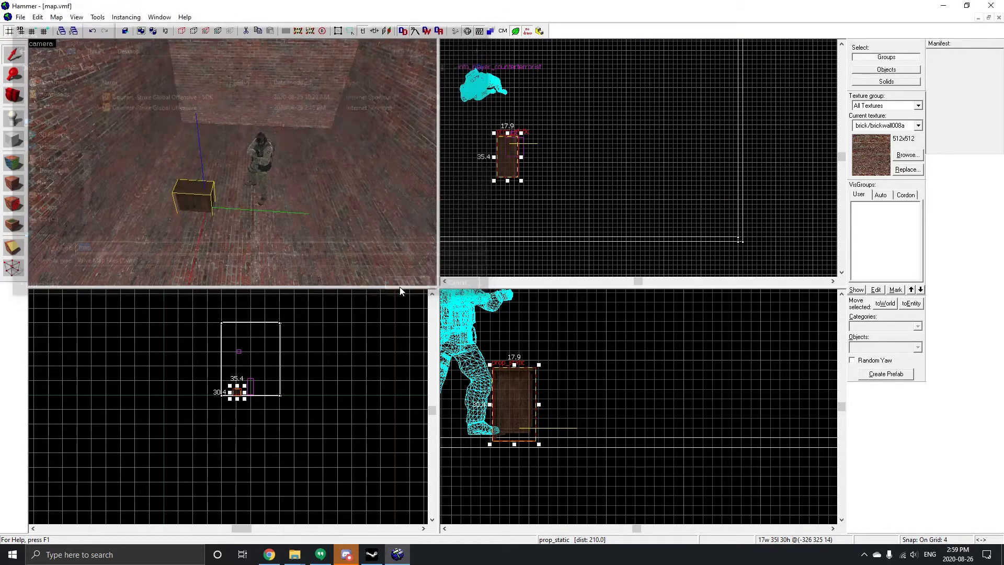
# Step: Run the map with the Fast compile configuration and all compile commands enabled
pyautogui.press('F9')
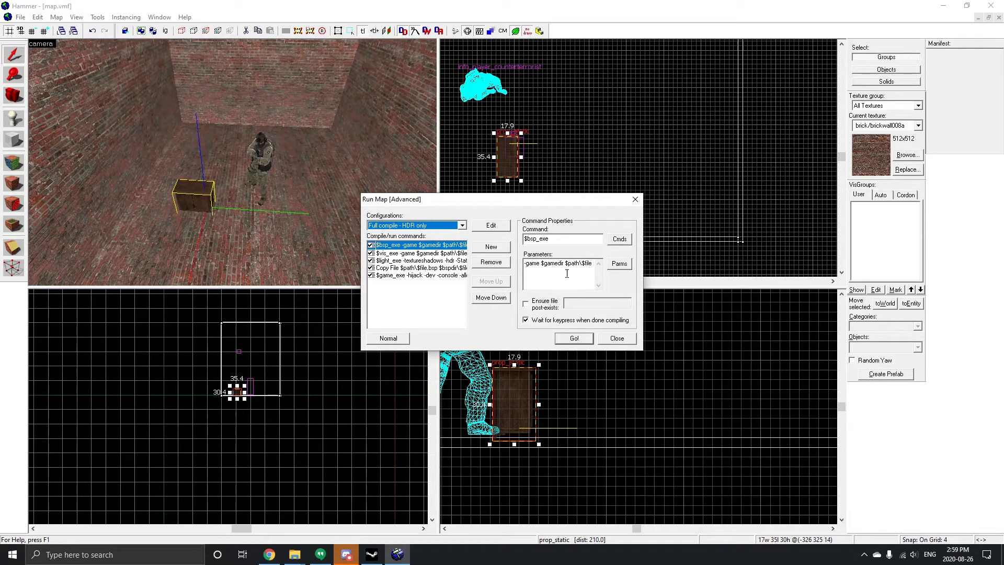
pyautogui.click(457, 227)
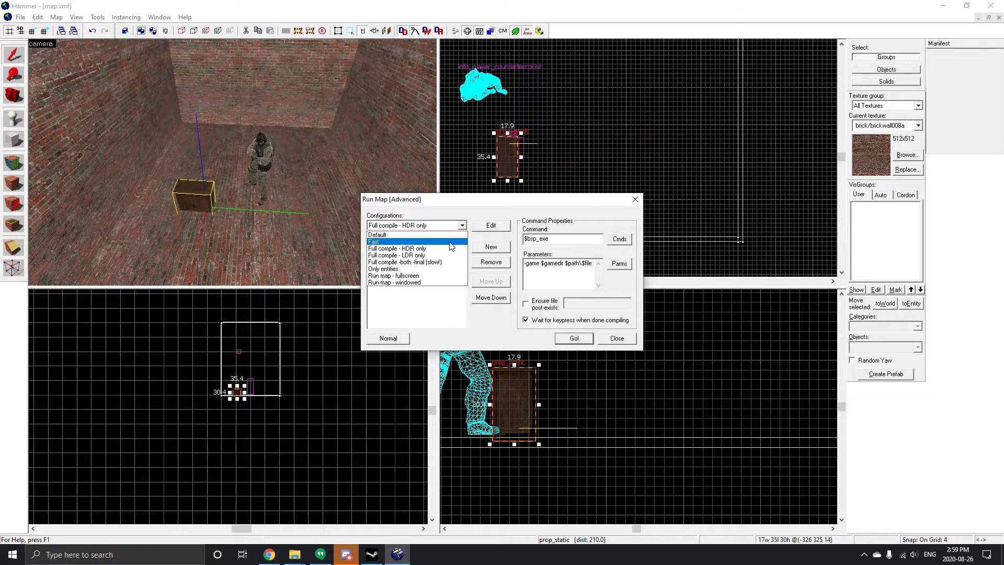
pyautogui.click(450, 243)
pyautogui.click(462, 228)
pyautogui.click(425, 241)
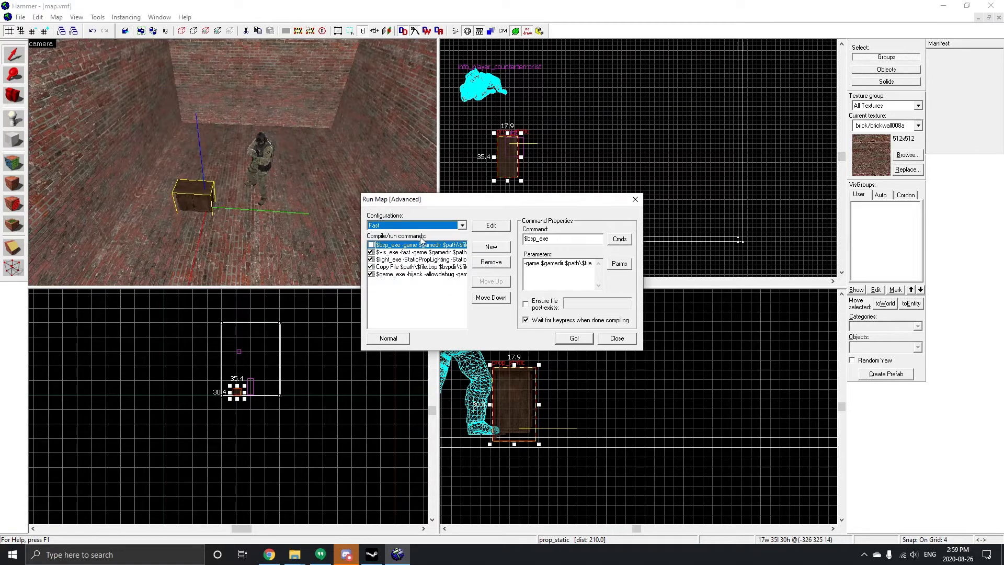
pyautogui.click(371, 245)
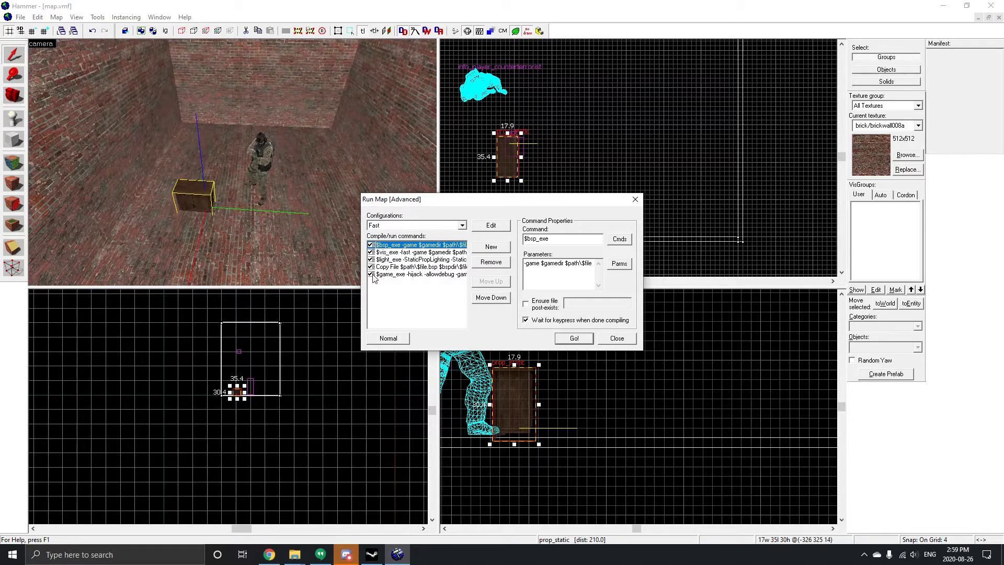
pyautogui.click(576, 338)
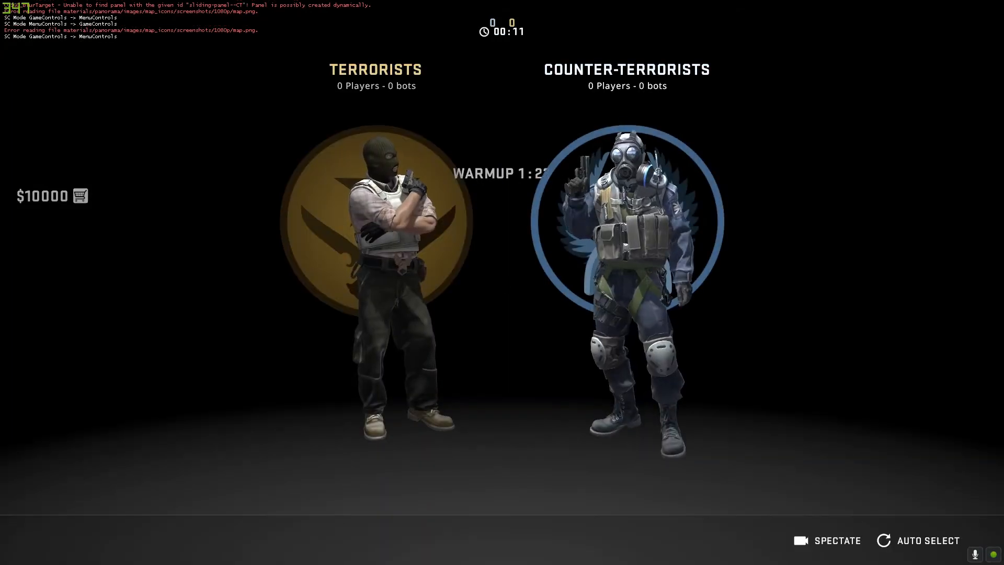
# Step: Join the Counter-Terrorists in the test game and look around the room
pyautogui.click(587, 255)
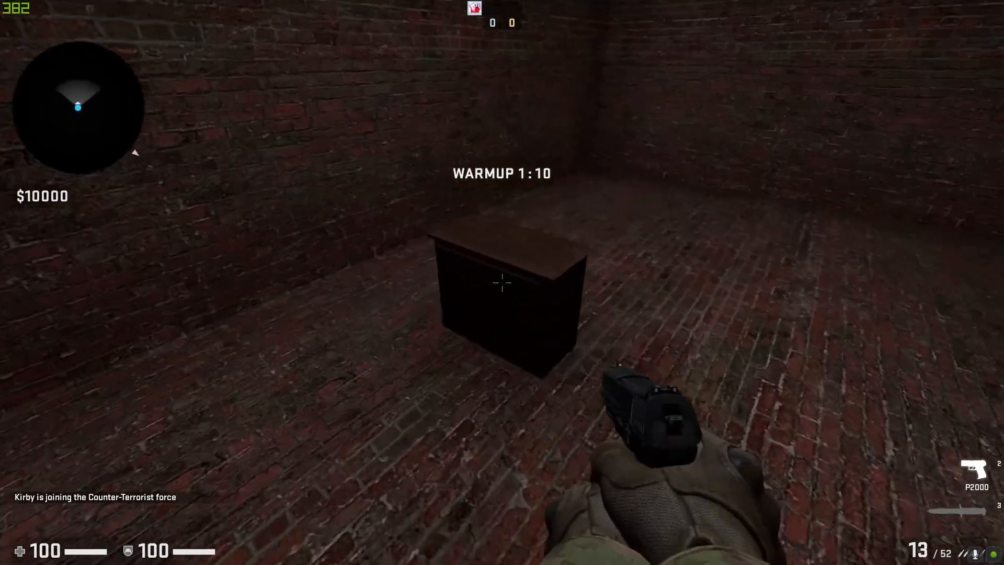
pyautogui.click(502, 282)
pyautogui.click(502, 282)
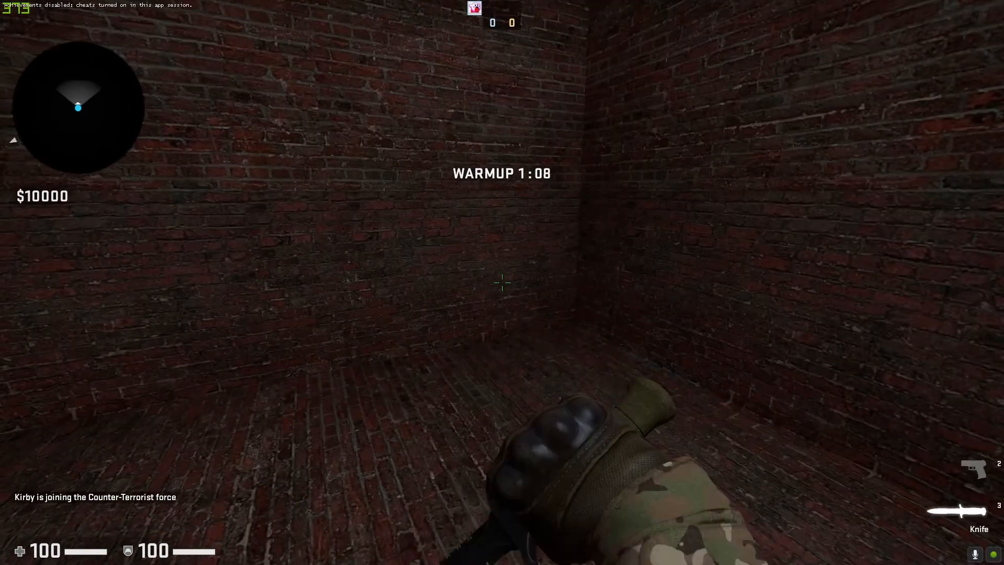
pyautogui.click(502, 283)
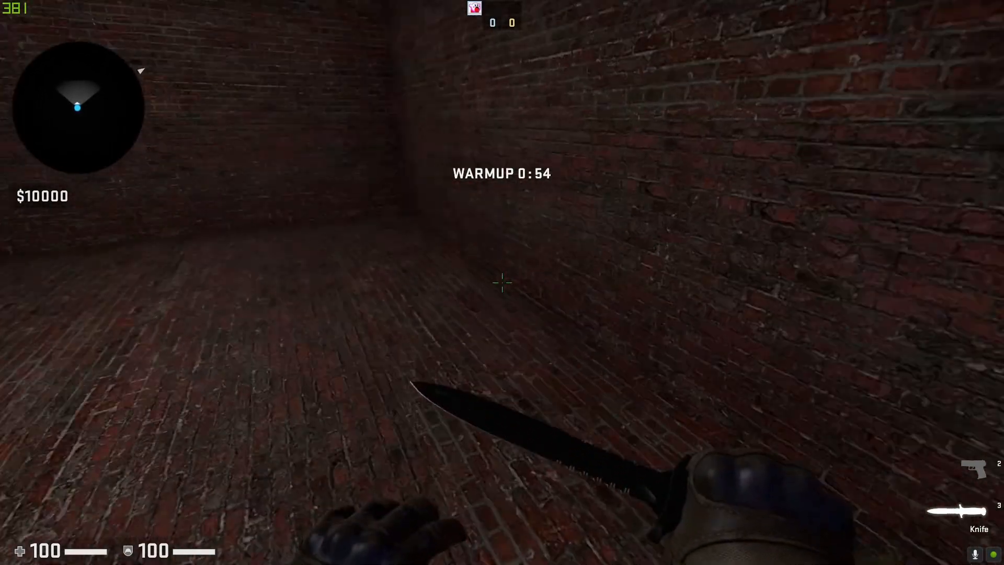
# Step: Close the game and the compile log window to return to Hammer
pyautogui.press('super')
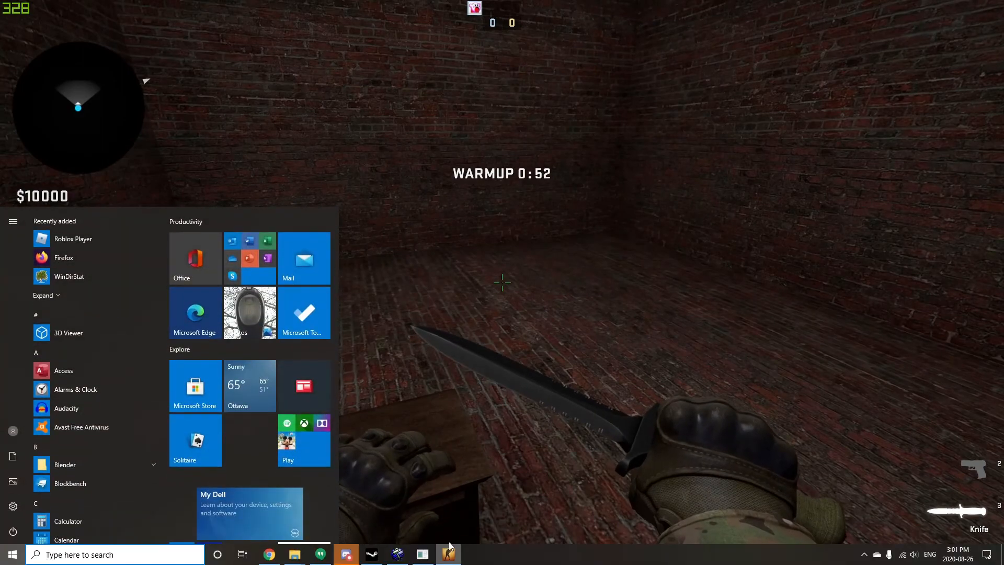
pyautogui.click(449, 547)
pyautogui.hotkey('alt', 'F4')
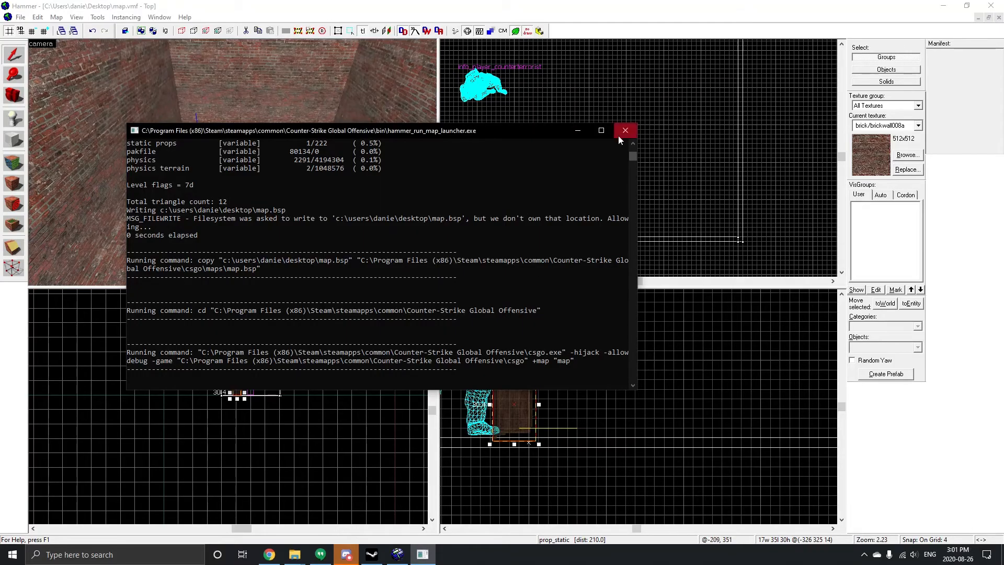
pyautogui.click(582, 134)
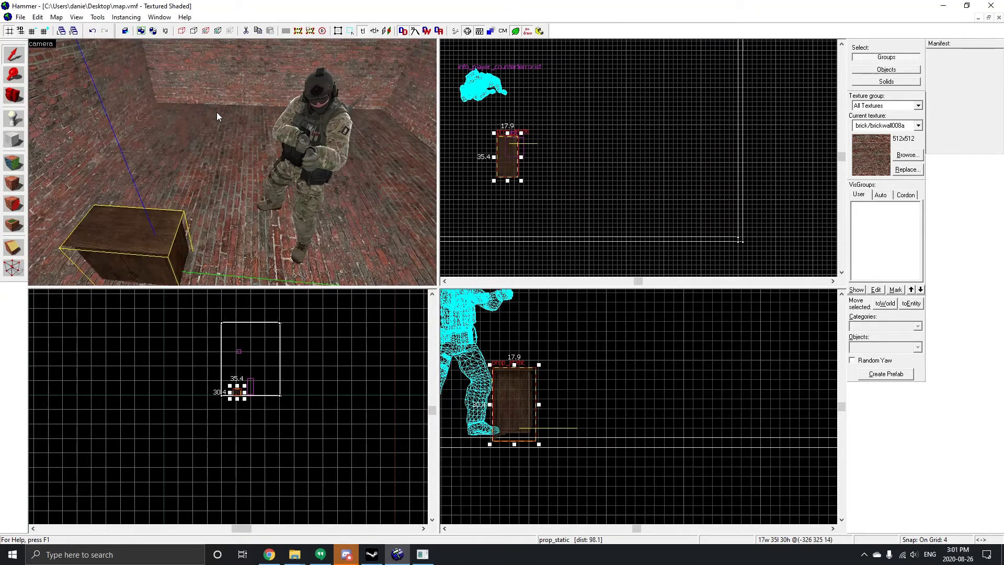
# Step: Start a new empty map
pyautogui.scroll(-4, 219, 116)
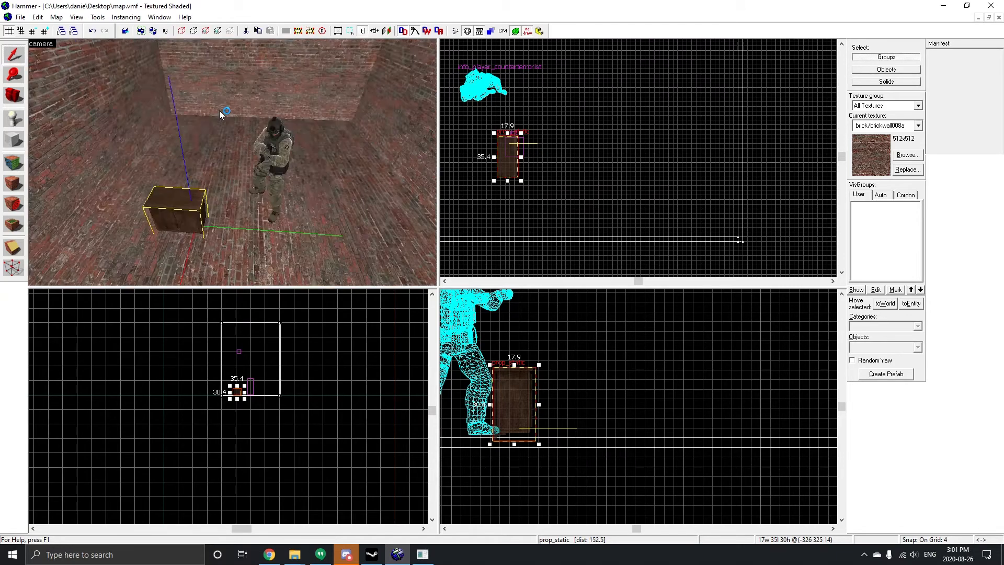
pyautogui.scroll(-5, 219, 111)
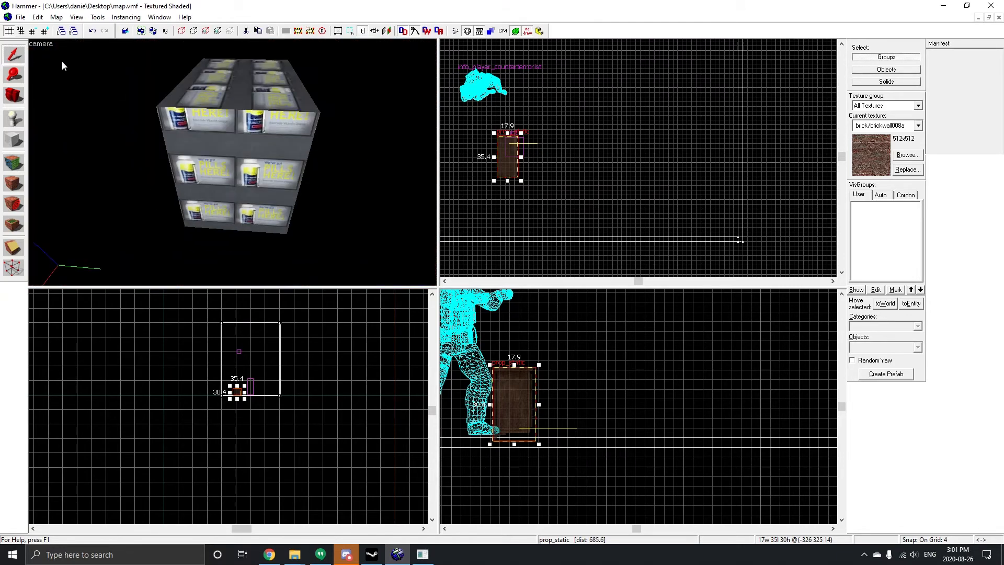
pyautogui.click(21, 17)
pyautogui.click(33, 28)
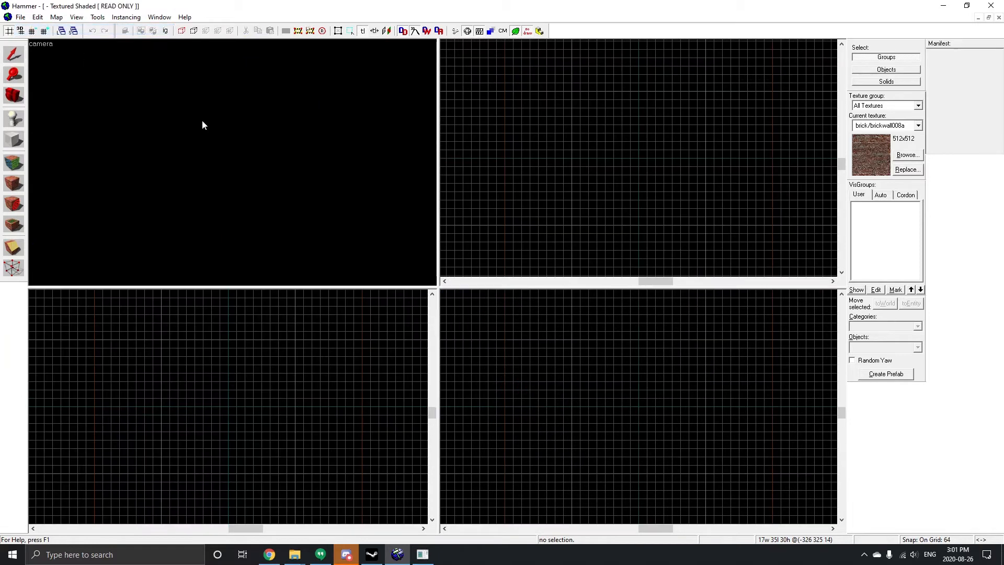
# Step: Draw a block brush 704 by 512 units in the top view
pyautogui.click(14, 139)
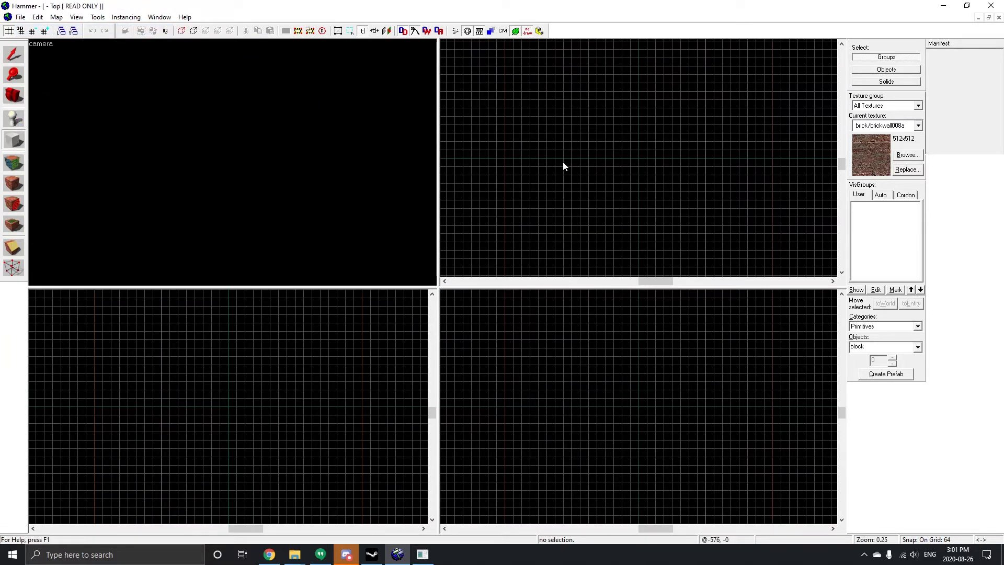
pyautogui.moveTo(539, 88); pyautogui.dragTo(635, 160)
pyautogui.scroll(-3, 558, 473)
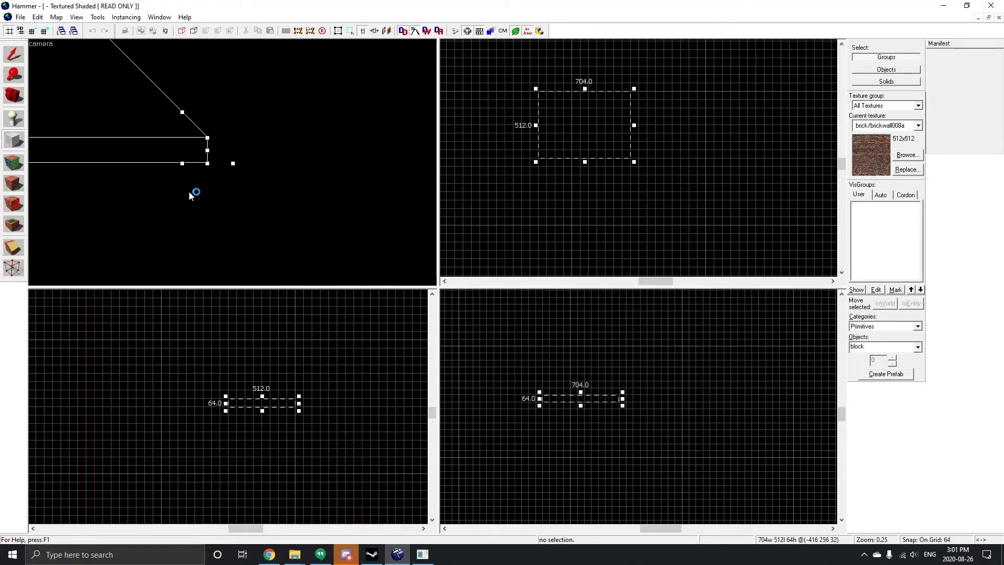
pyautogui.moveTo(191, 193)
pyautogui.mouseDown()
pyautogui.moveTo(150, 130)
pyautogui.moveTo(162, 153)
pyautogui.moveTo(196, 165)
pyautogui.mouseUp()
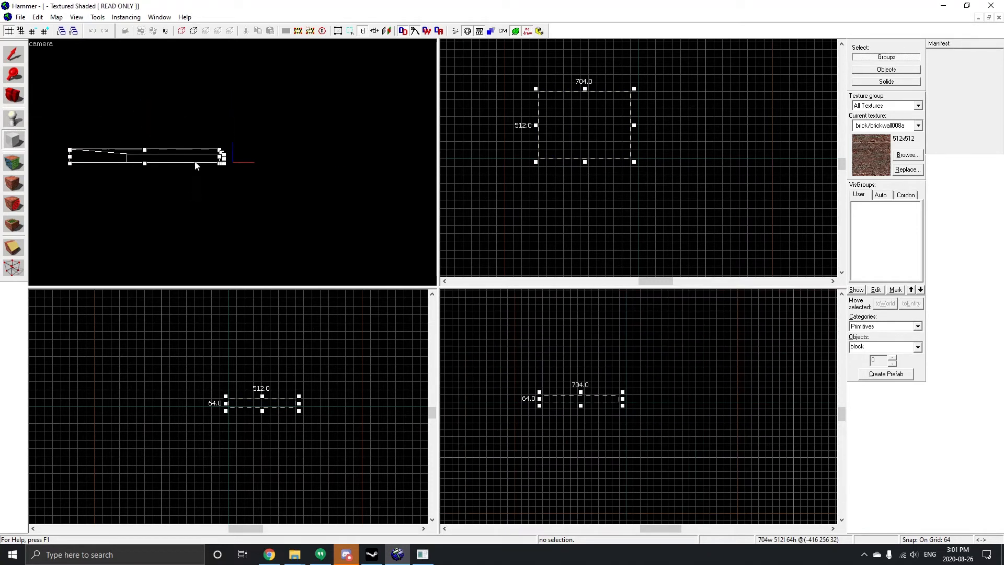
# Step: Reduce the block's height to 1 unit in the side view and create the floor brush
pyautogui.press('z')
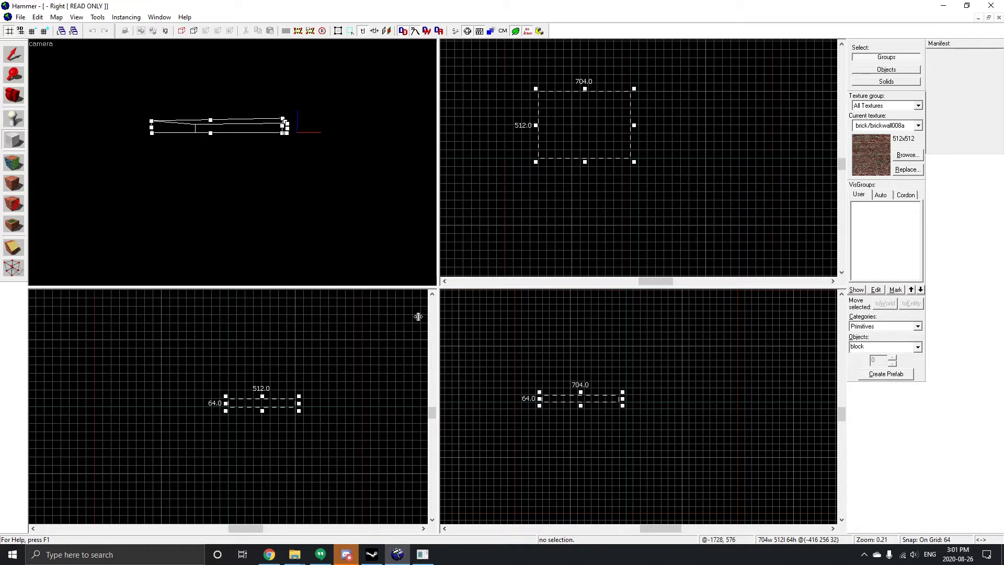
pyautogui.press('z')
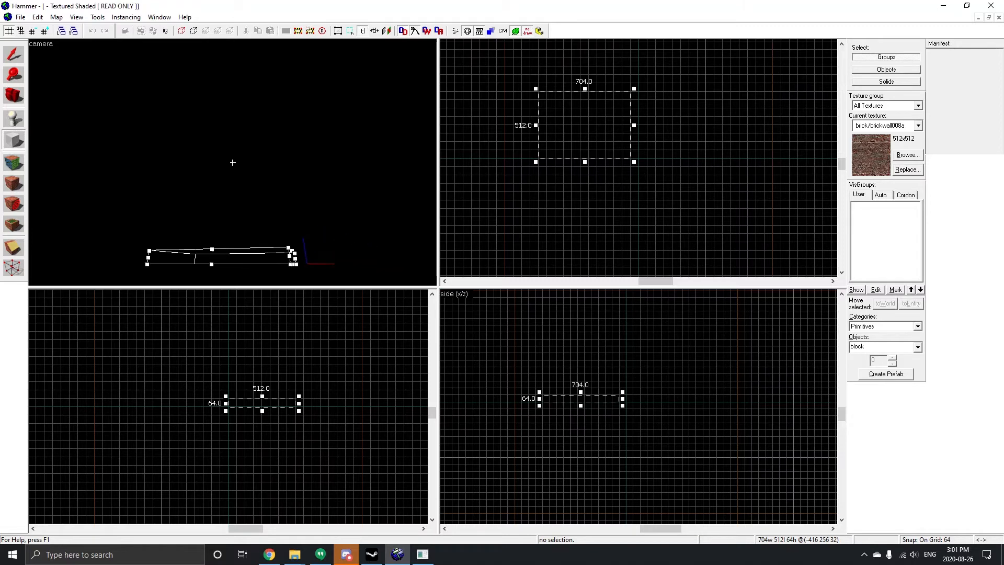
pyautogui.press('w')
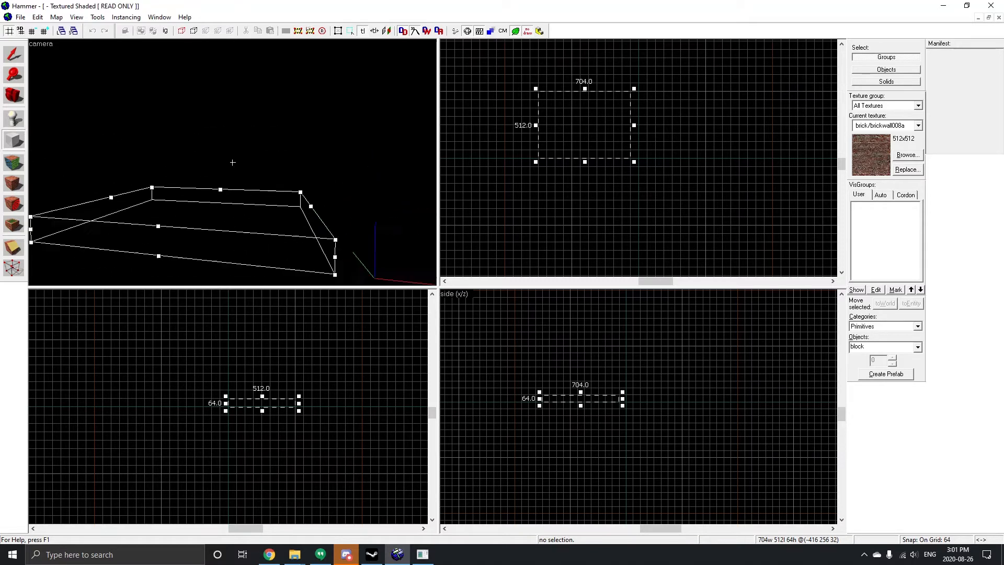
pyautogui.press('a')
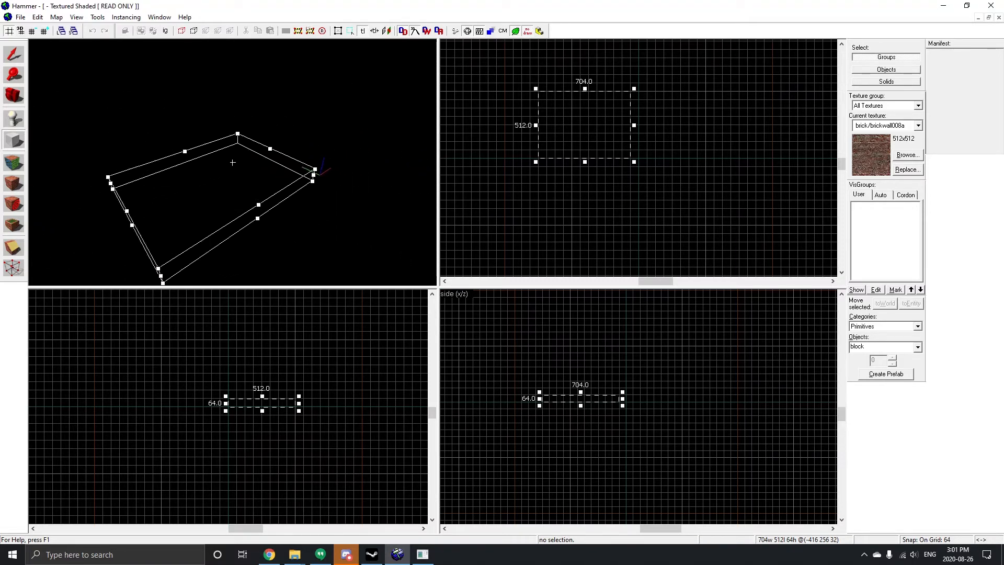
pyautogui.press('a')
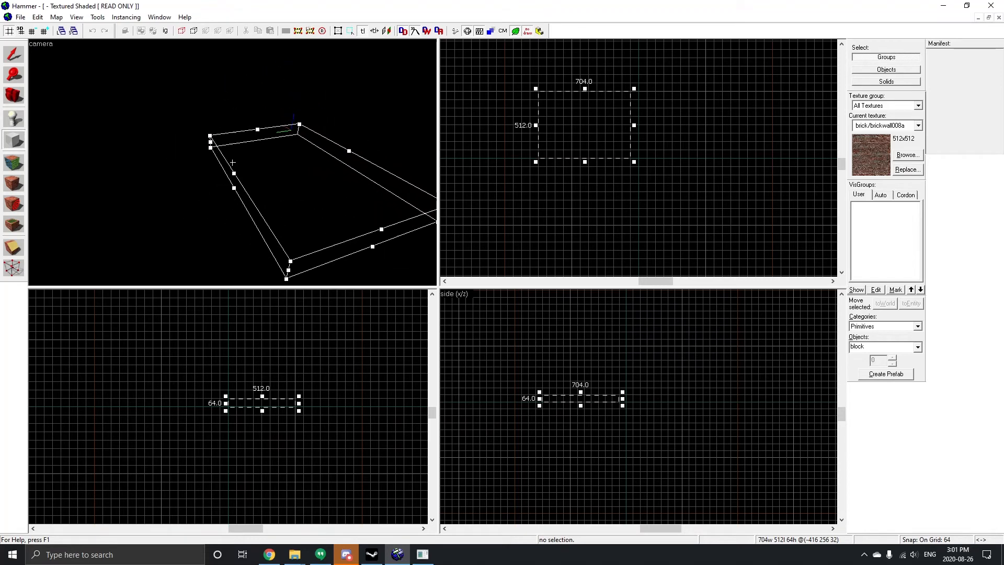
pyautogui.press('a')
pyautogui.scroll(1, 541, 410)
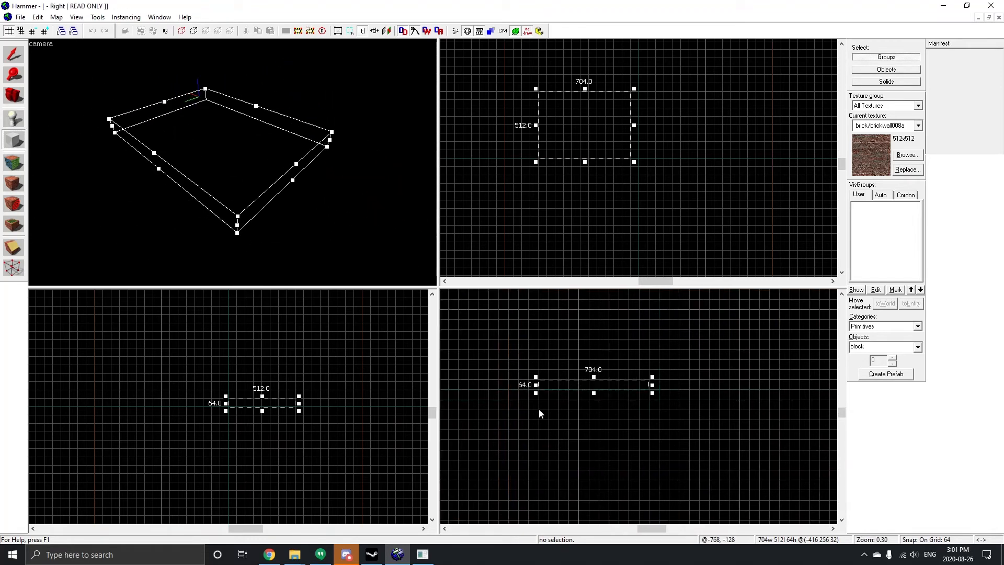
pyautogui.moveTo(593, 404)
pyautogui.mouseDown()
pyautogui.moveTo(591, 378)
pyautogui.moveTo(597, 388)
pyautogui.mouseUp()
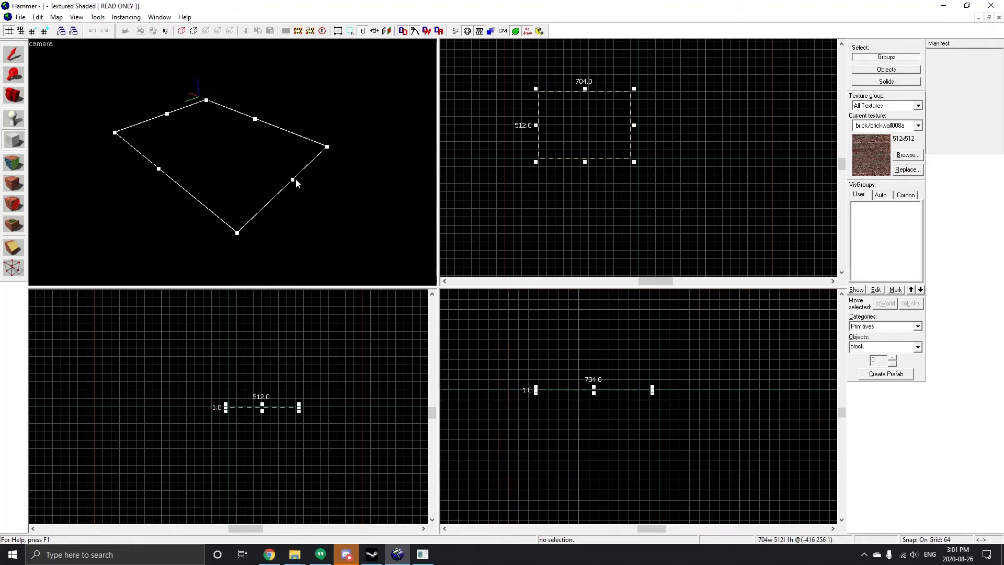
pyautogui.scroll(2, 239, 156)
pyautogui.scroll(-2, 238, 156)
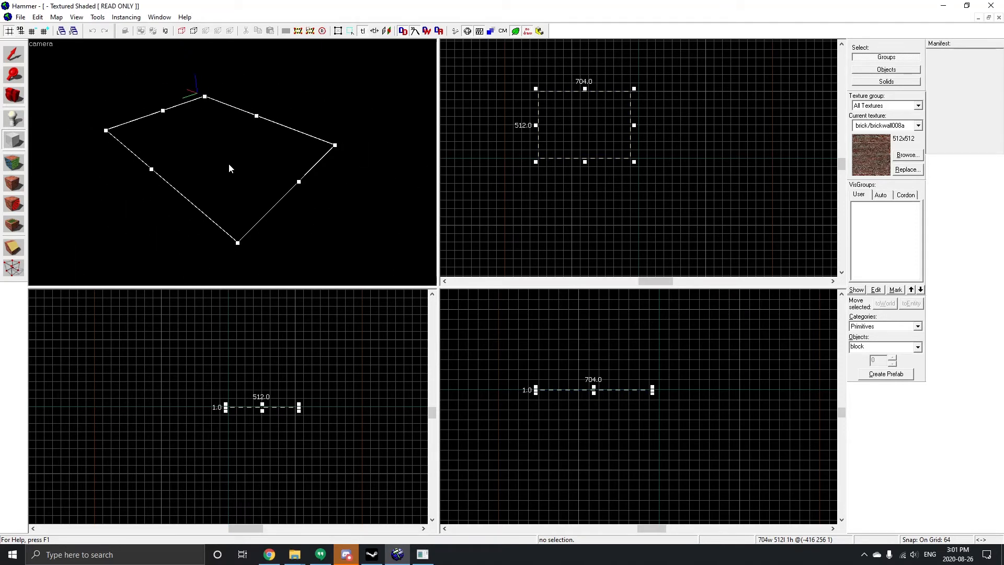
pyautogui.press('Return')
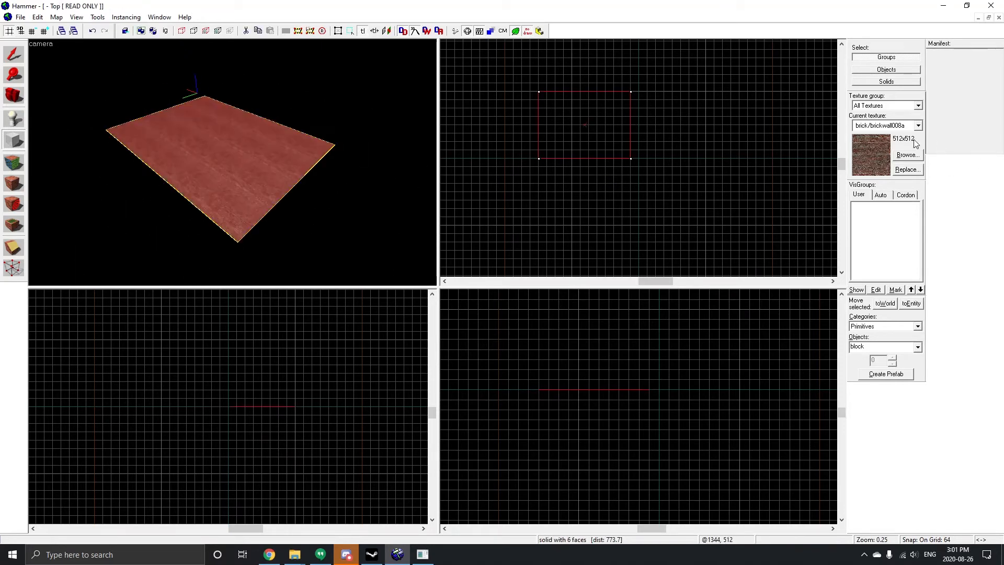
# Step: Draw a 64 by 64 by 64 unit cube on the floor near its lower edge
pyautogui.scroll(2, 659, 136)
pyautogui.scroll(3, 337, 165)
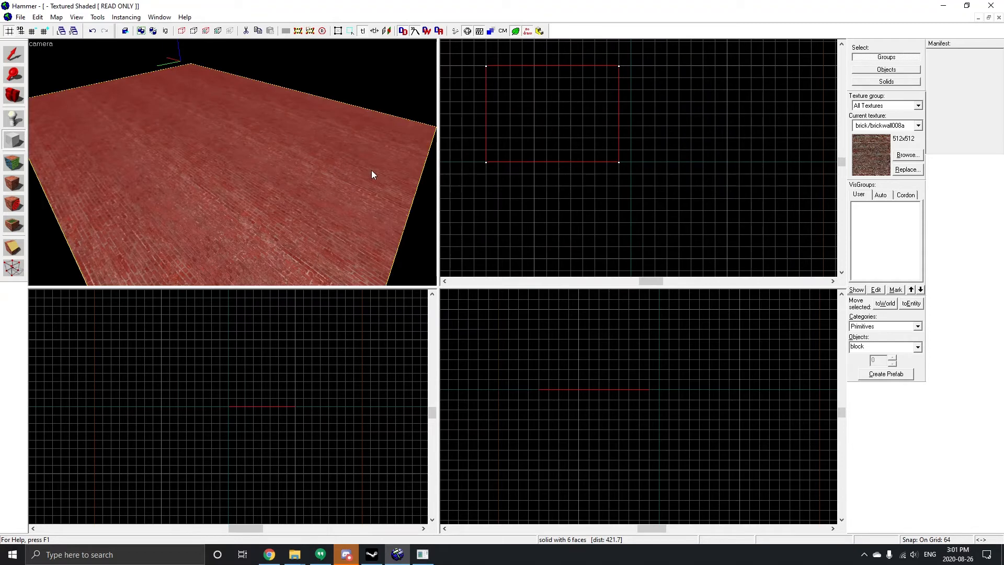
pyautogui.hotkey('shift', 's')
pyautogui.scroll(2, 202, 193)
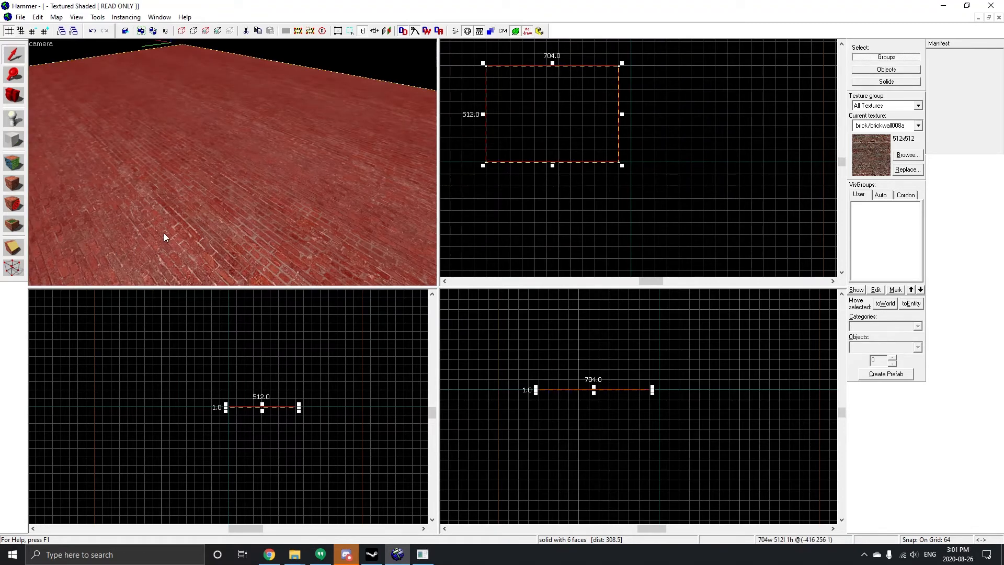
pyautogui.scroll(-3, 169, 193)
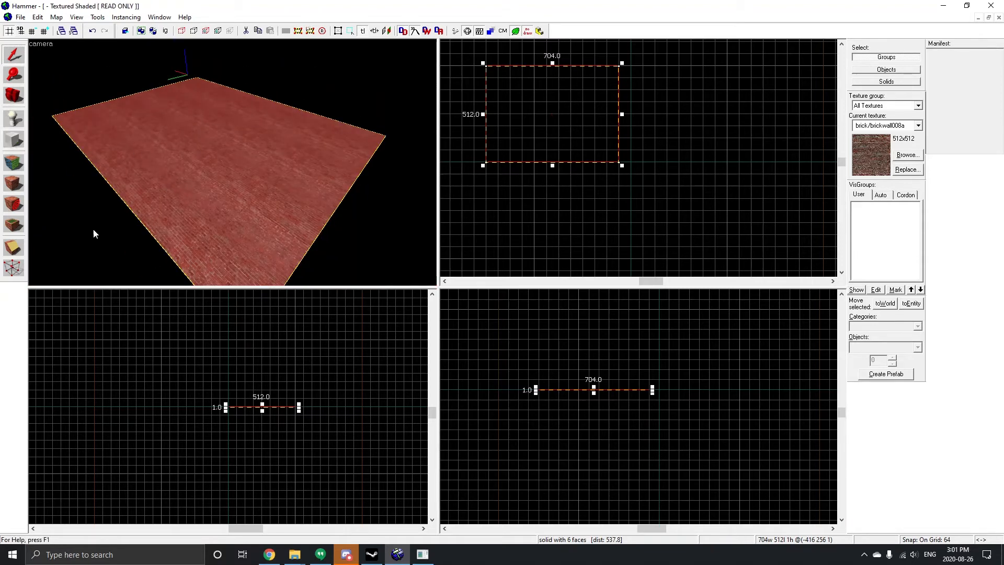
pyautogui.click(14, 139)
pyautogui.scroll(2, 643, 376)
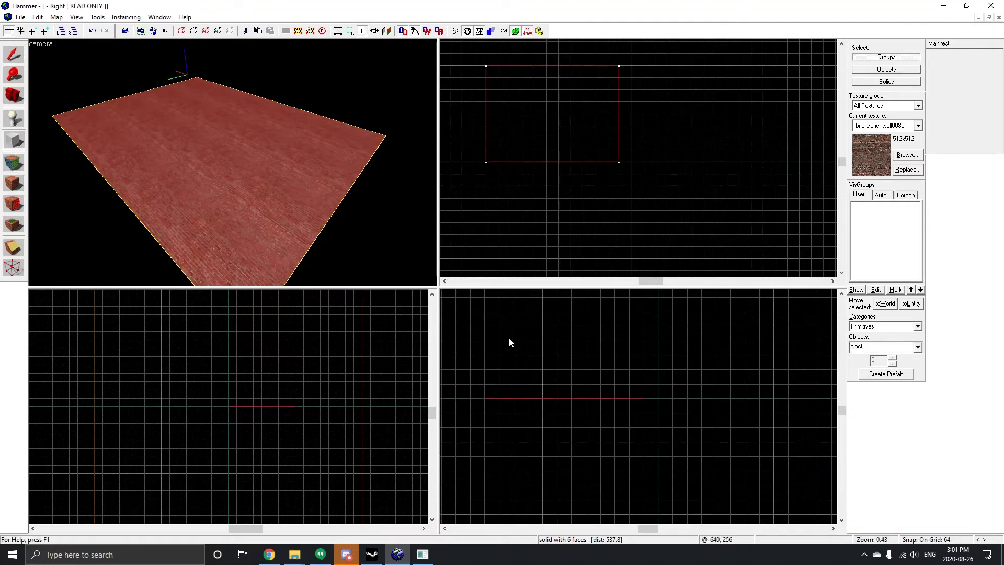
pyautogui.moveTo(549, 380); pyautogui.dragTo(560, 390)
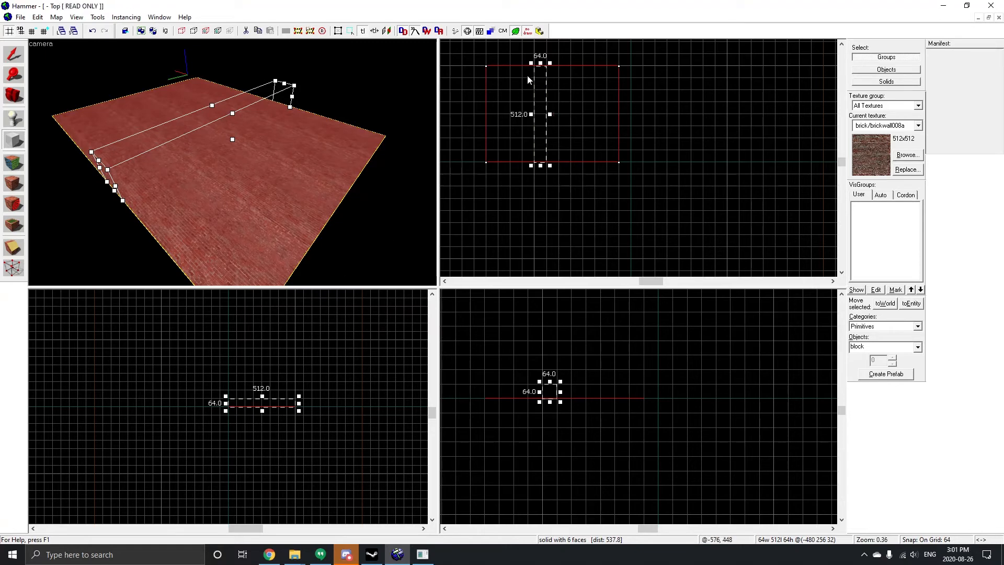
pyautogui.moveTo(541, 62); pyautogui.dragTo(547, 152)
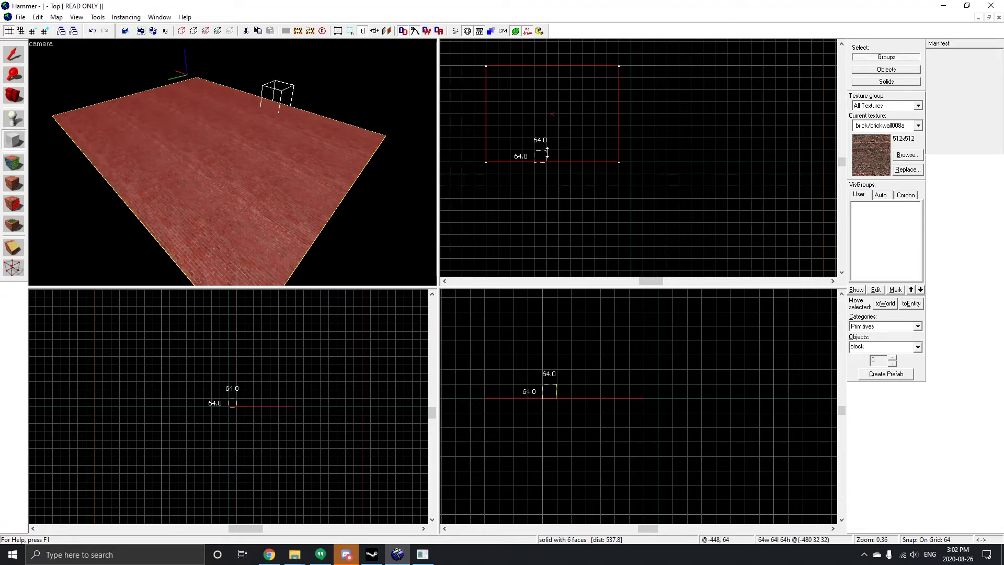
pyautogui.press('Return')
# Step: Clip the cube diagonally across the top view and undo the clip
pyautogui.press('w')
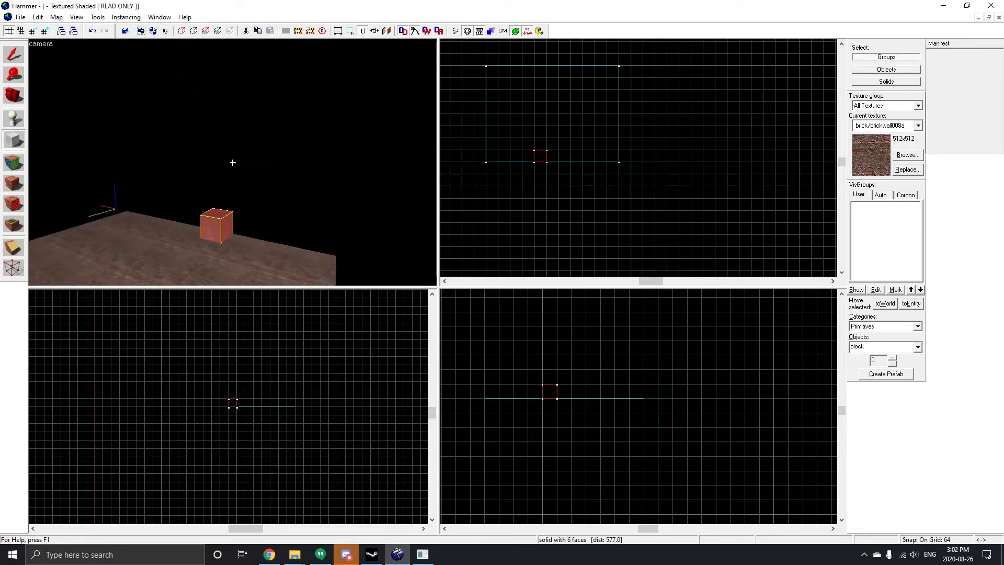
pyautogui.press('w')
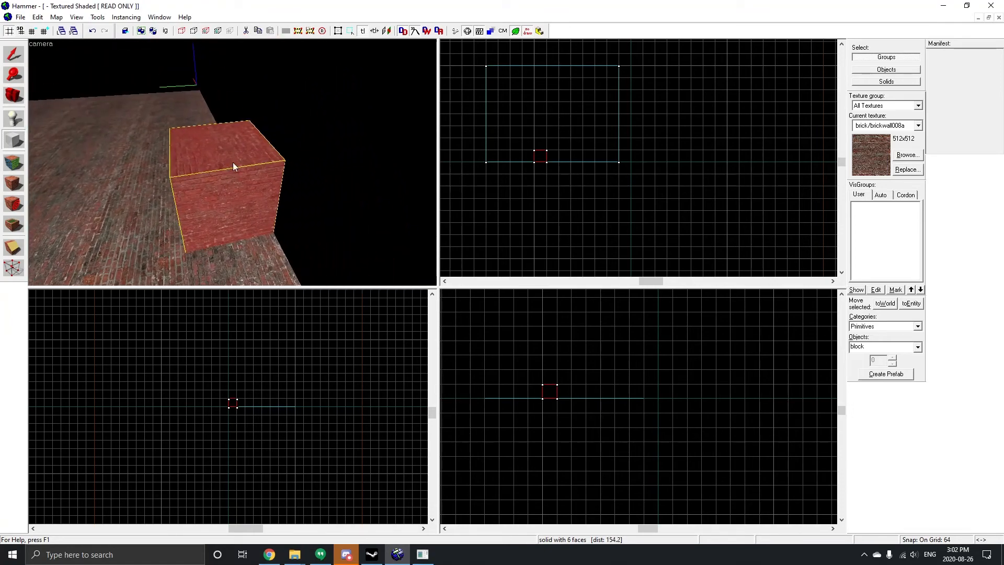
pyautogui.scroll(2, 117, 139)
pyautogui.scroll(-3, 117, 139)
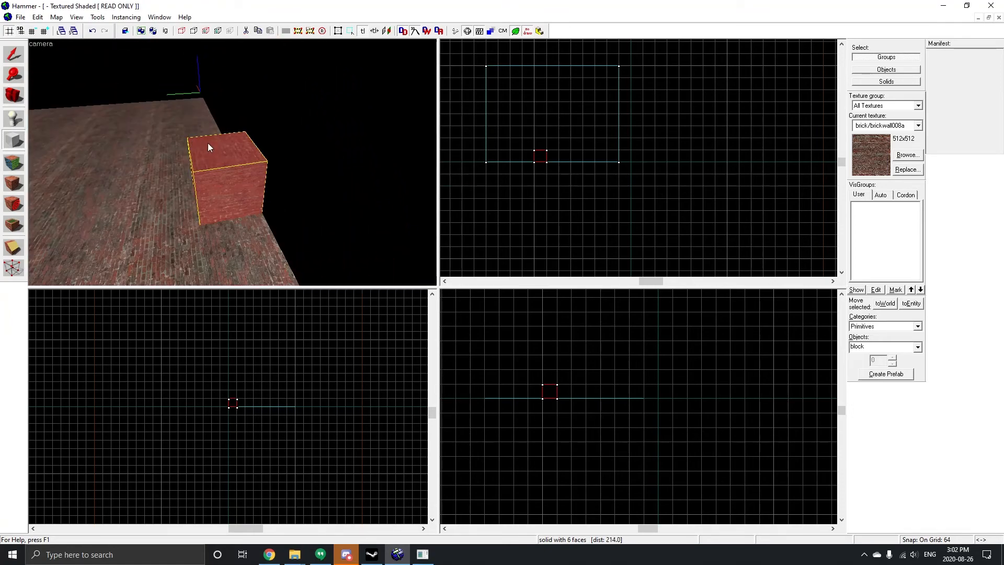
pyautogui.click(13, 247)
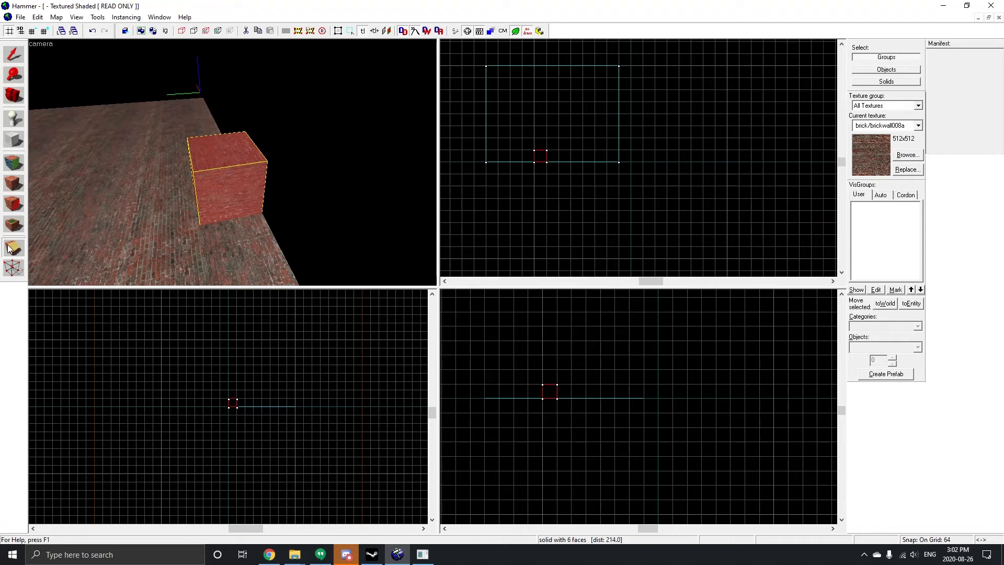
pyautogui.scroll(8, 533, 152)
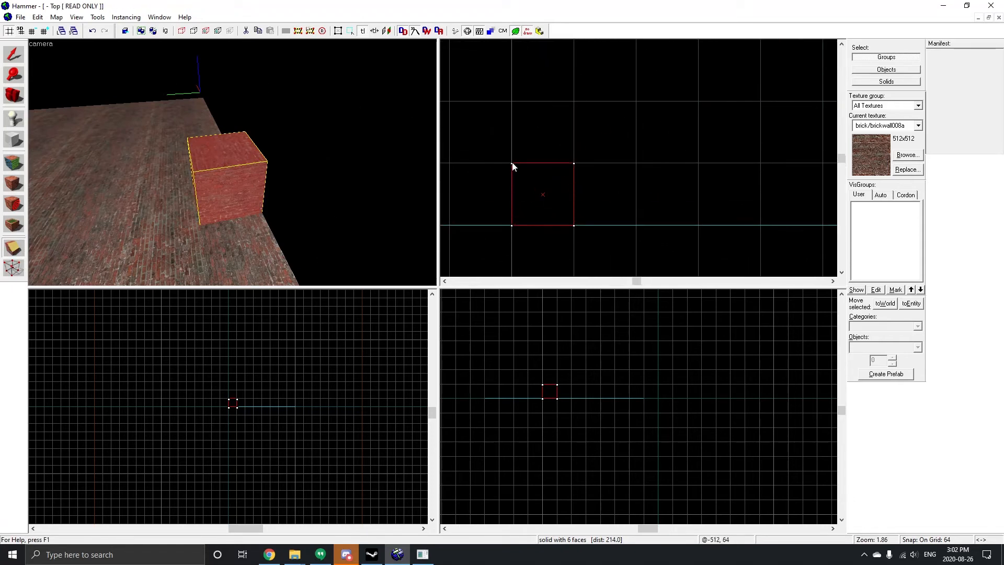
pyautogui.moveTo(513, 167); pyautogui.dragTo(560, 210)
pyautogui.press('Return')
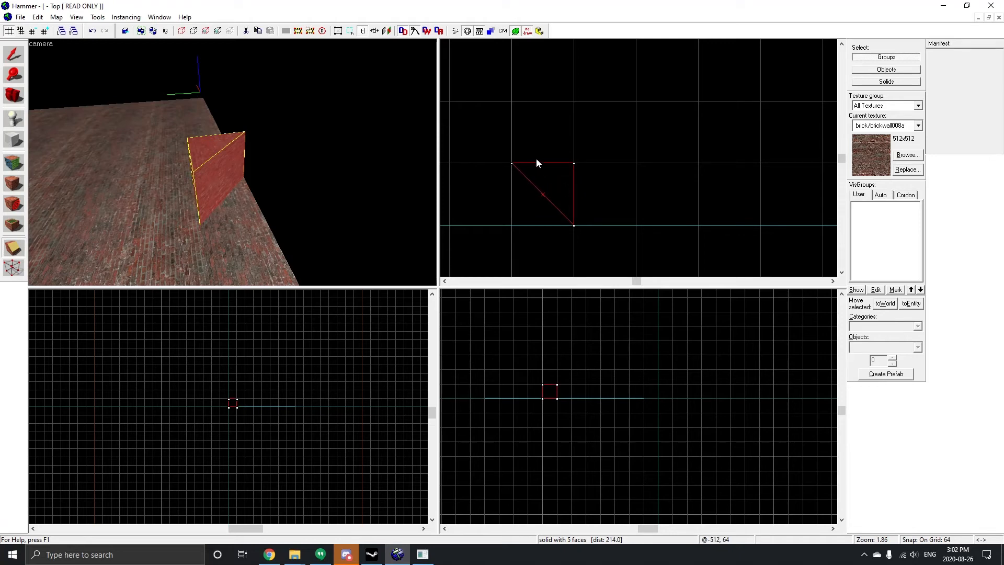
pyautogui.hotkey('ctrl', 'z')
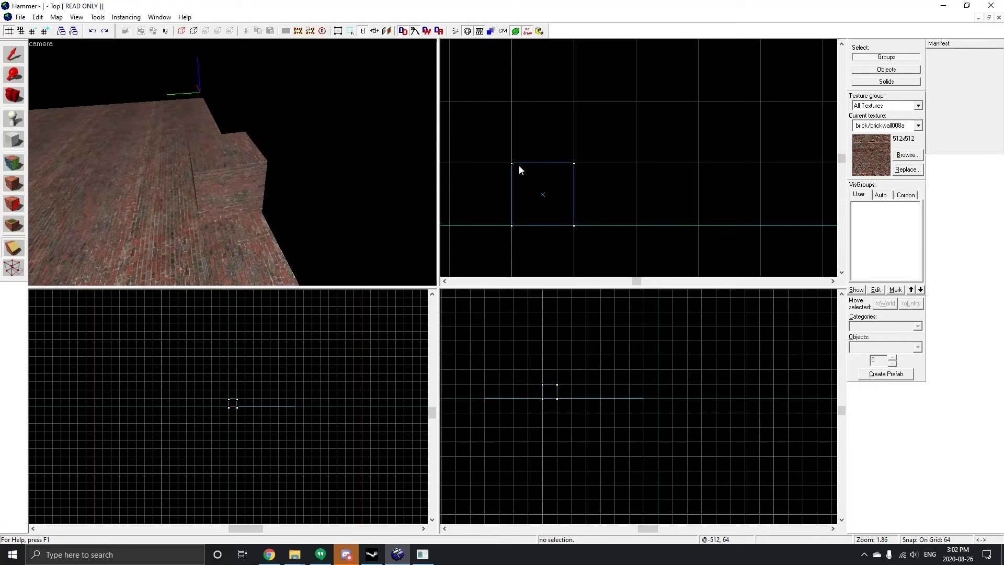
# Step: Select the cube and clip it diagonally with the Clipping tool, keeping only one half as a wedge
pyautogui.click(14, 248)
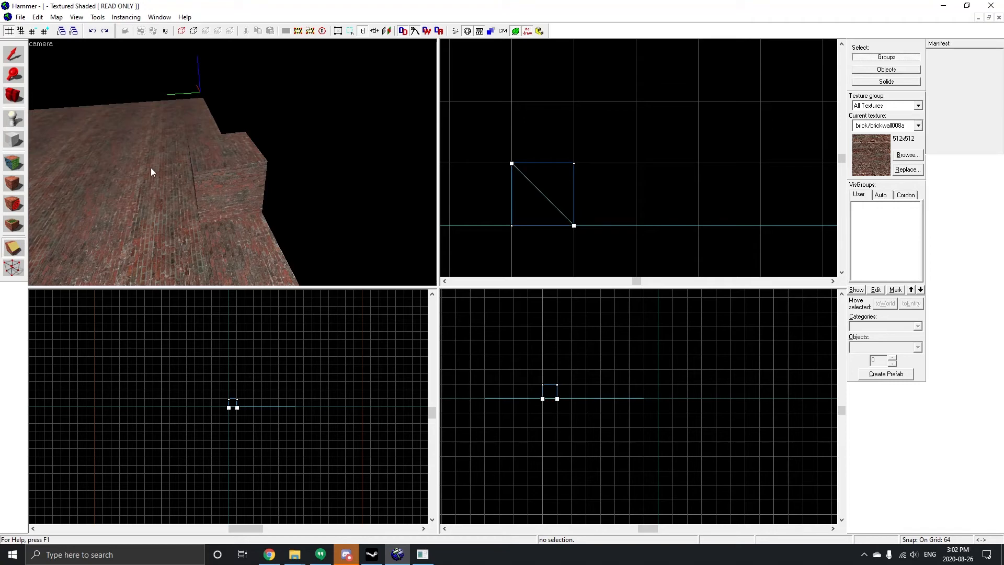
pyautogui.click(14, 54)
pyautogui.click(243, 202)
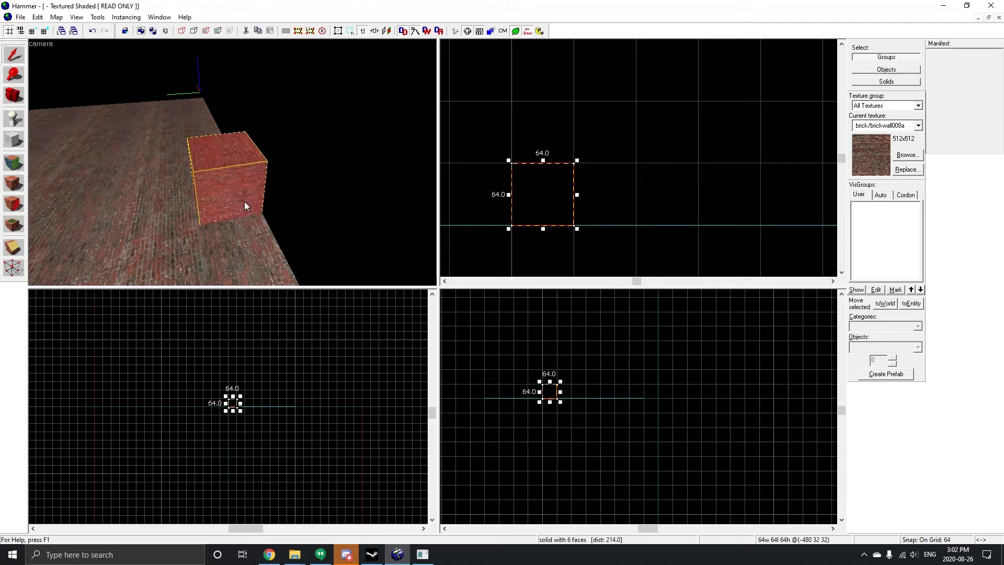
pyautogui.click(8, 254)
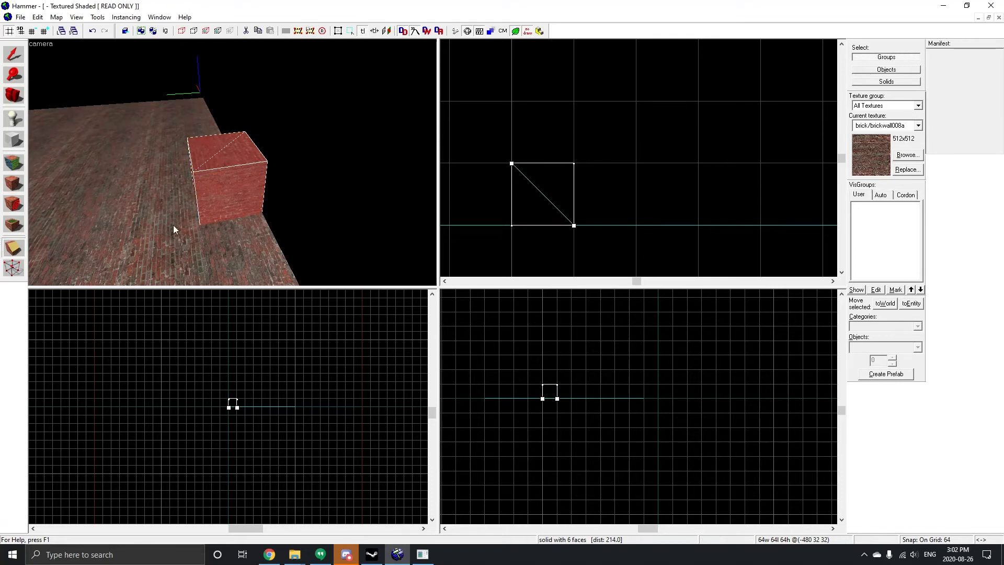
pyautogui.click(14, 249)
pyautogui.click(17, 251)
pyautogui.click(18, 251)
pyautogui.click(17, 252)
pyautogui.click(17, 251)
pyautogui.click(17, 252)
pyautogui.click(17, 252)
pyautogui.press('Return')
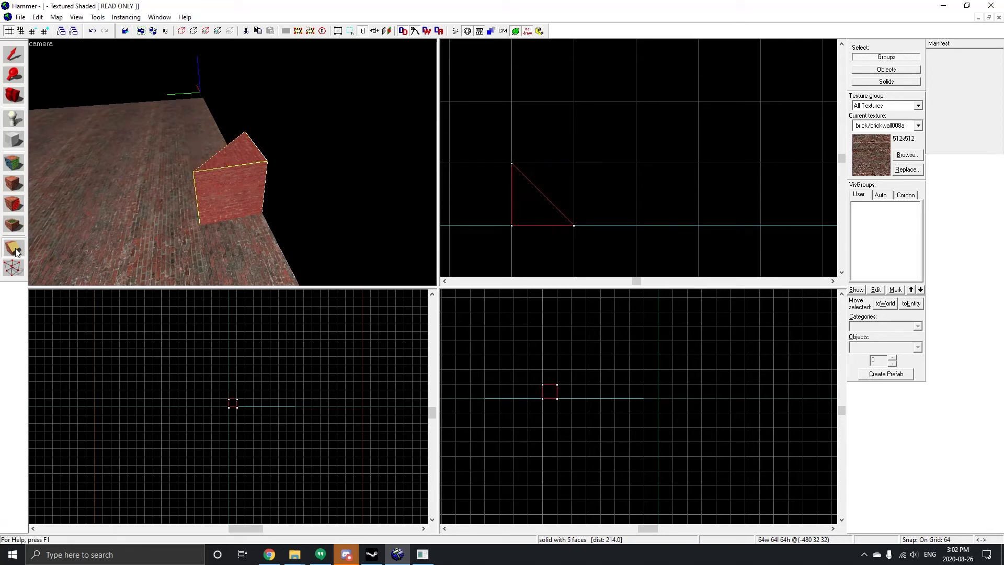
# Step: Switch to the Vertex tool and drag the wedge's corner vertices in the top view to stretch and reshape it
pyautogui.scroll(-4, 191, 163)
pyautogui.scroll(4, 189, 165)
pyautogui.press('a')
pyautogui.press('a')
pyautogui.press('s')
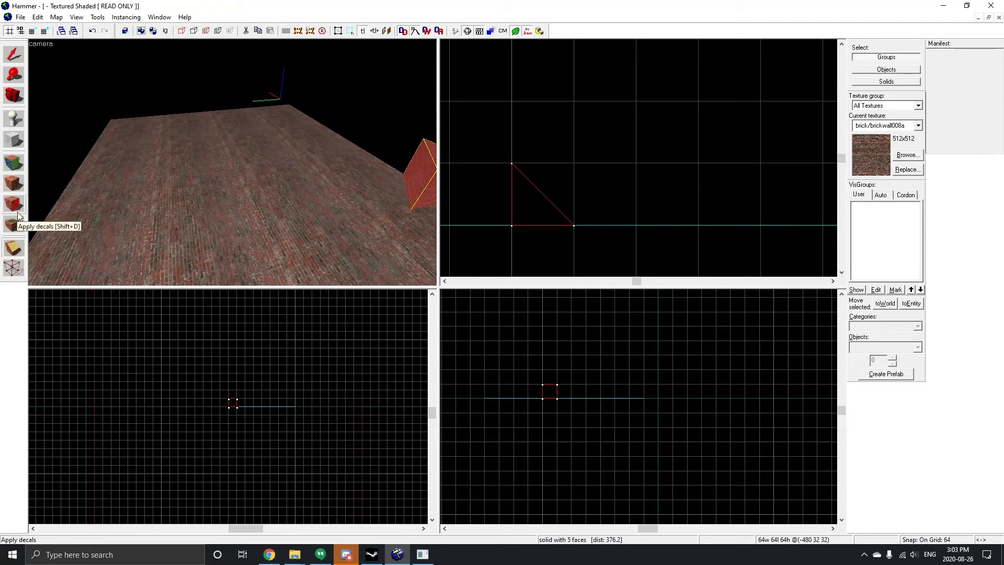
pyautogui.click(14, 268)
pyautogui.press('d')
pyautogui.press('w')
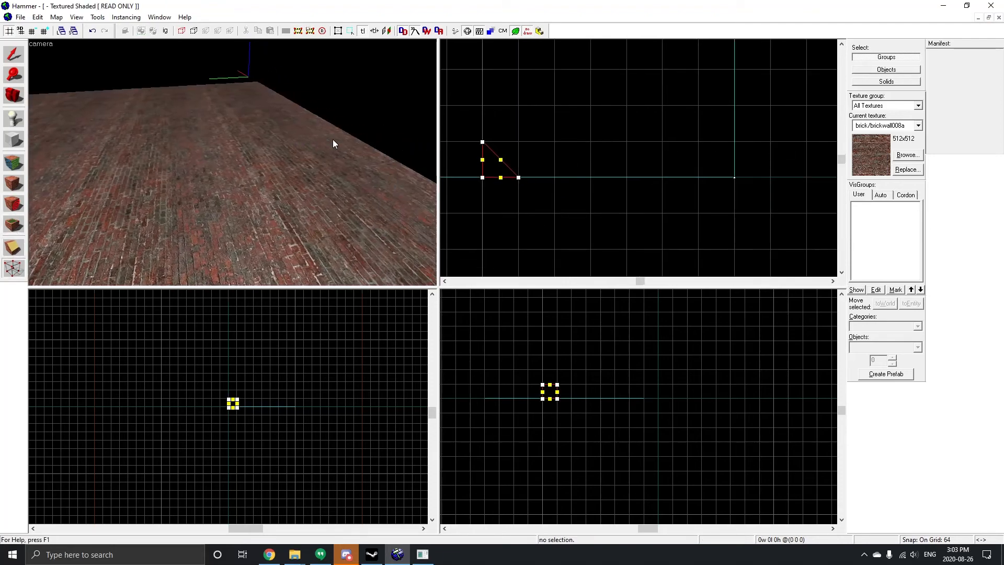
pyautogui.press('s')
pyautogui.press('w')
pyautogui.press('d')
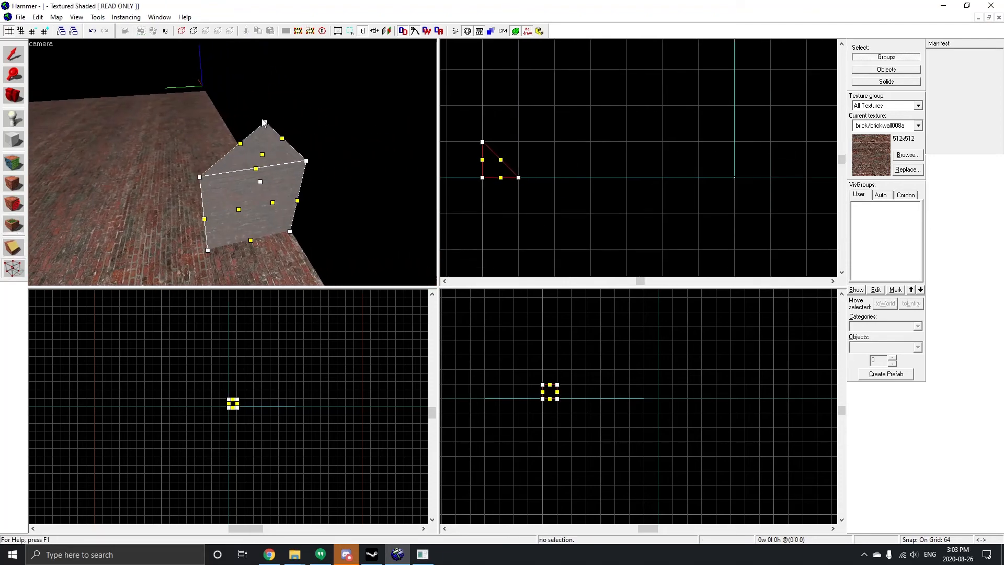
pyautogui.click(264, 121)
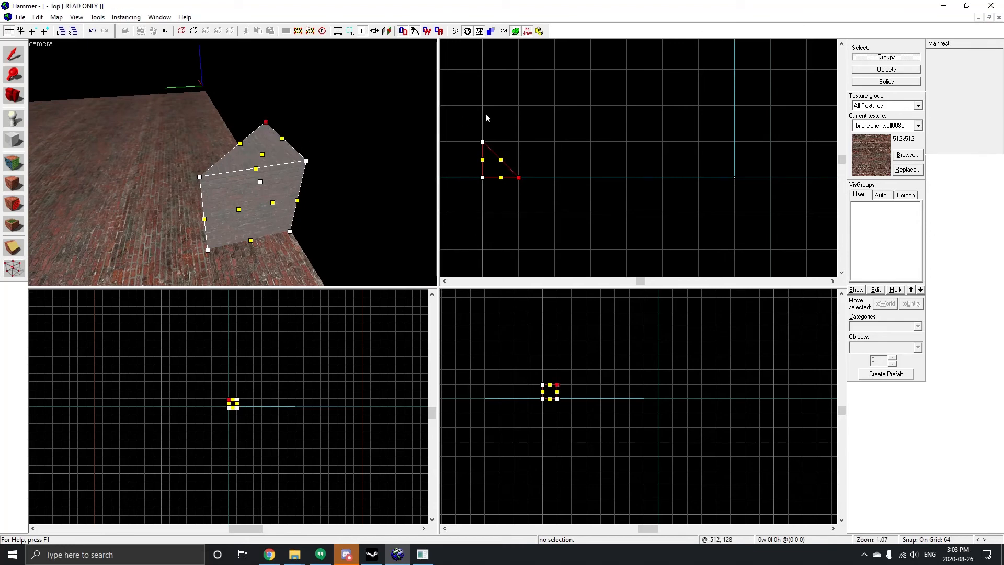
pyautogui.scroll(5, 486, 112)
pyautogui.moveTo(478, 230); pyautogui.dragTo(664, 153)
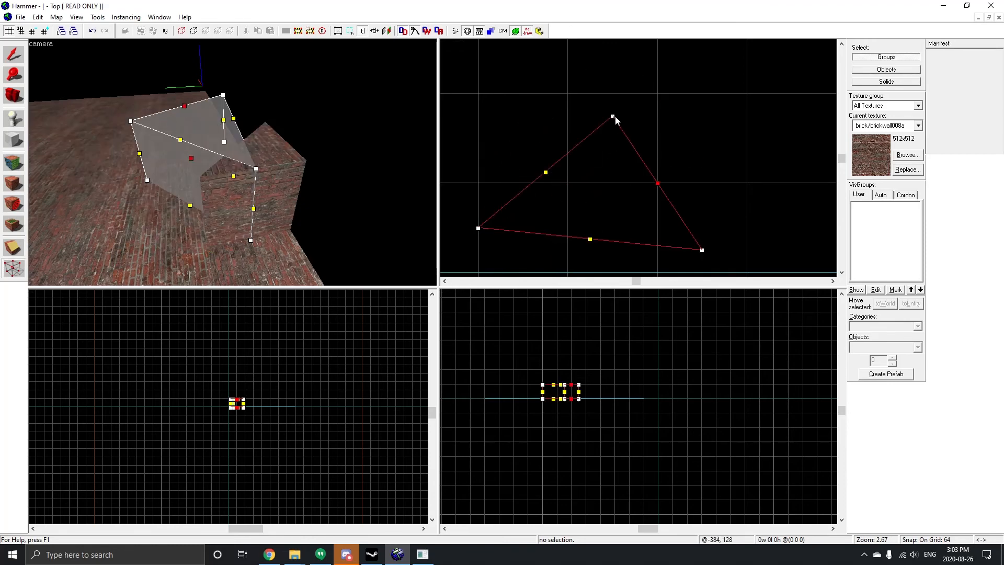
pyautogui.moveTo(612, 116); pyautogui.dragTo(501, 61)
# Step: Fine-tune the wedge by nudging one of its vertices in the top view, then return to the Selection tool
pyautogui.scroll(-5, 575, 230)
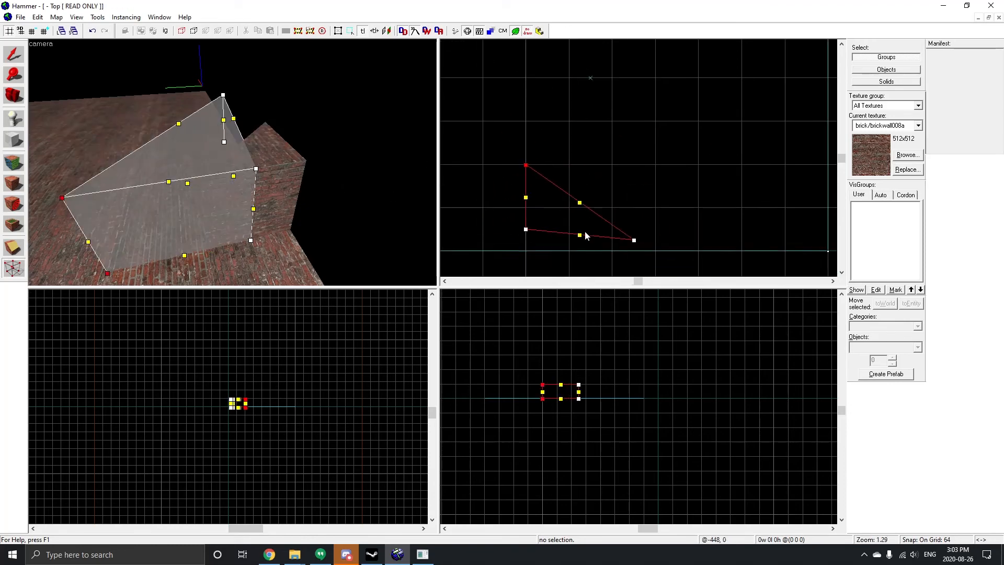
pyautogui.moveTo(579, 206); pyautogui.dragTo(608, 175)
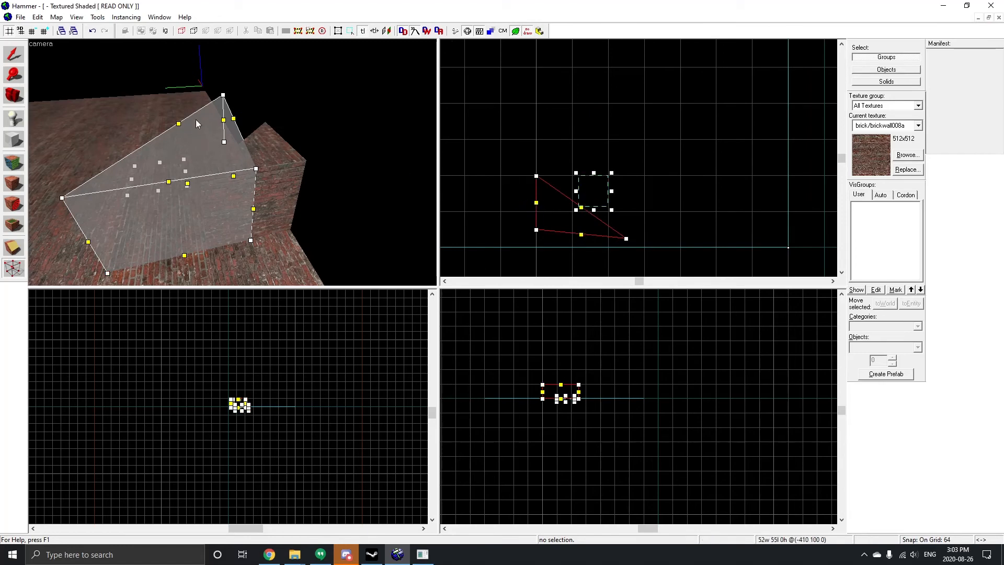
pyautogui.scroll(-3, 528, 216)
pyautogui.press('Escape')
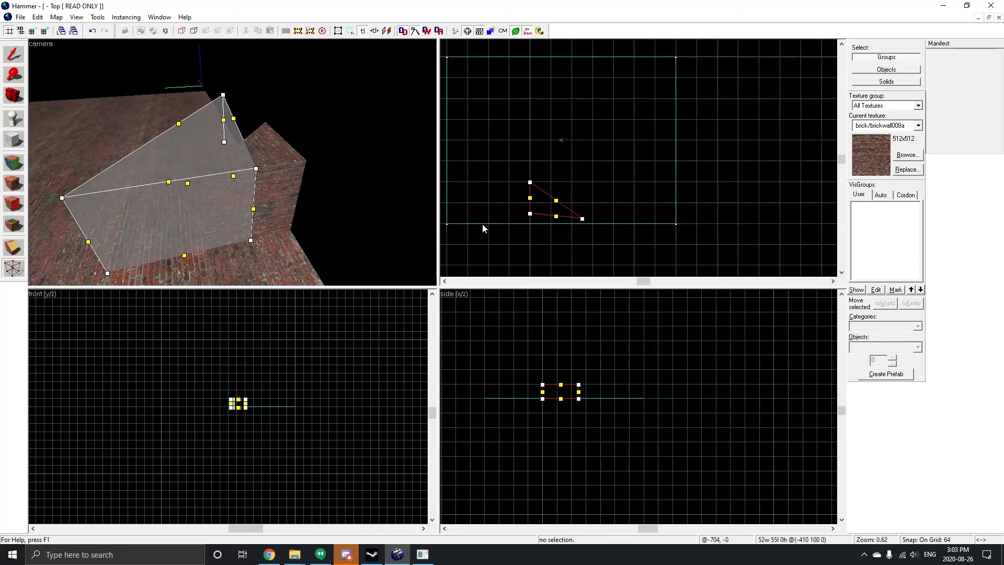
pyautogui.moveTo(556, 216); pyautogui.dragTo(551, 225)
pyautogui.scroll(-4, 181, 149)
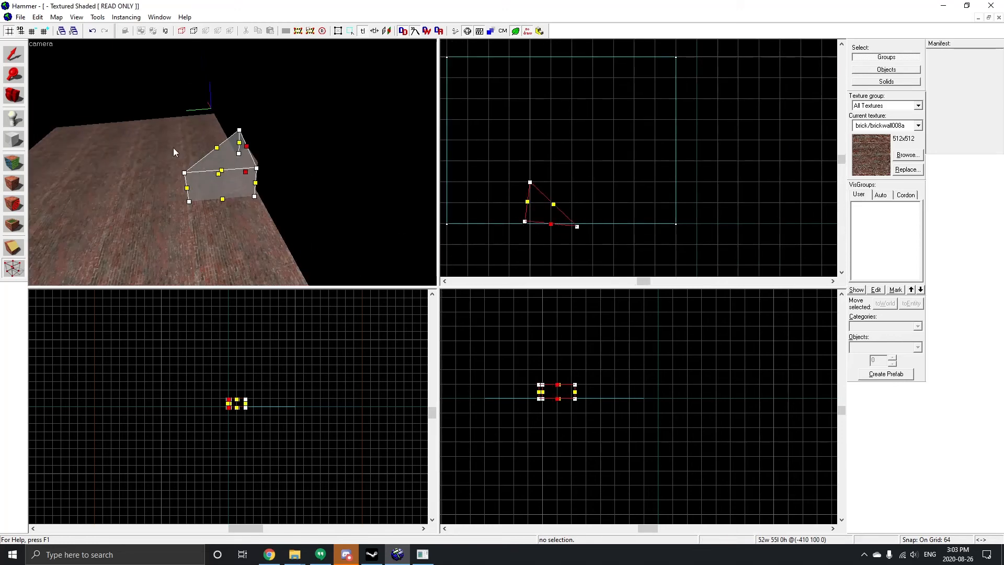
pyautogui.click(101, 158)
pyautogui.press('a')
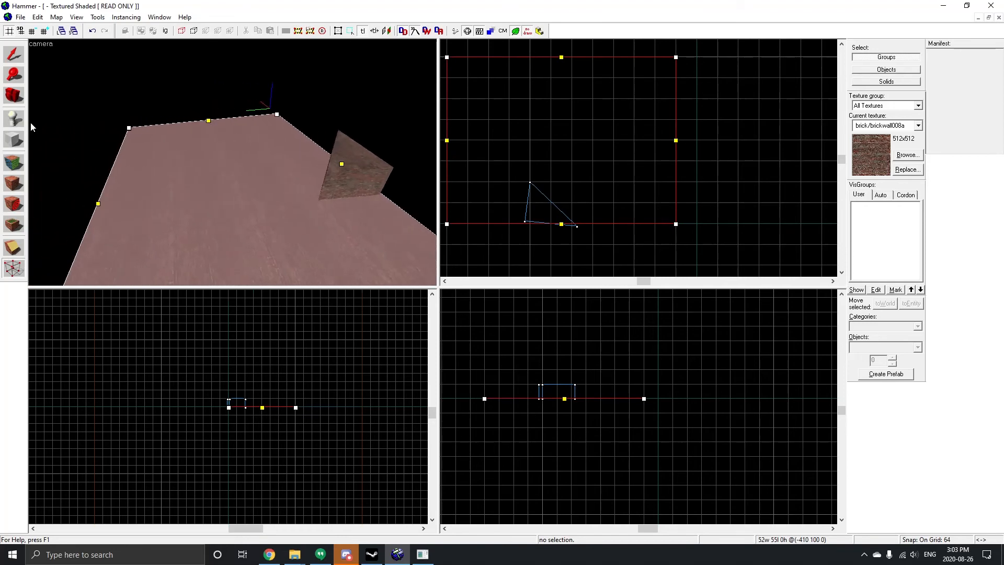
pyautogui.click(23, 123)
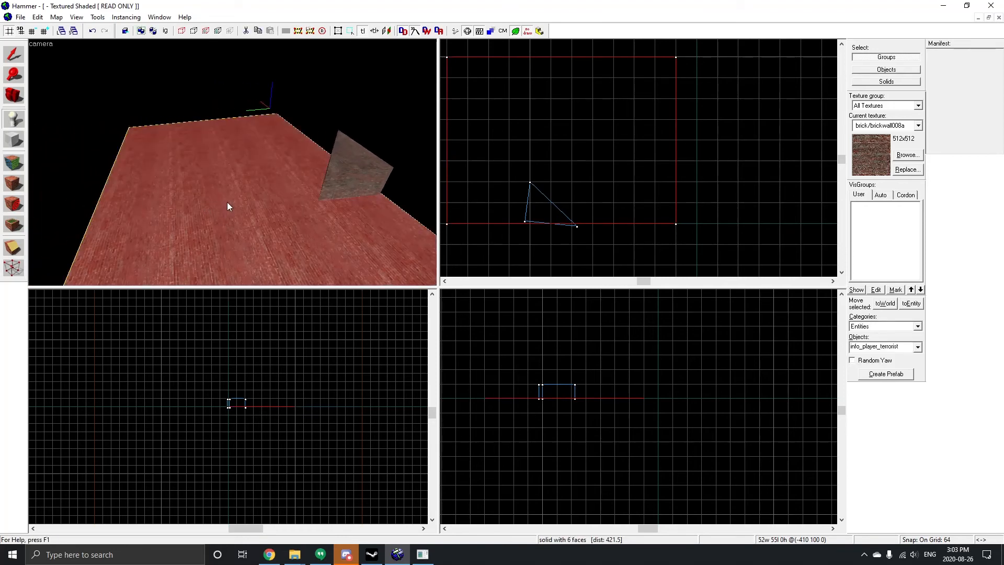
# Step: Select the reshaped wedge and rotate it in the top view so it sits at an angle
pyautogui.scroll(4, 228, 205)
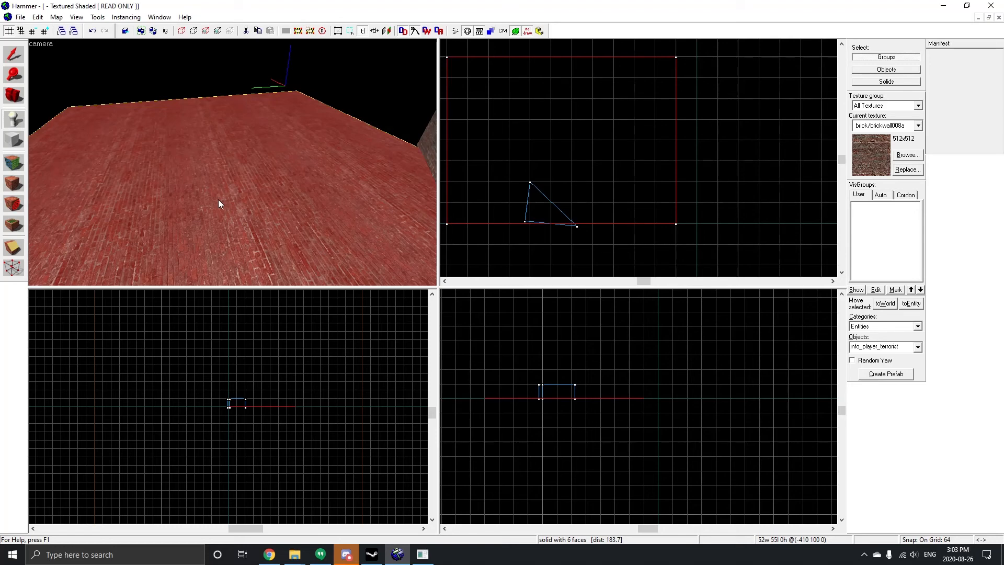
pyautogui.scroll(-5, 219, 203)
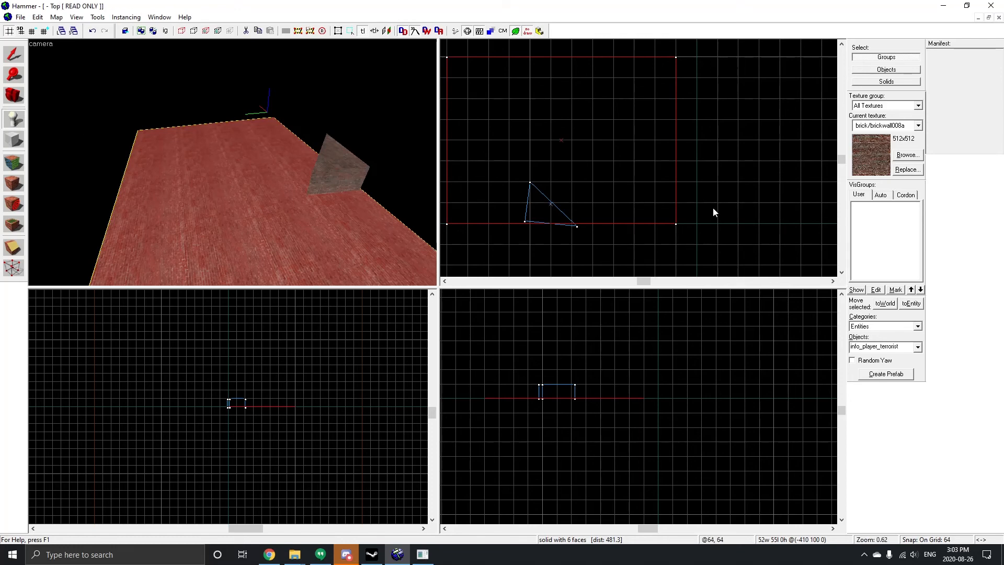
pyautogui.scroll(-2, 713, 207)
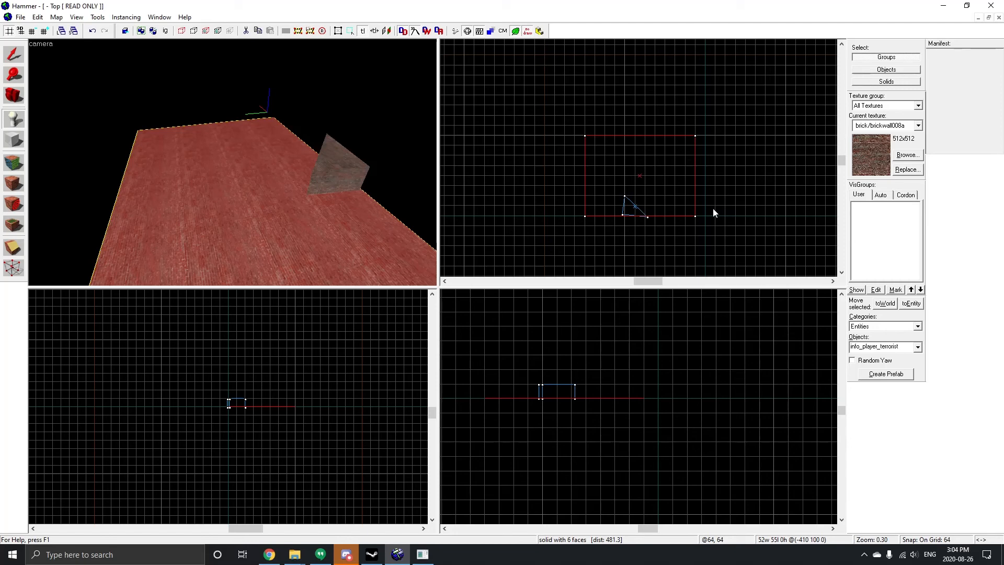
pyautogui.scroll(5, 652, 150)
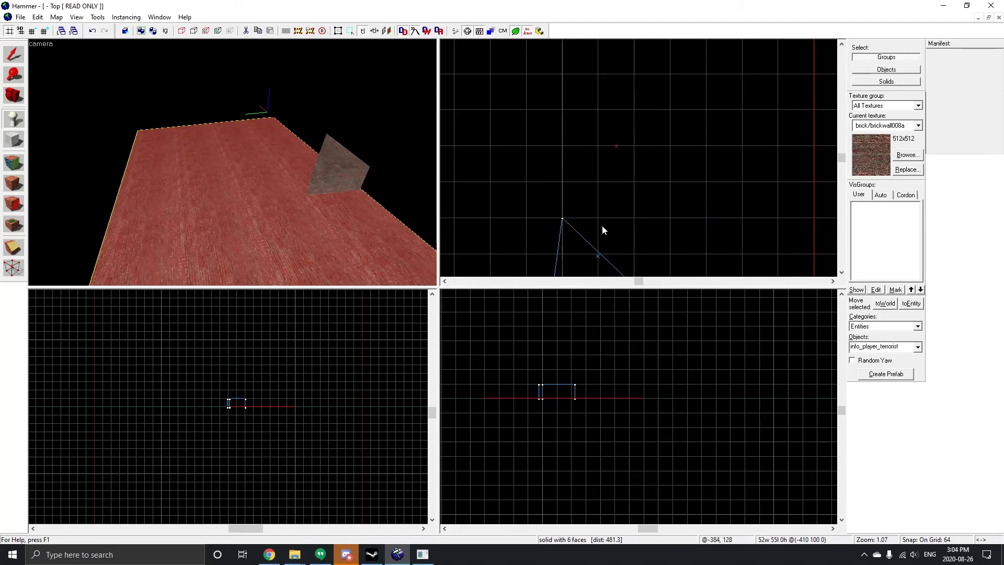
pyautogui.hotkey('shift', 's')
pyautogui.click(339, 165)
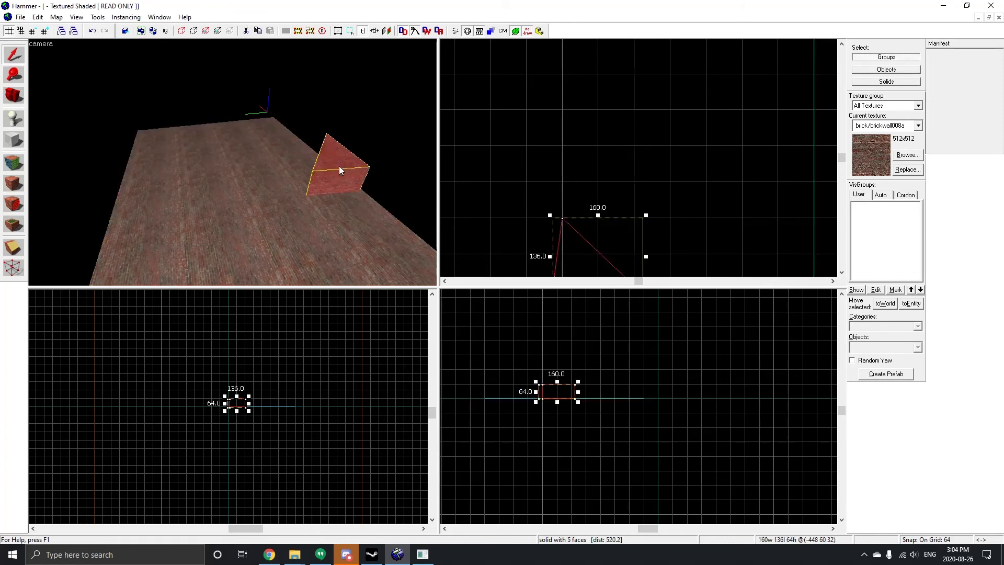
pyautogui.scroll(-2, 662, 227)
pyautogui.scroll(5, 649, 251)
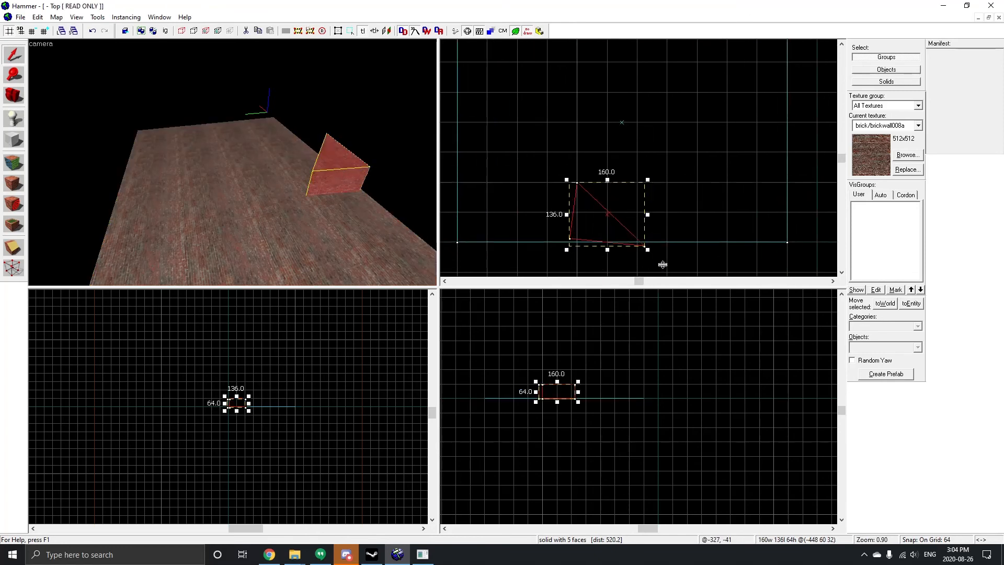
pyautogui.scroll(-3, 560, 148)
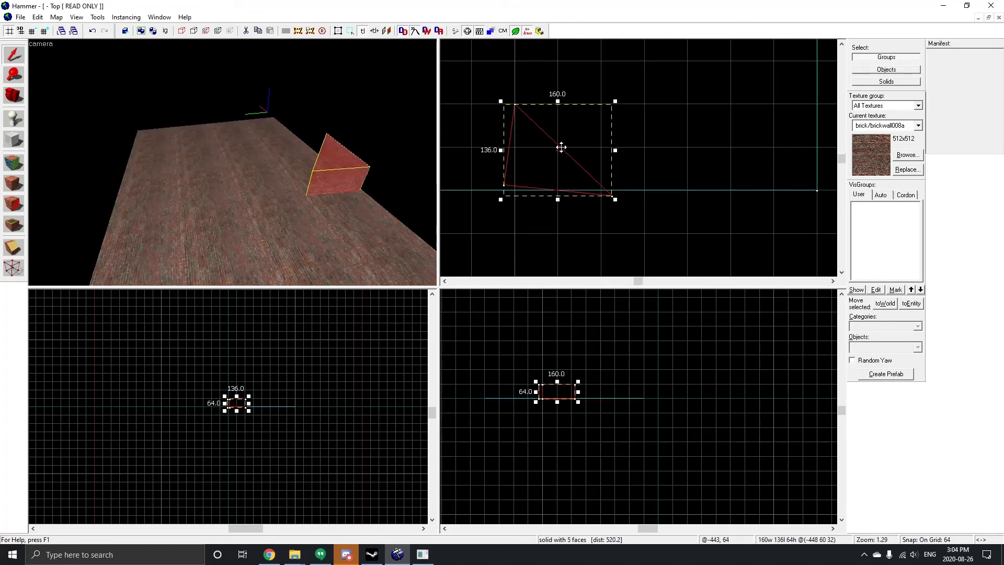
pyautogui.moveTo(560, 149); pyautogui.dragTo(561, 153)
pyautogui.click(560, 153)
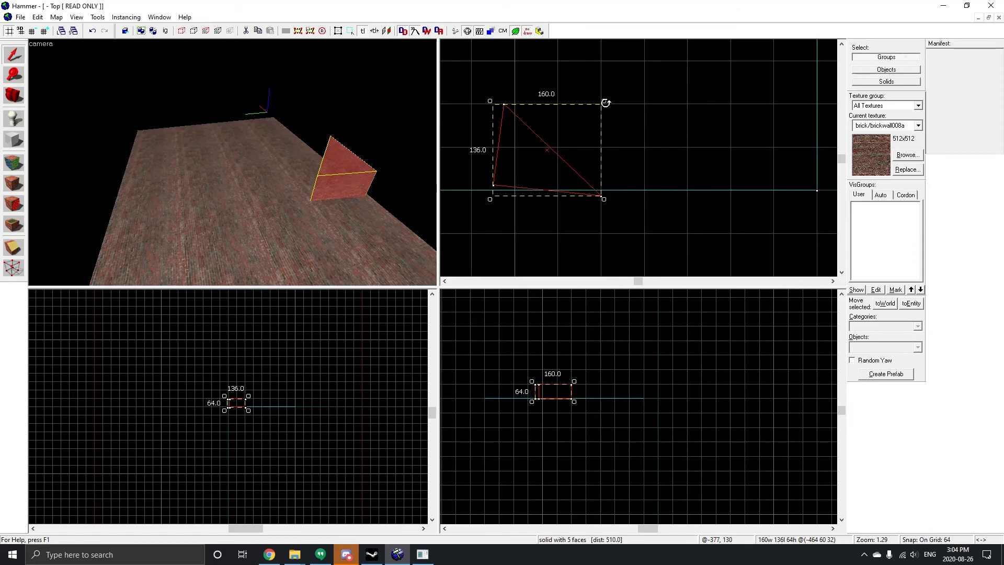
pyautogui.moveTo(605, 100); pyautogui.dragTo(505, 206)
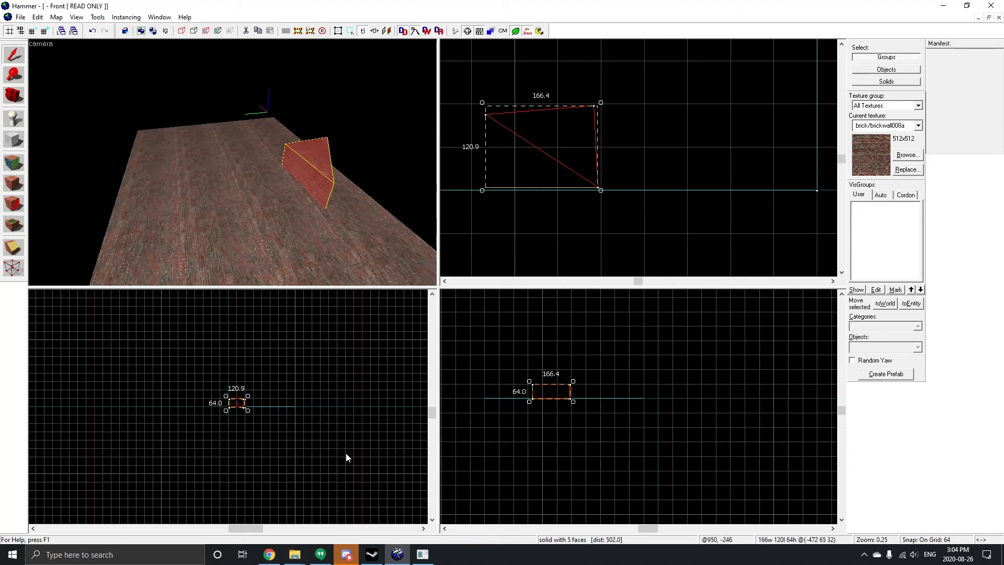
pyautogui.scroll(3, 316, 130)
pyautogui.scroll(-3, 316, 131)
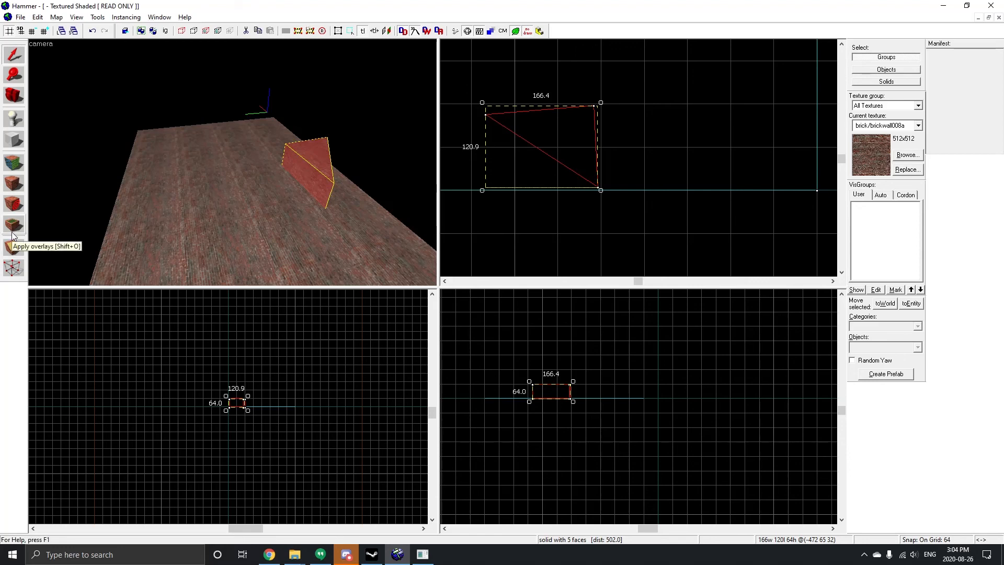
pyautogui.hotkey('alt', 'z')
pyautogui.click(533, 189)
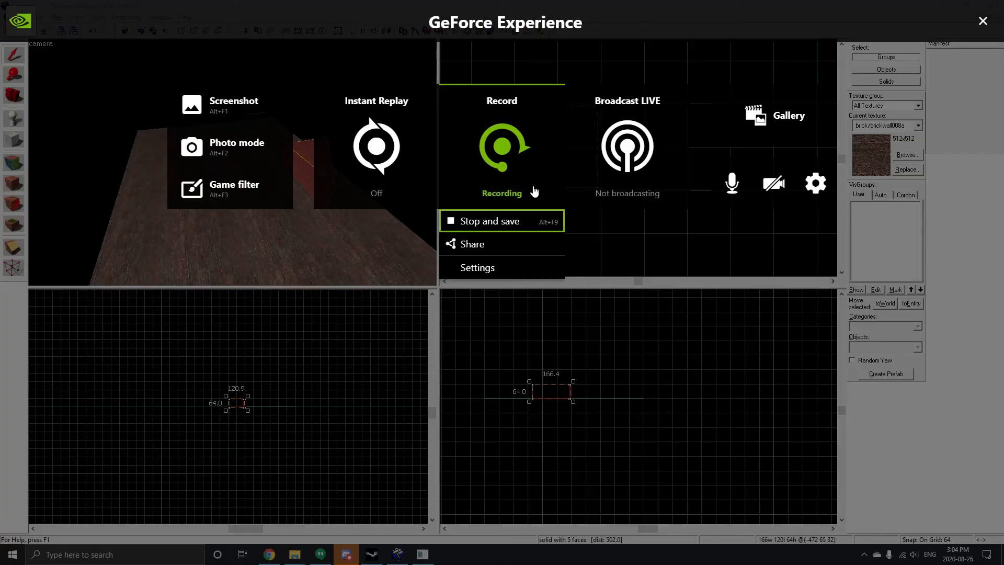